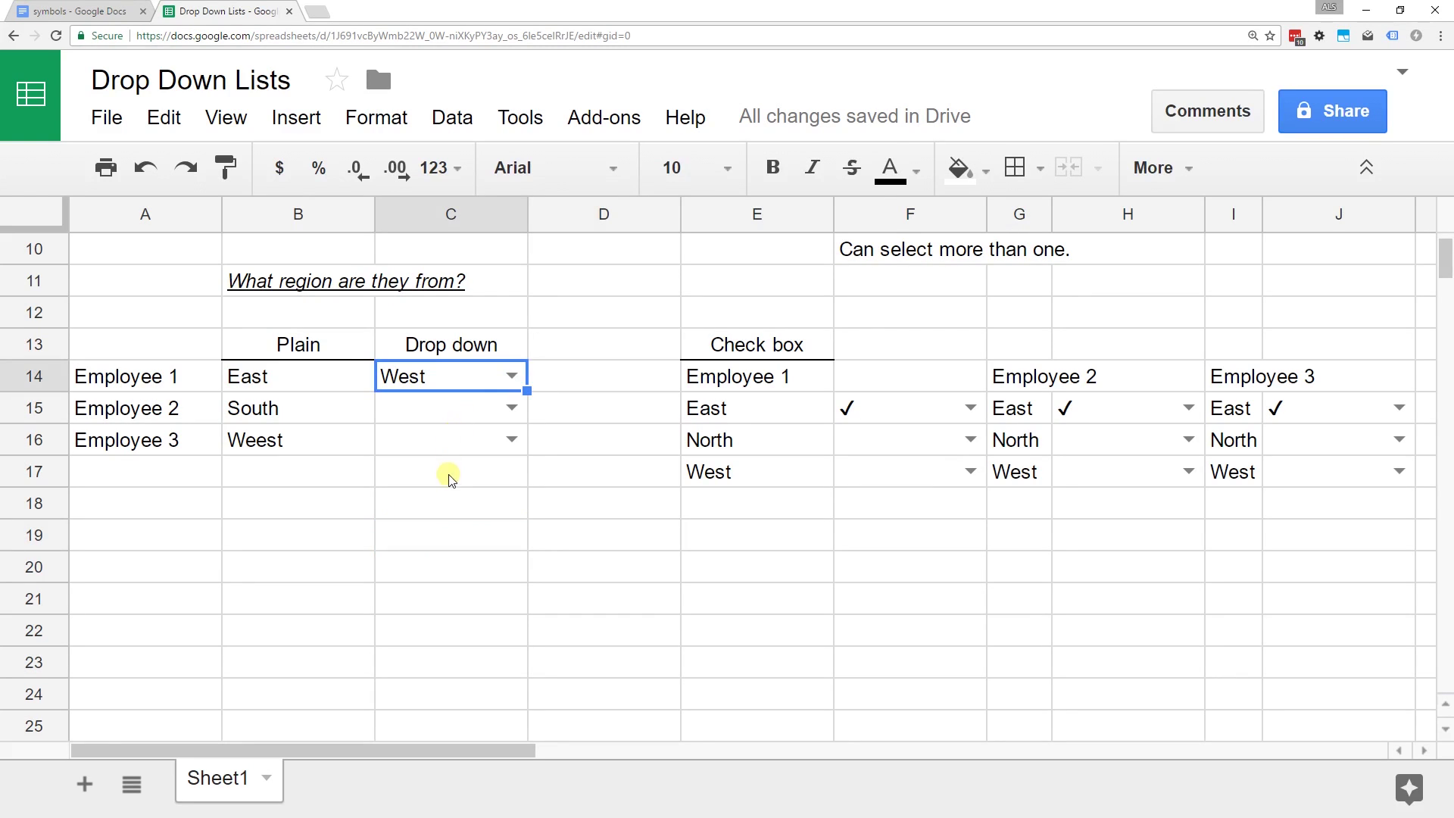
- Check C14's region drop-down, then move the selection to cell C16
left_click(512, 378)
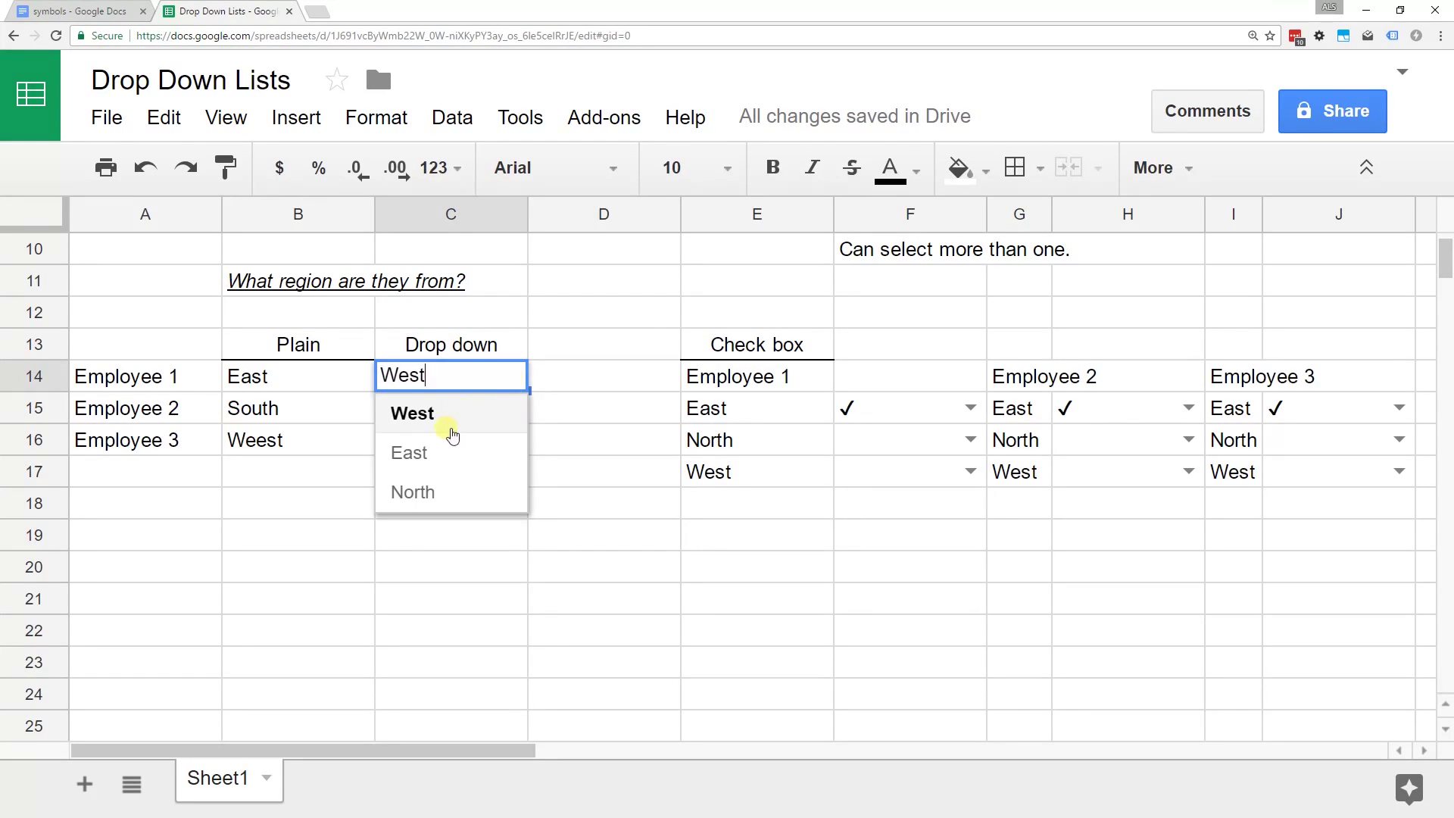
left_click(337, 481)
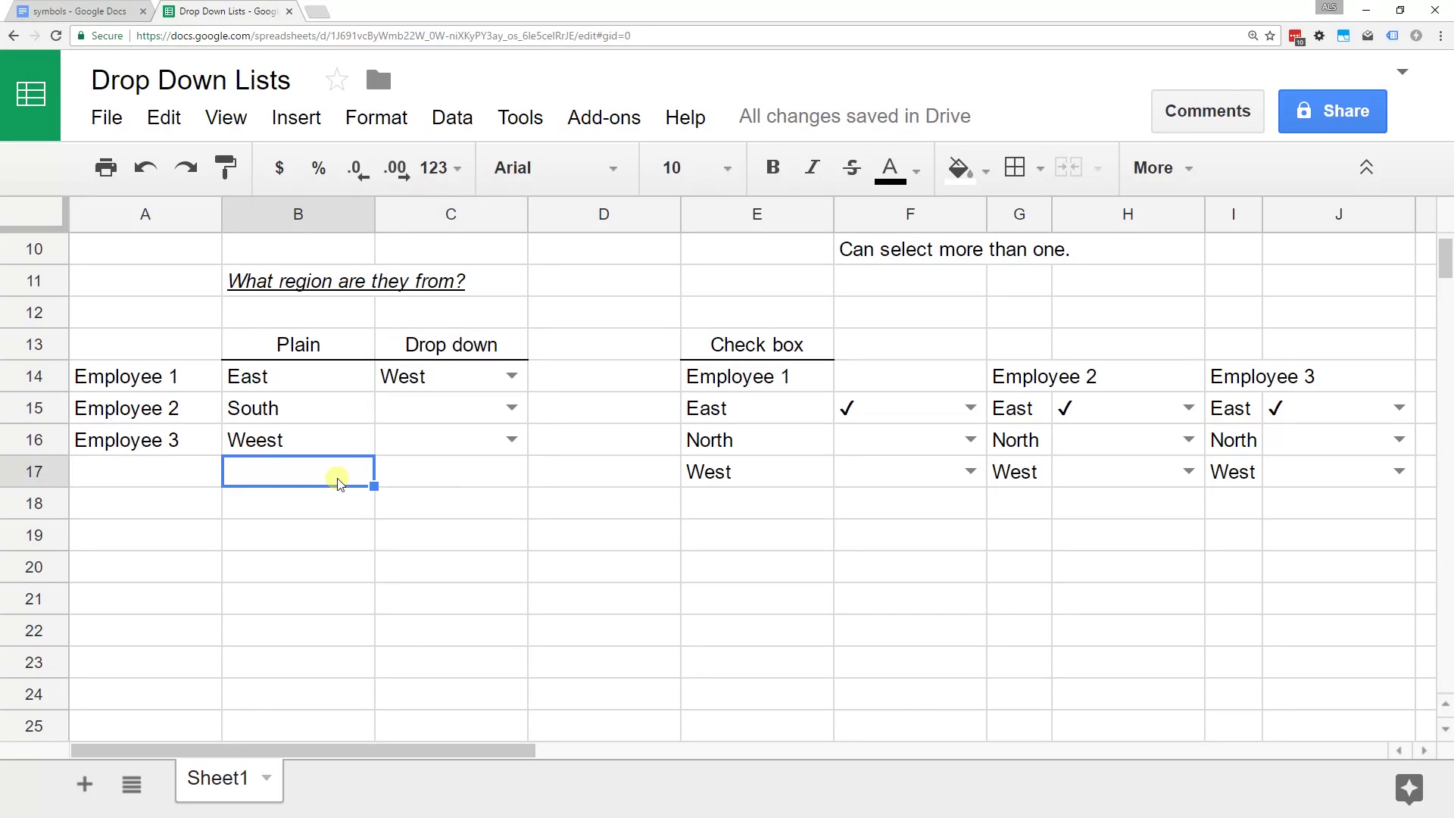
left_click(413, 483)
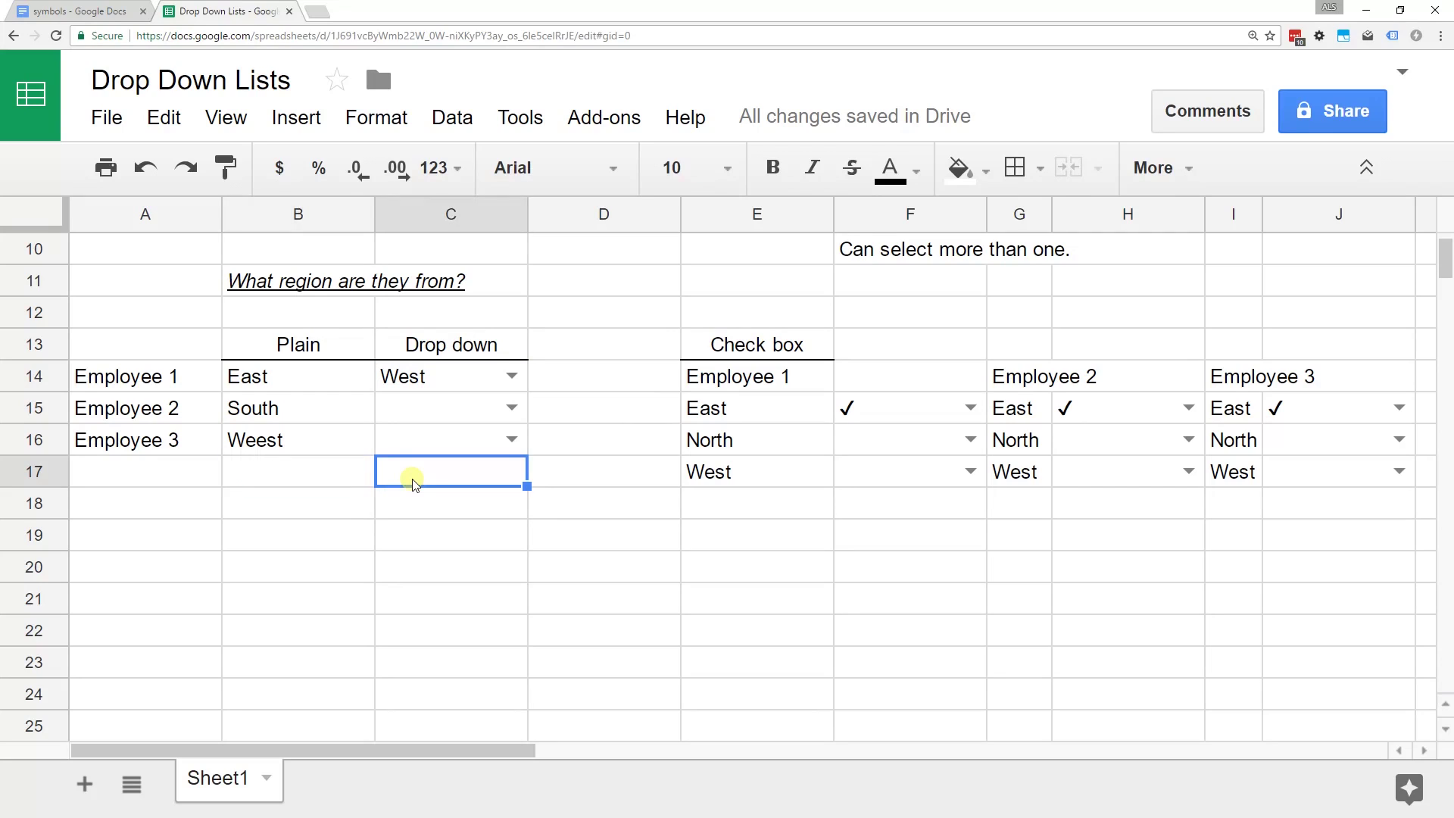
key("Up")
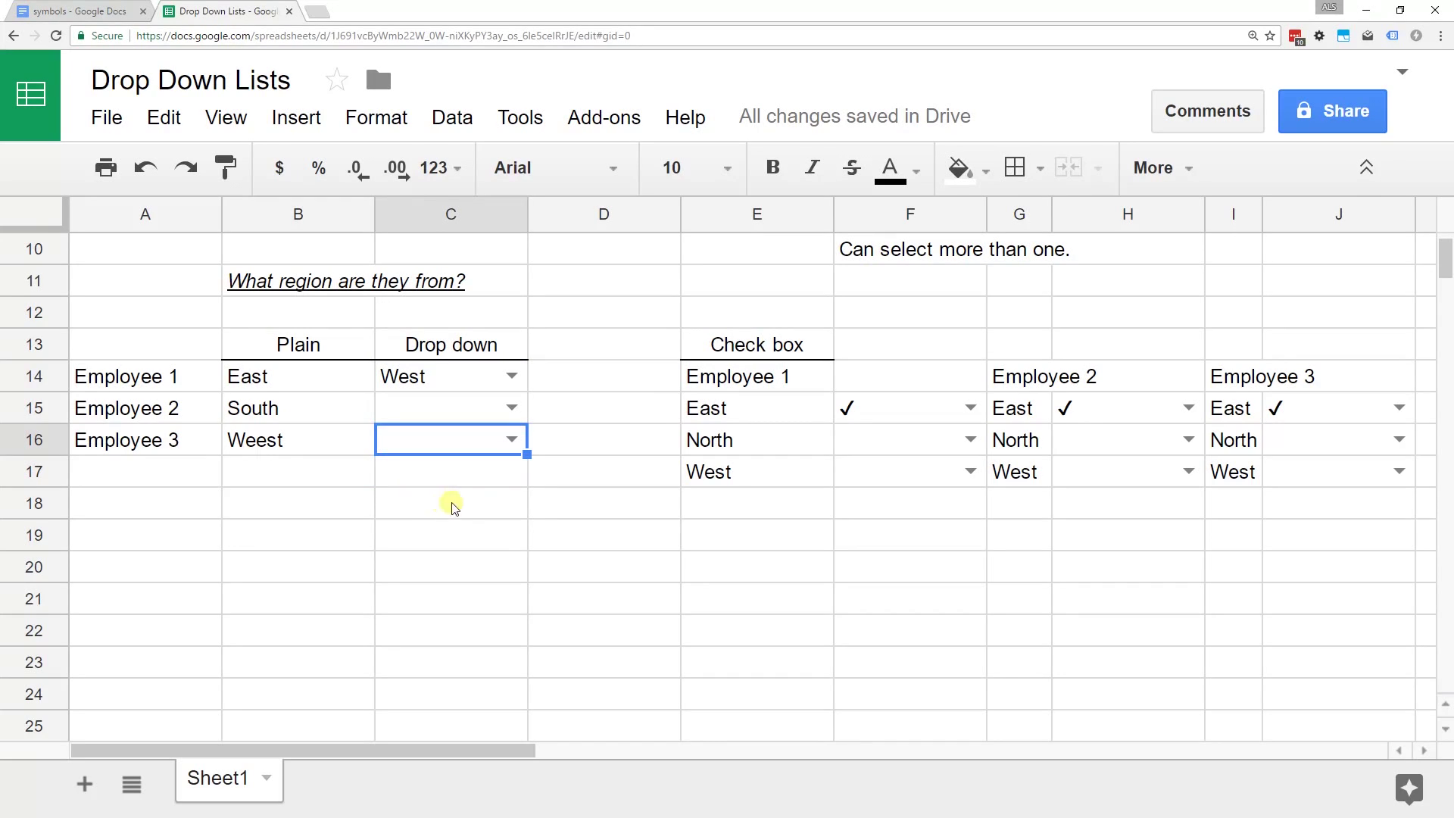
- Open data validation for D14:D16 and expand the criteria type list
left_click_drag(558, 385, 559, 446)
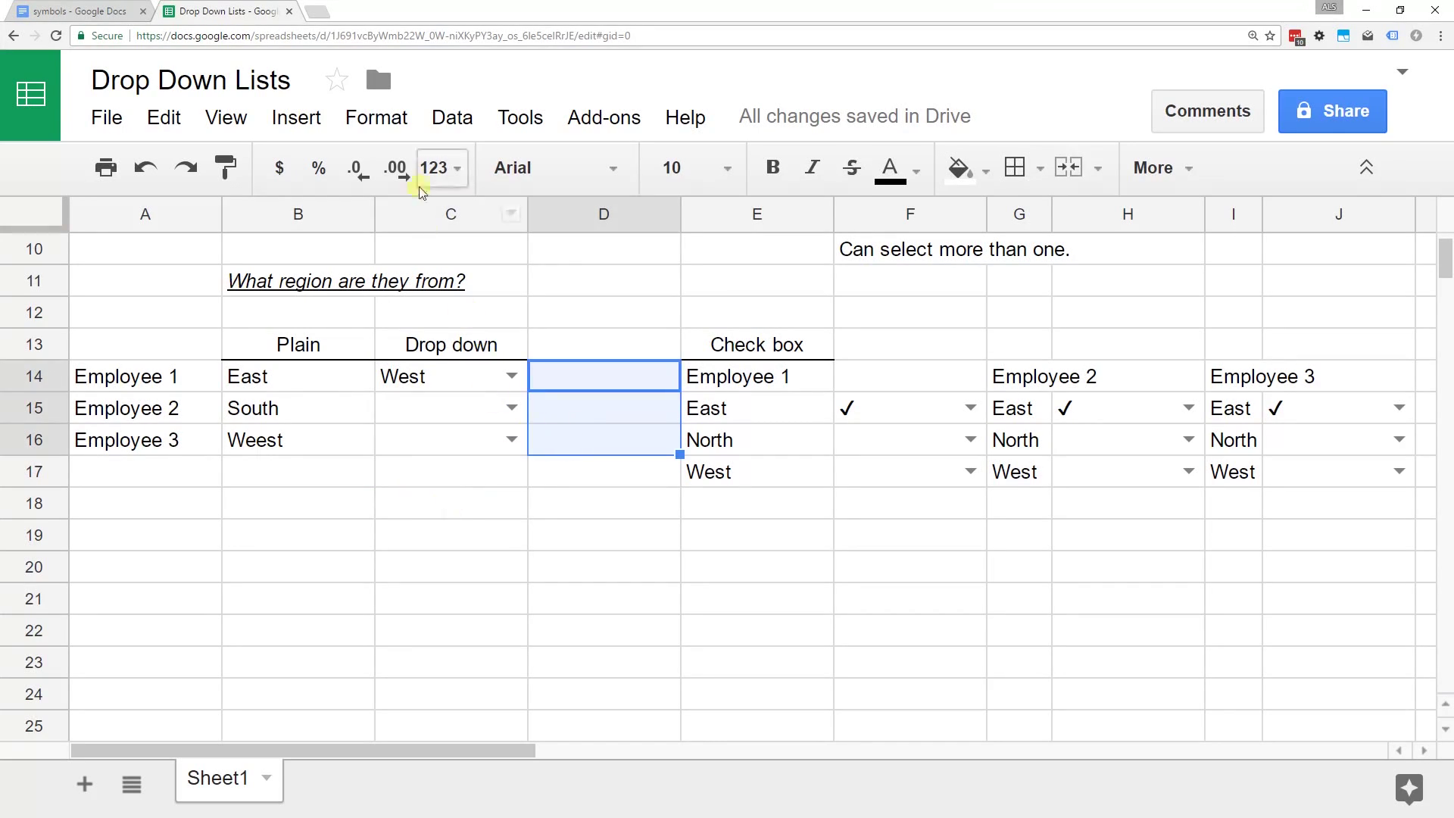
left_click(444, 126)
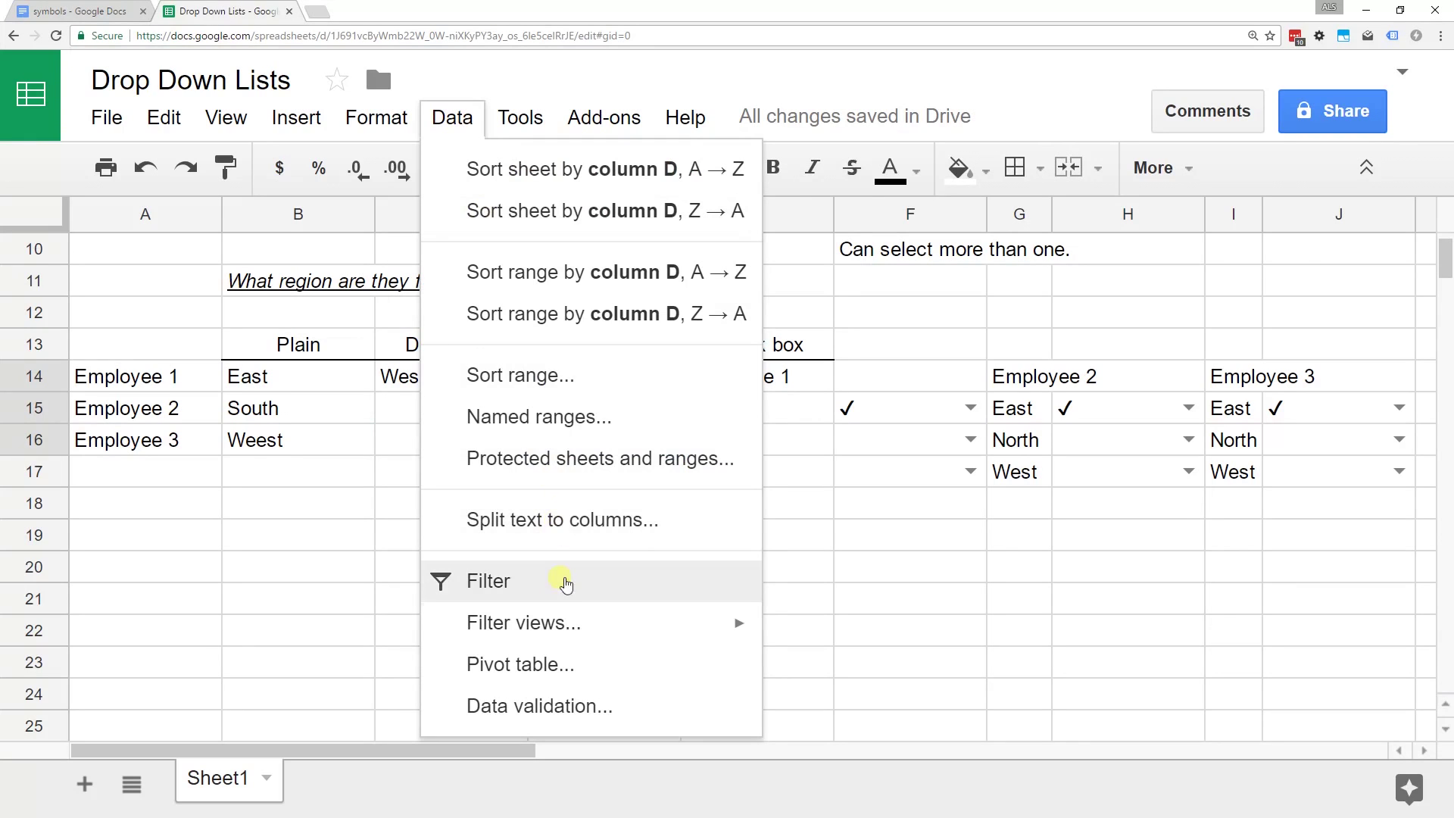
left_click(565, 706)
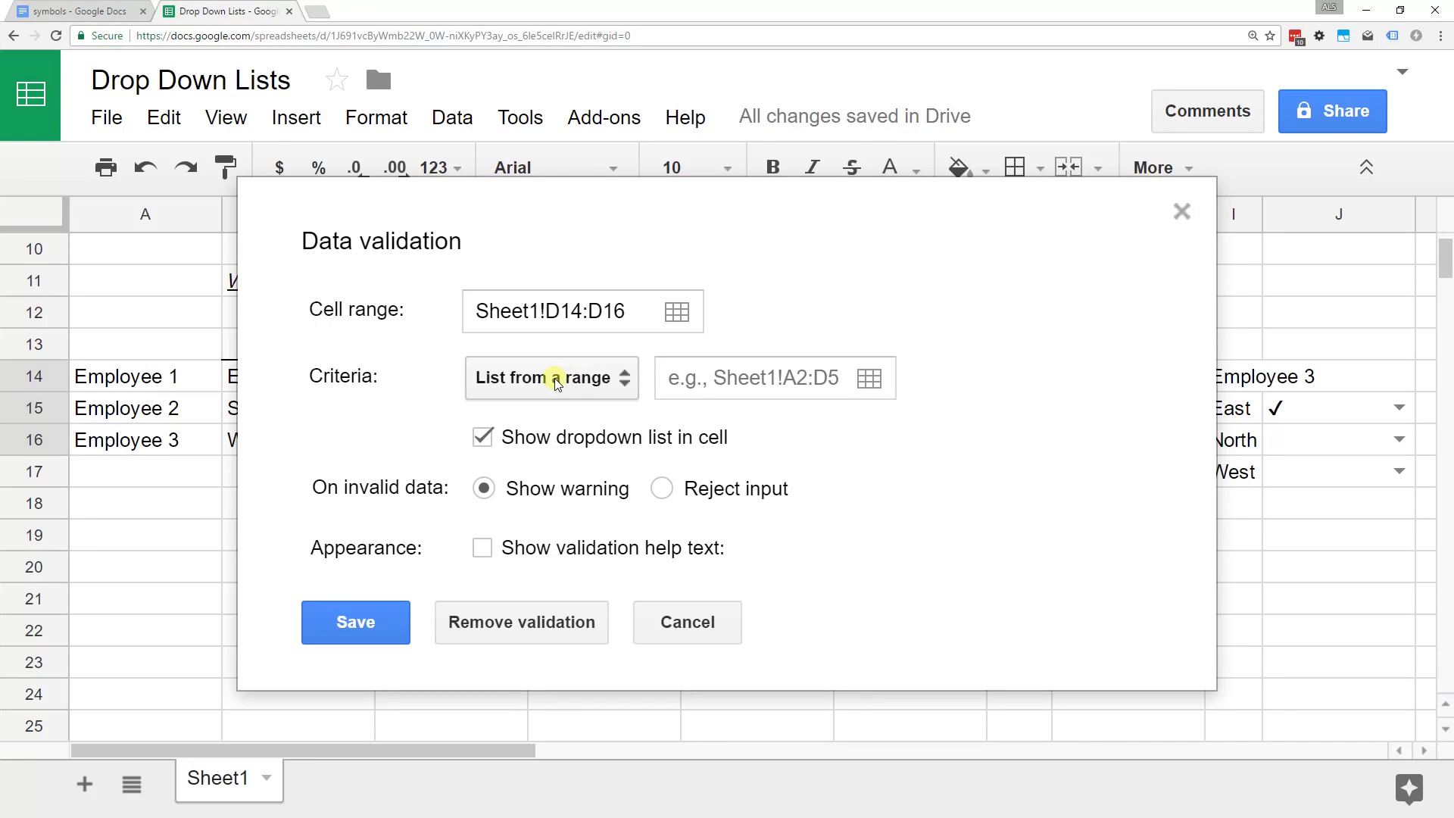
left_click(556, 383)
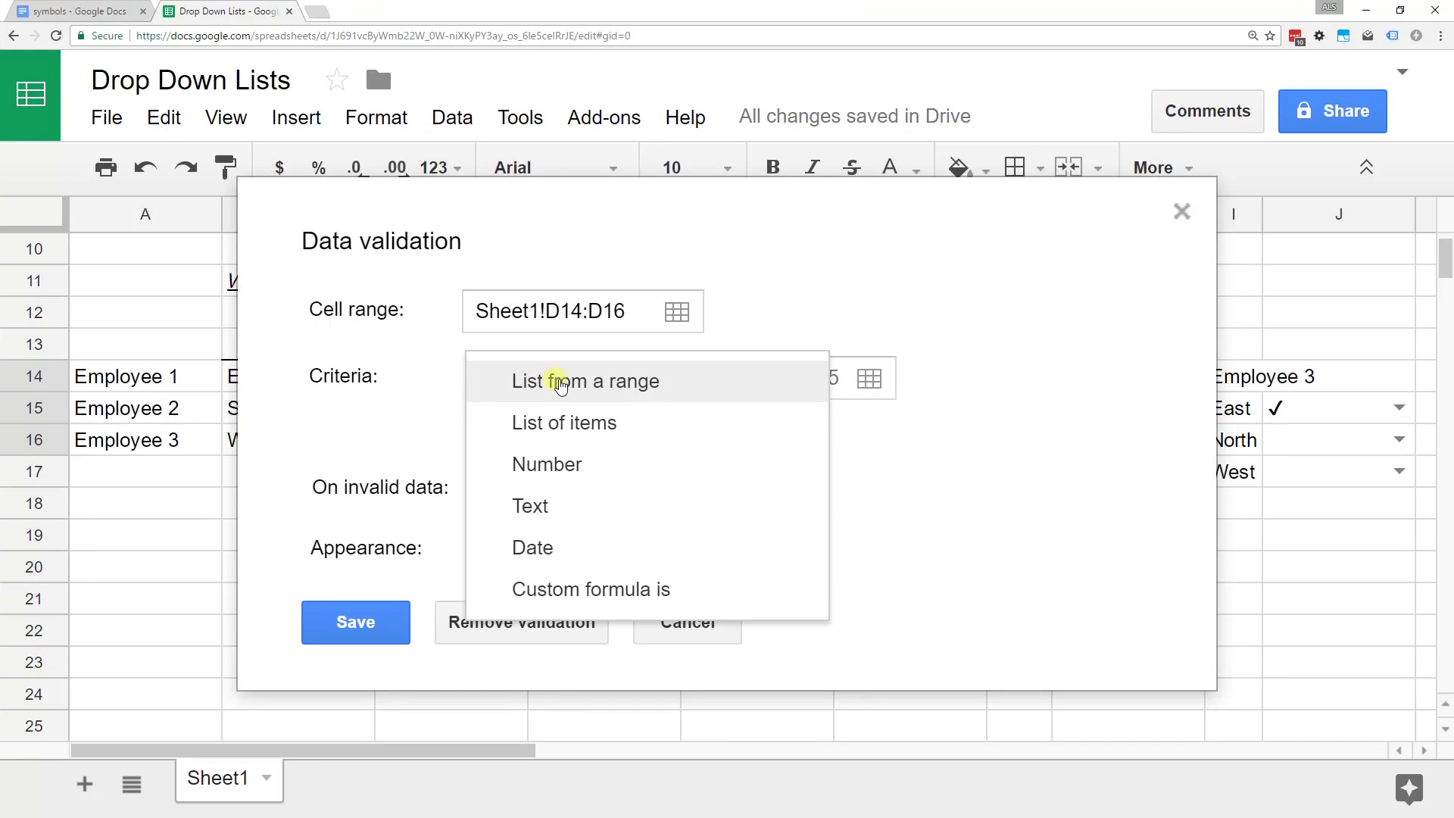
- Use 'List of items' criteria with East, West, South as the allowed values
left_click(578, 425)
left_click(662, 389)
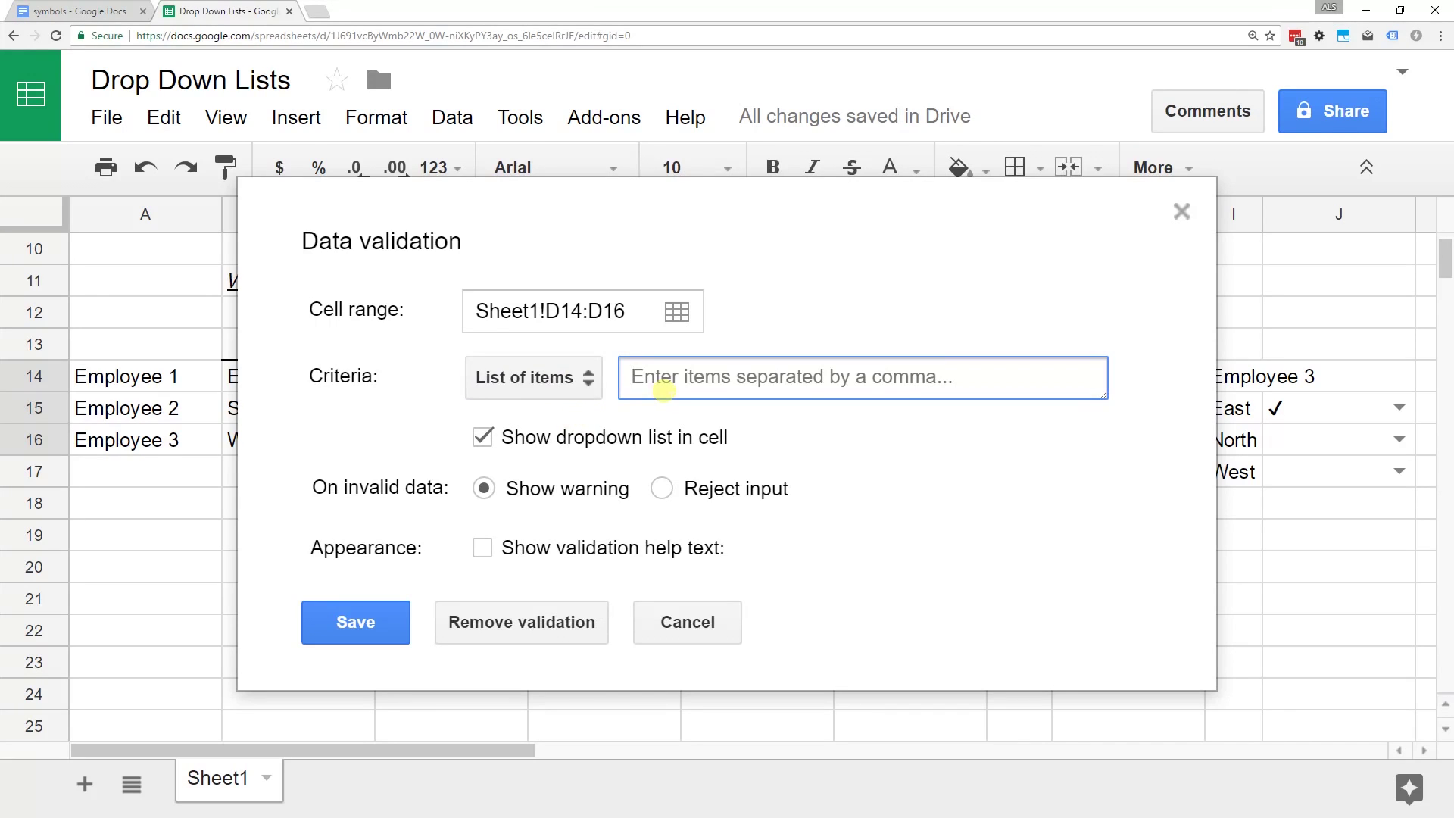
type("East,")
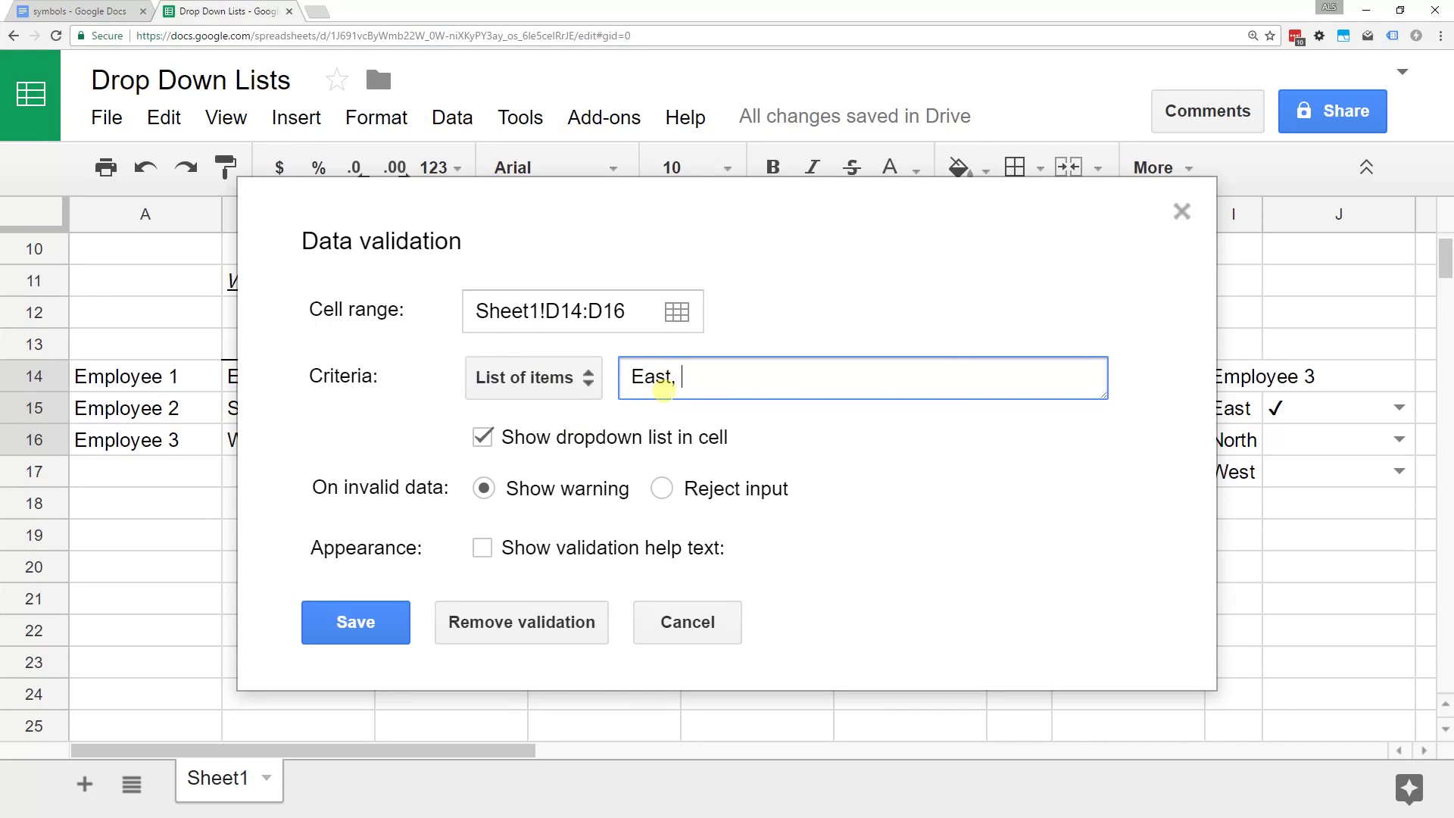
type("W")
type("est,")
type("S")
type("ou")
key("BackSpace")
key("BackSpace")
key("BackSpace")
type("S")
type("outh")
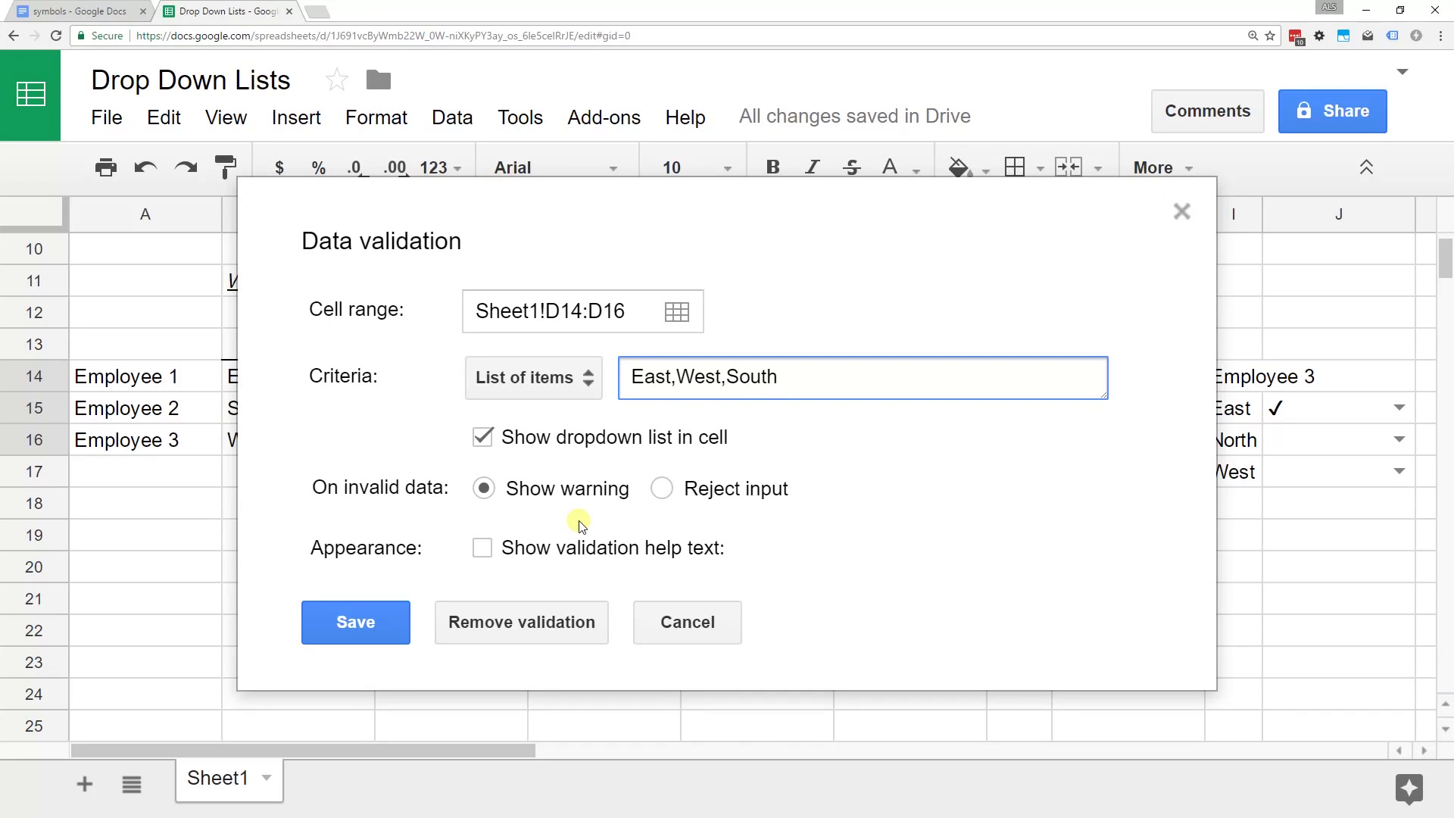
- Save the East/West/South rule and check the new drop-downs in D15 and D14
left_click(378, 615)
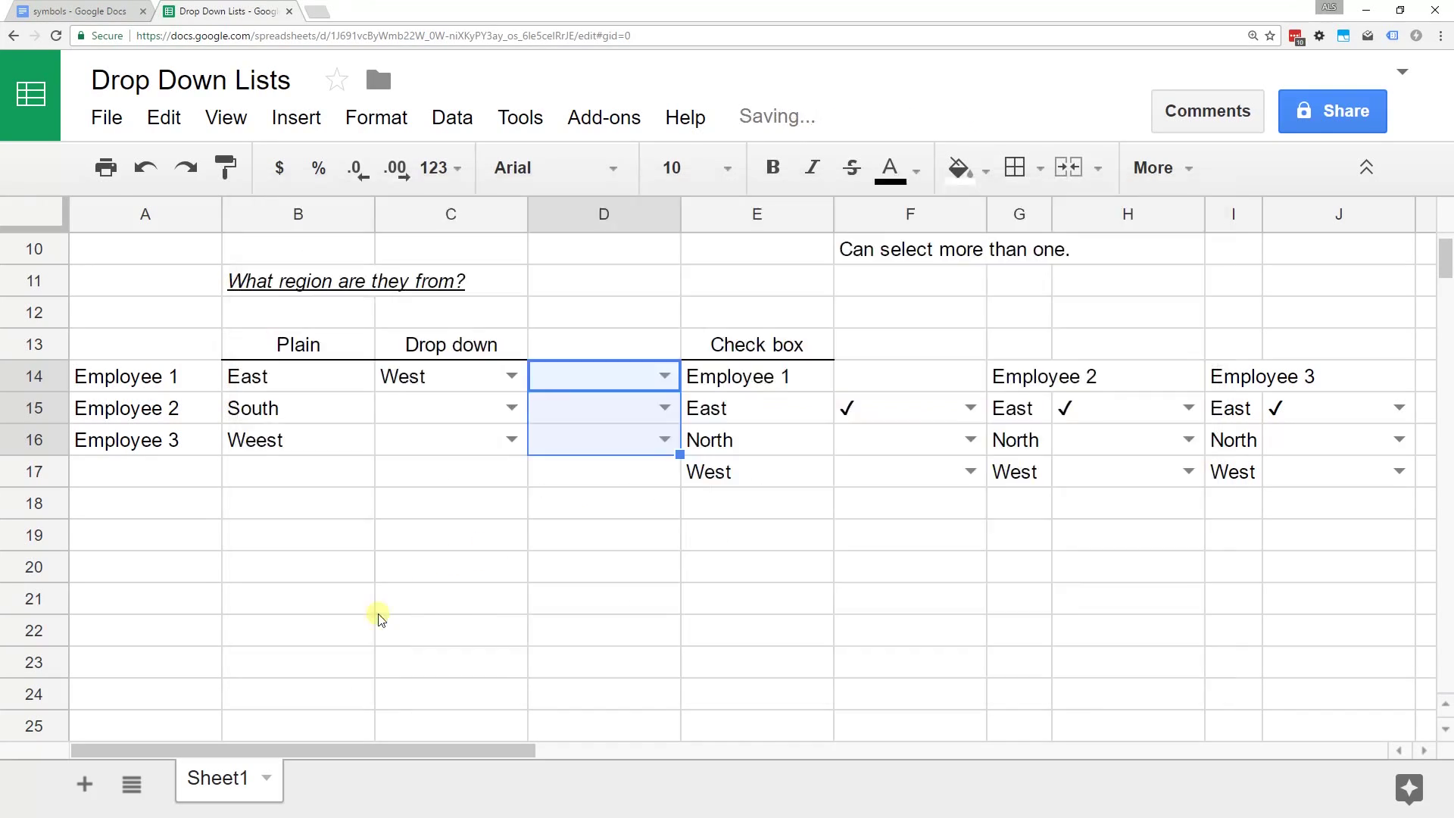
left_click(633, 418)
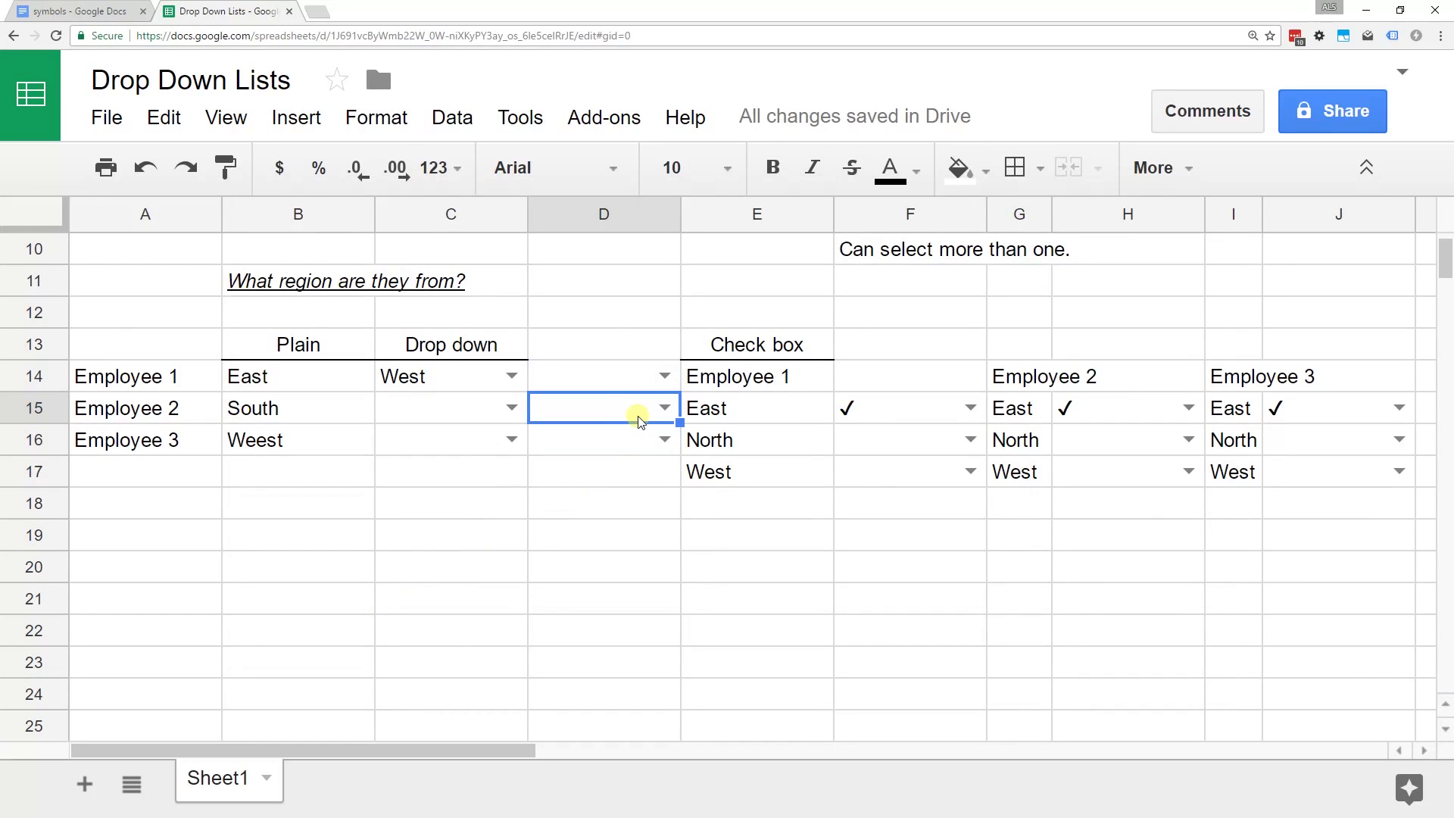
left_click(624, 378)
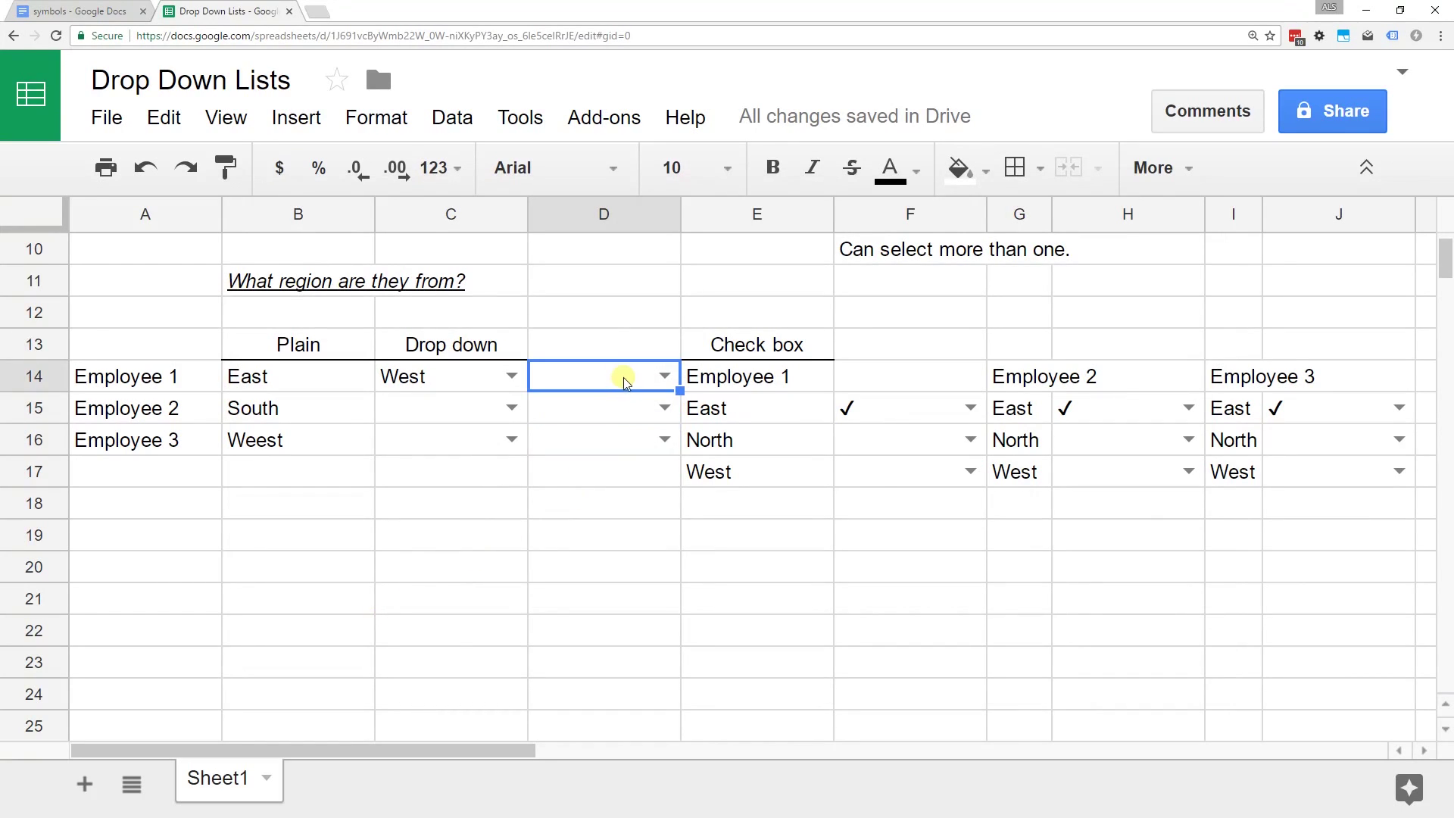
left_click(663, 376)
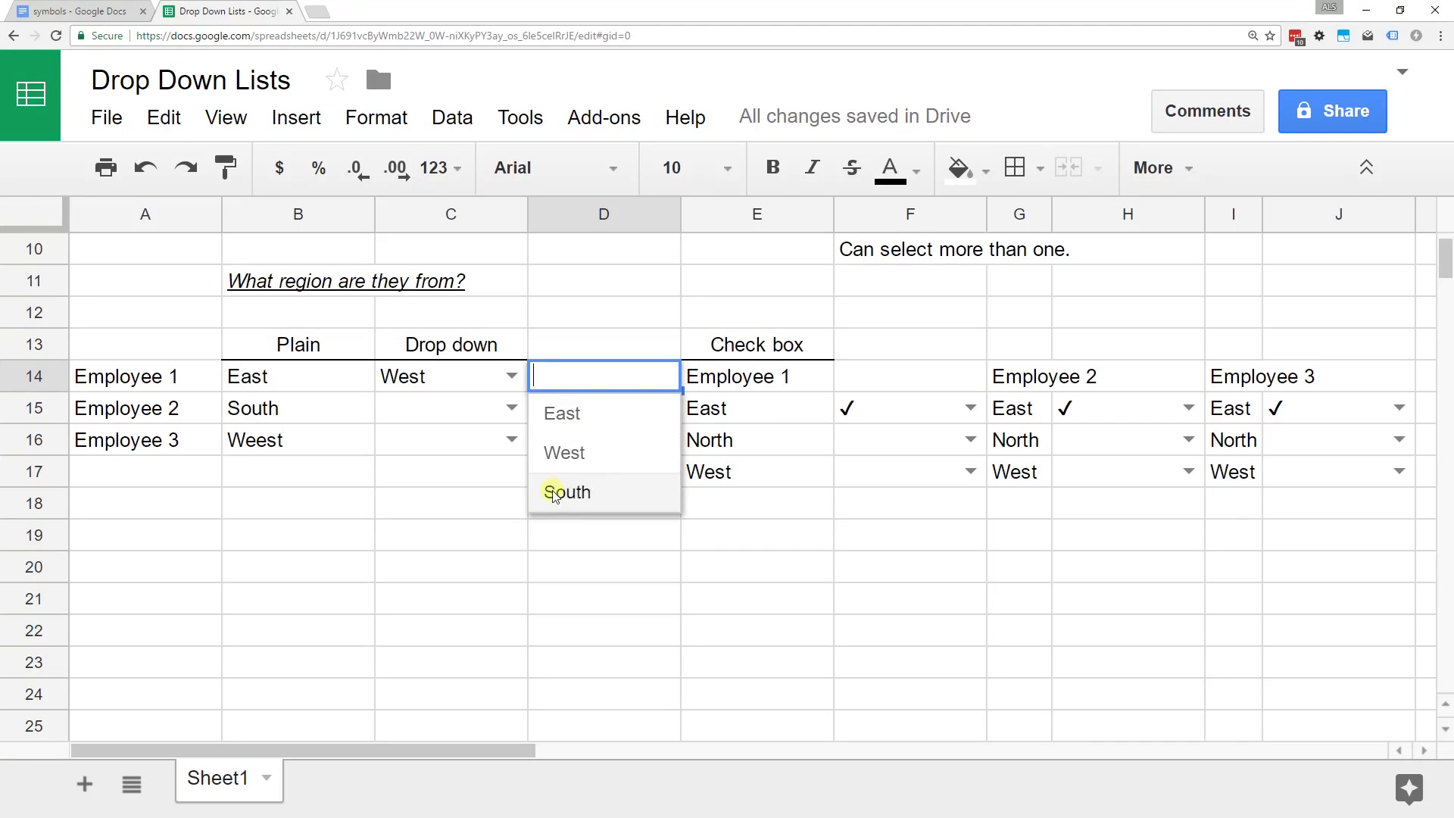
- Choose West from D14's drop-down, then select D14:D15
left_click(508, 507)
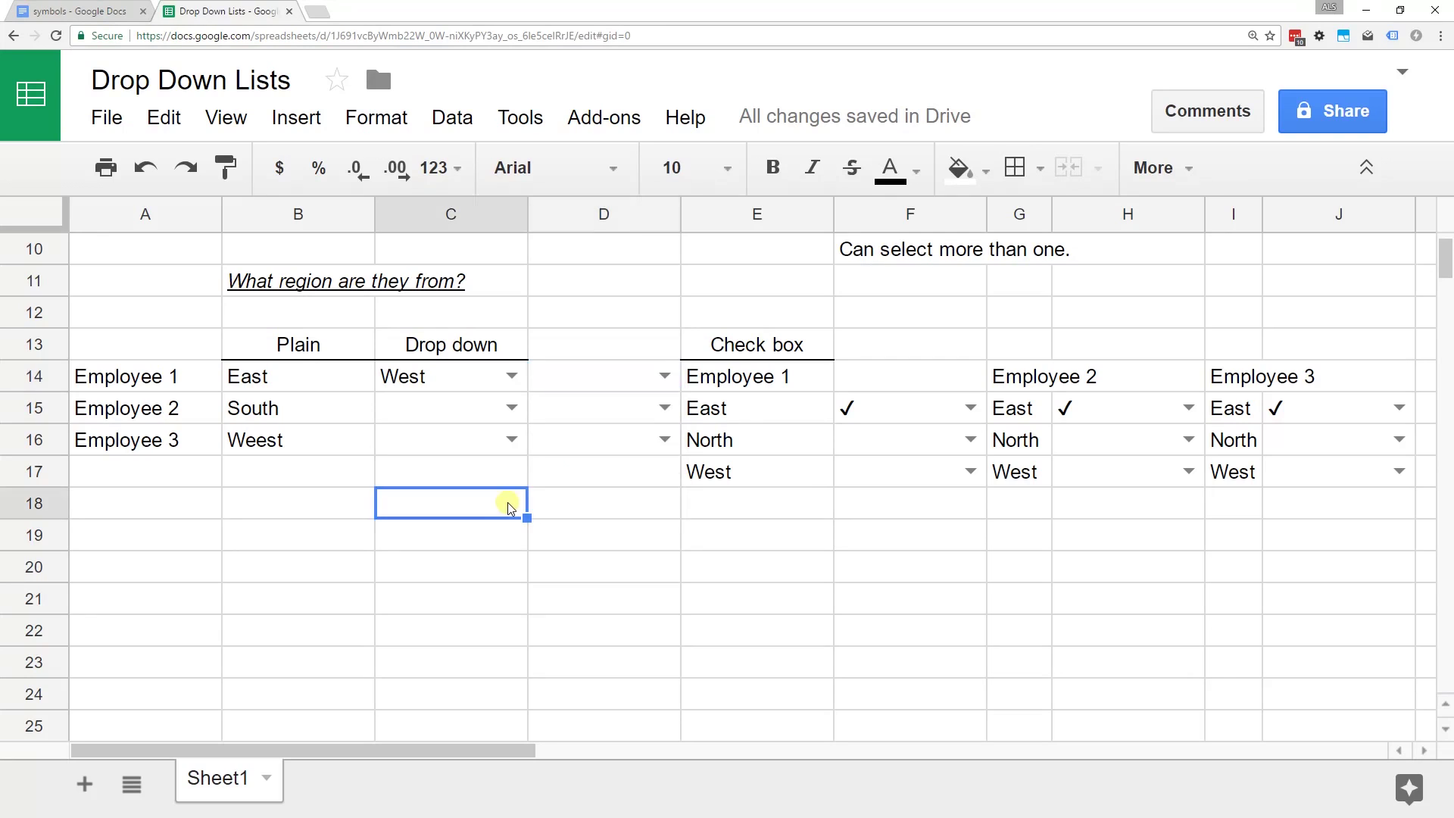
left_click(636, 387)
left_click(655, 377)
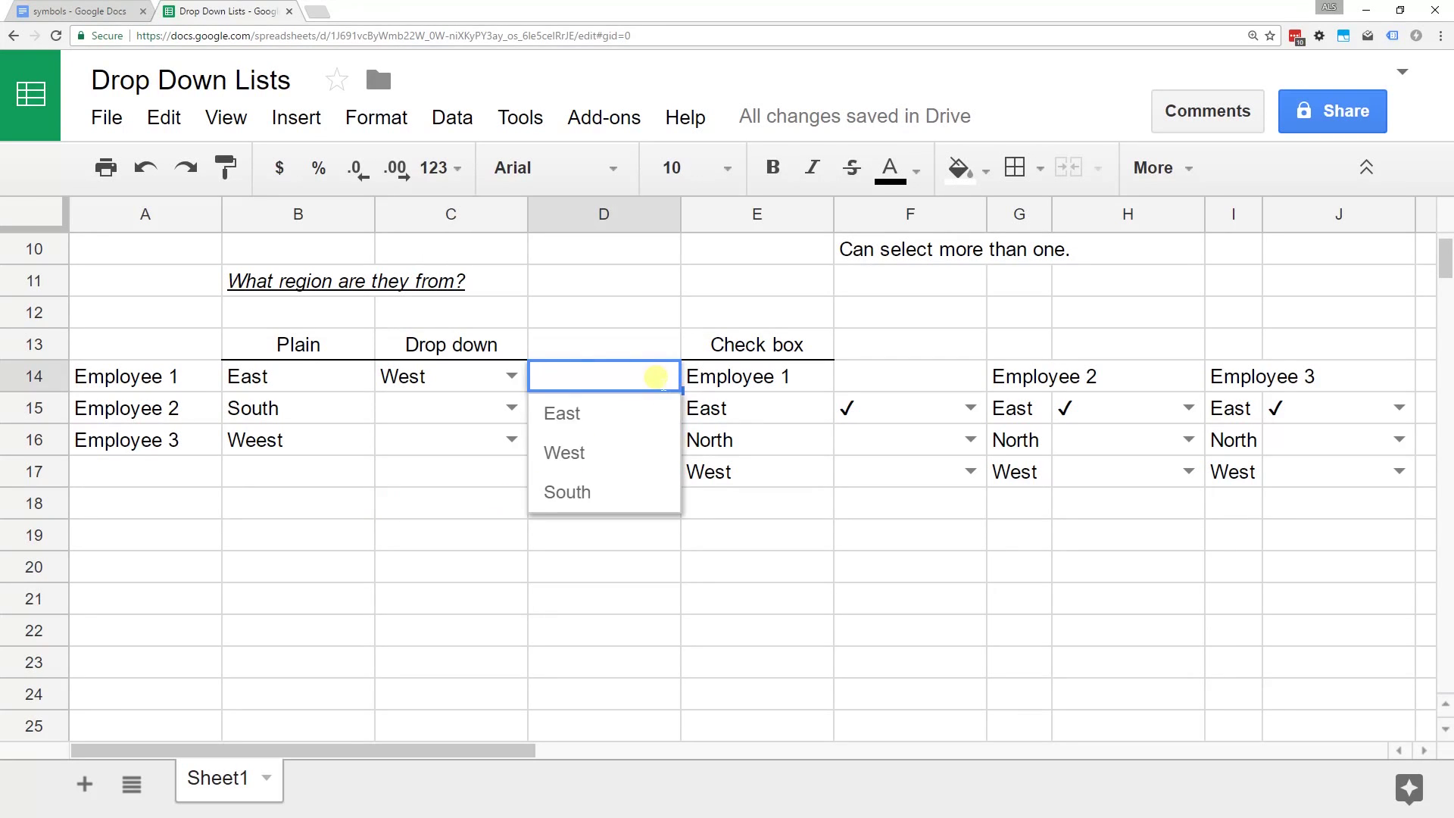
left_click(576, 453)
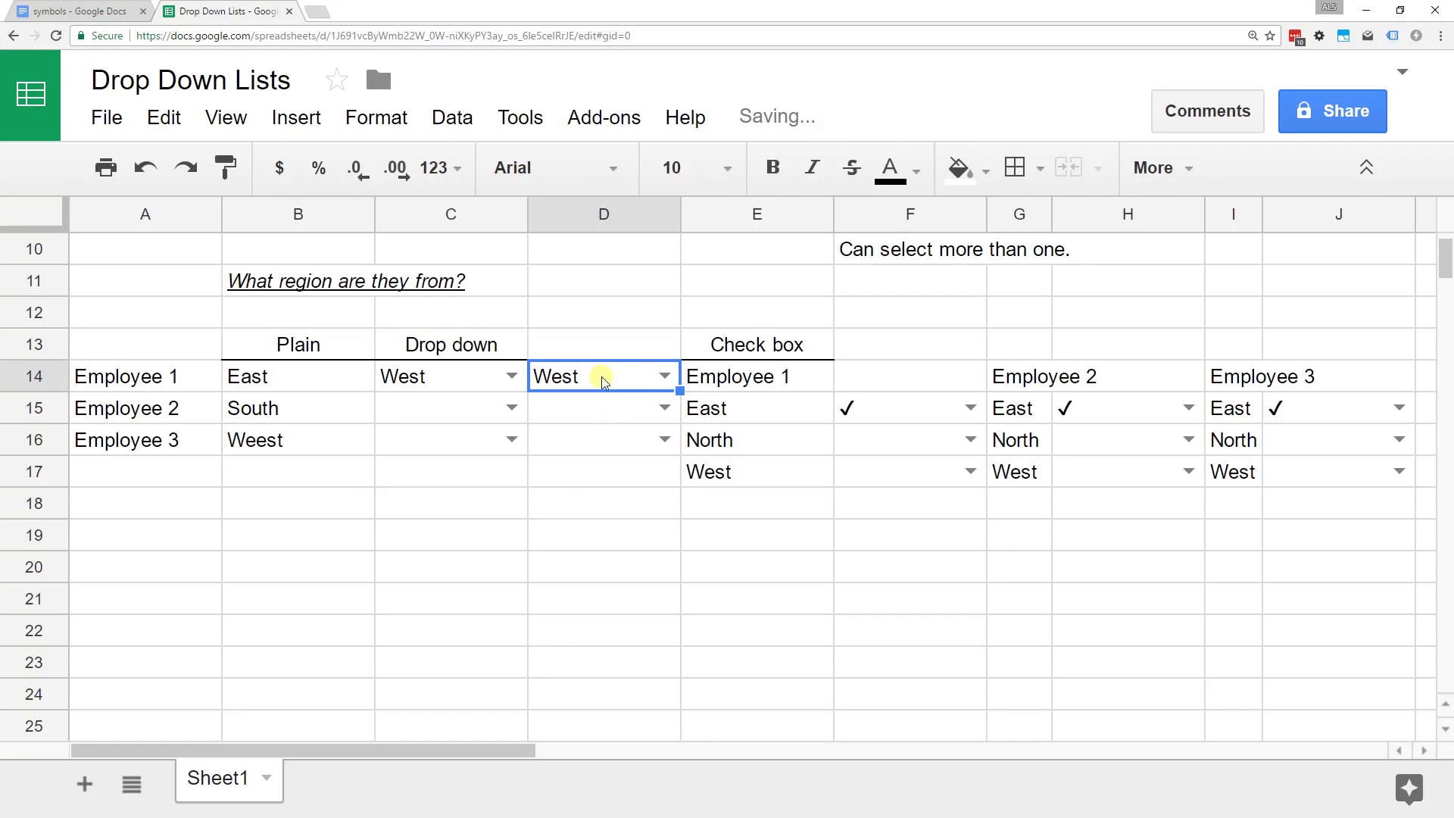
left_click_drag(601, 376, 614, 435)
- Change the D14:D16 item list to 'Select One,East,West,South' and save the rule
left_click(453, 125)
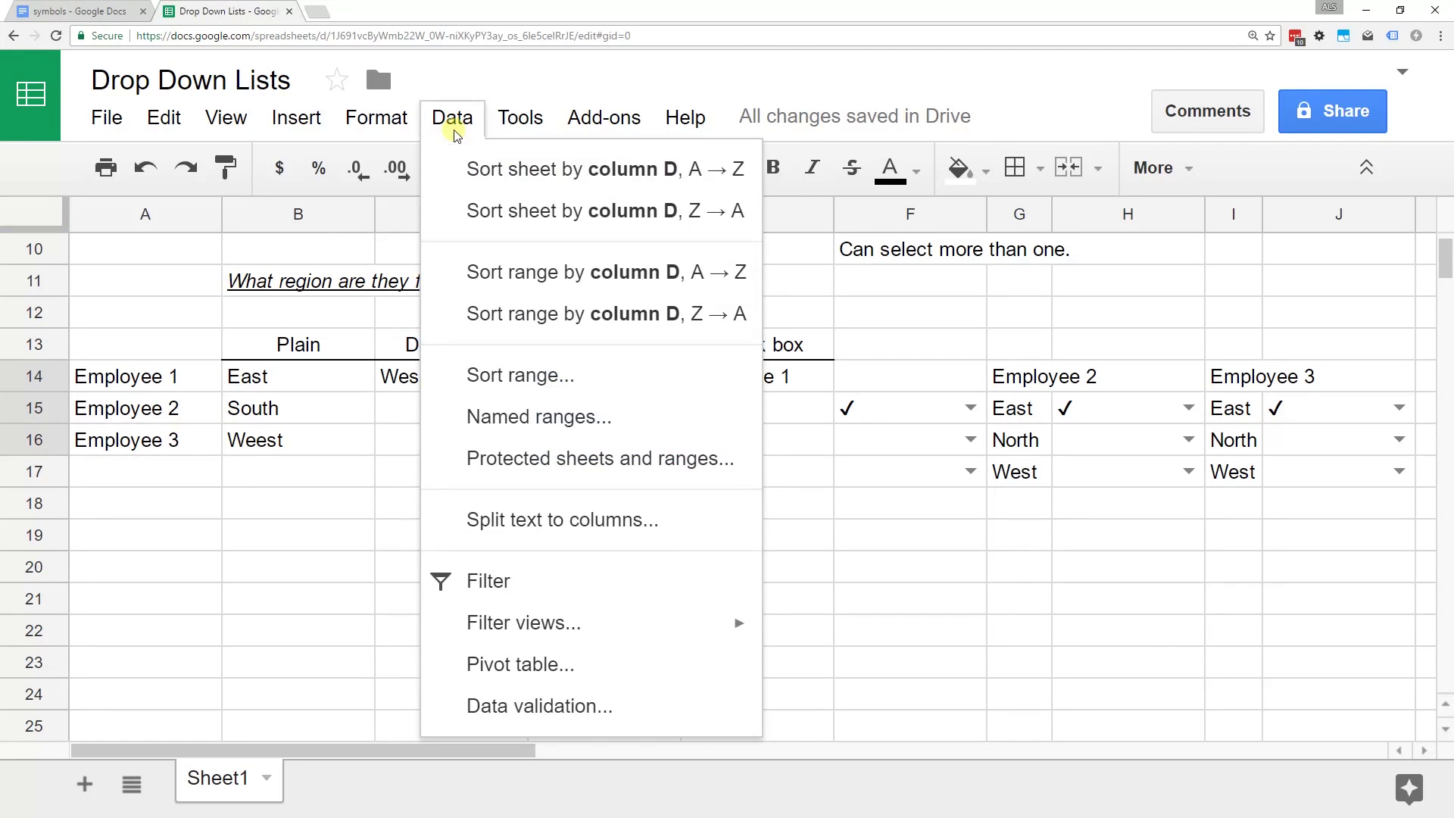
left_click(575, 705)
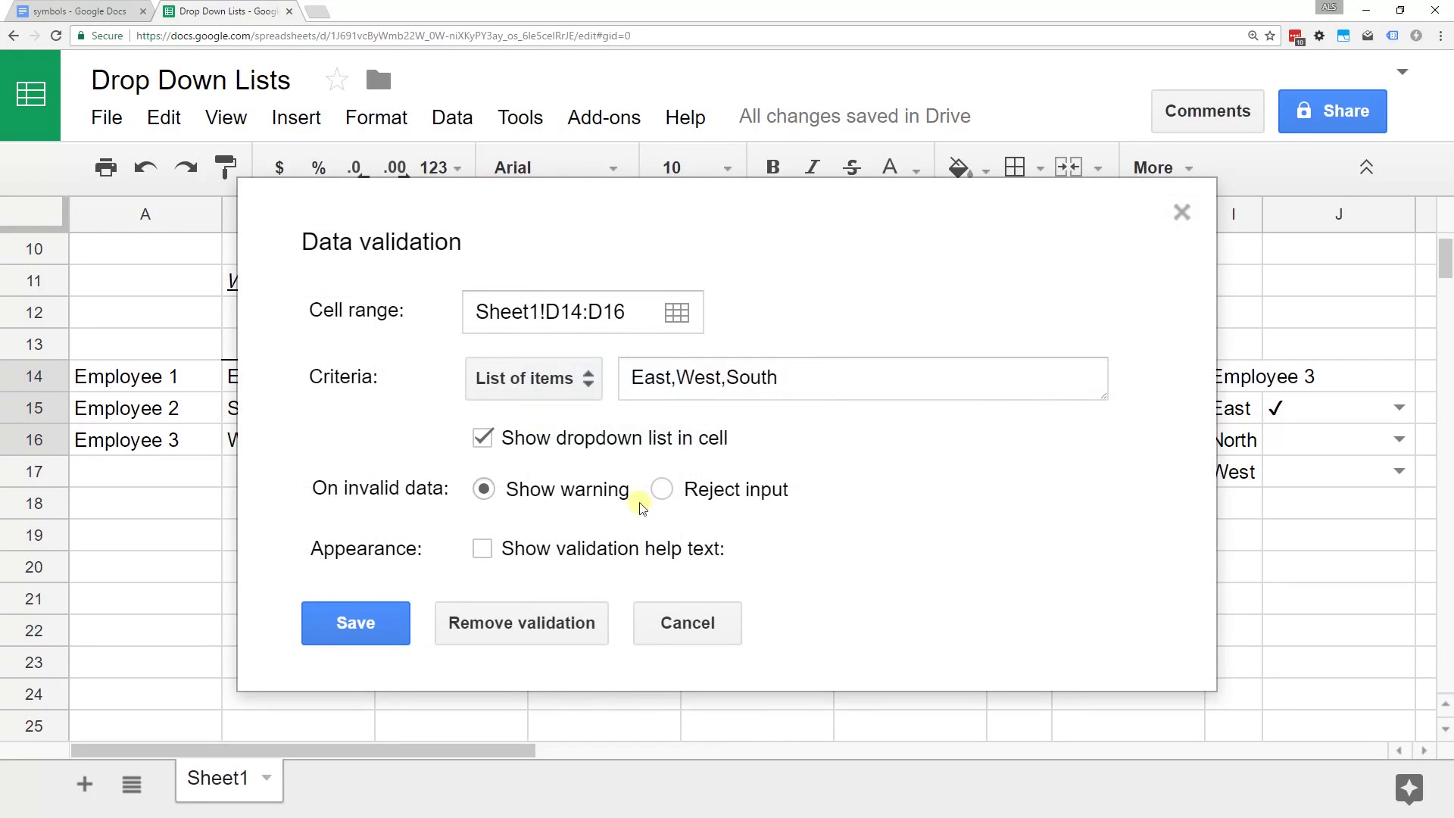
left_click(798, 387)
type("Se")
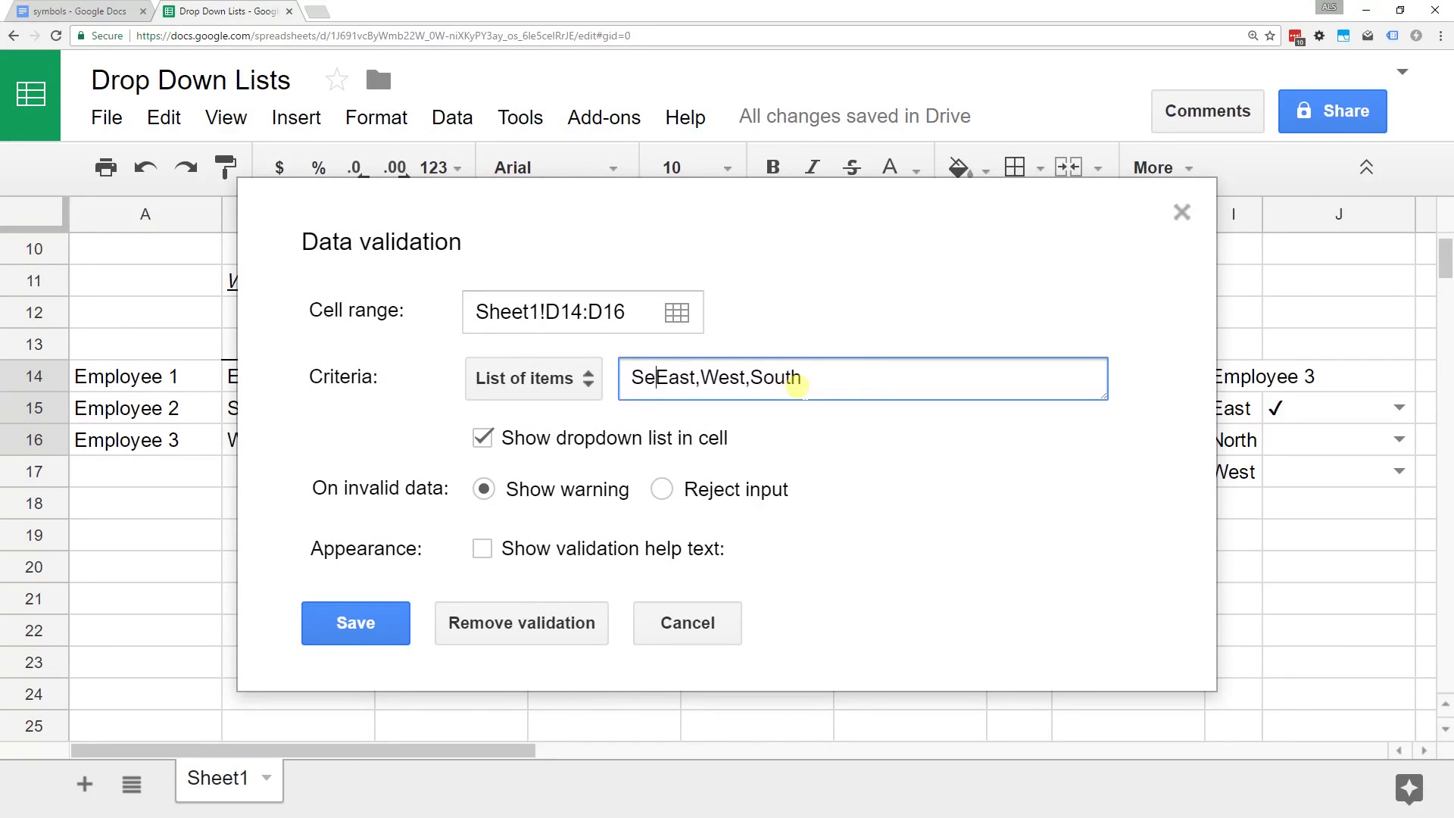
type("lct")
key("BackSpace")
key("BackSpace")
type("ext")
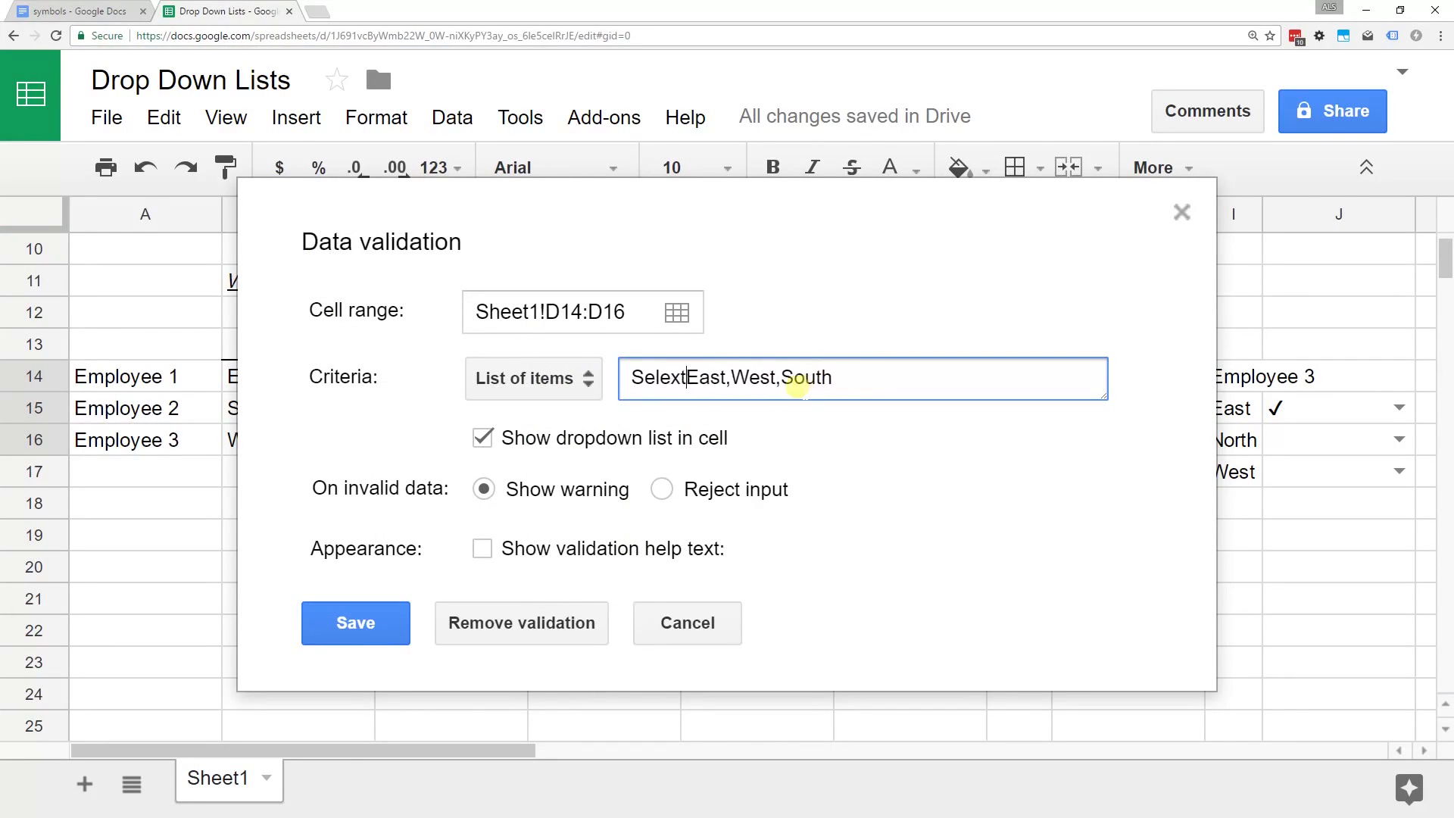
key("BackSpace")
key("BackSpace")
type("ct")
type("0")
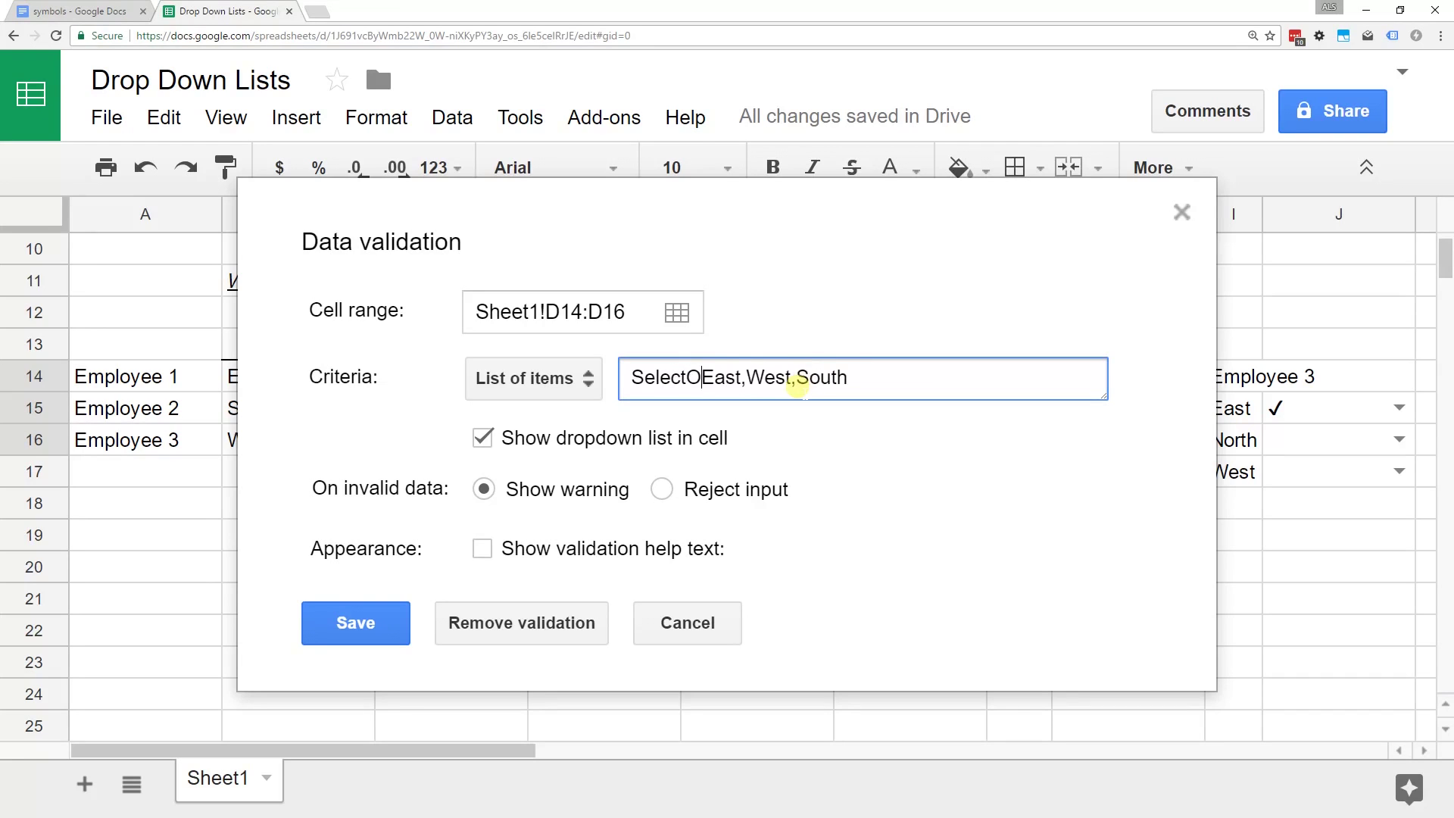
key("BackSpace")
type("One,")
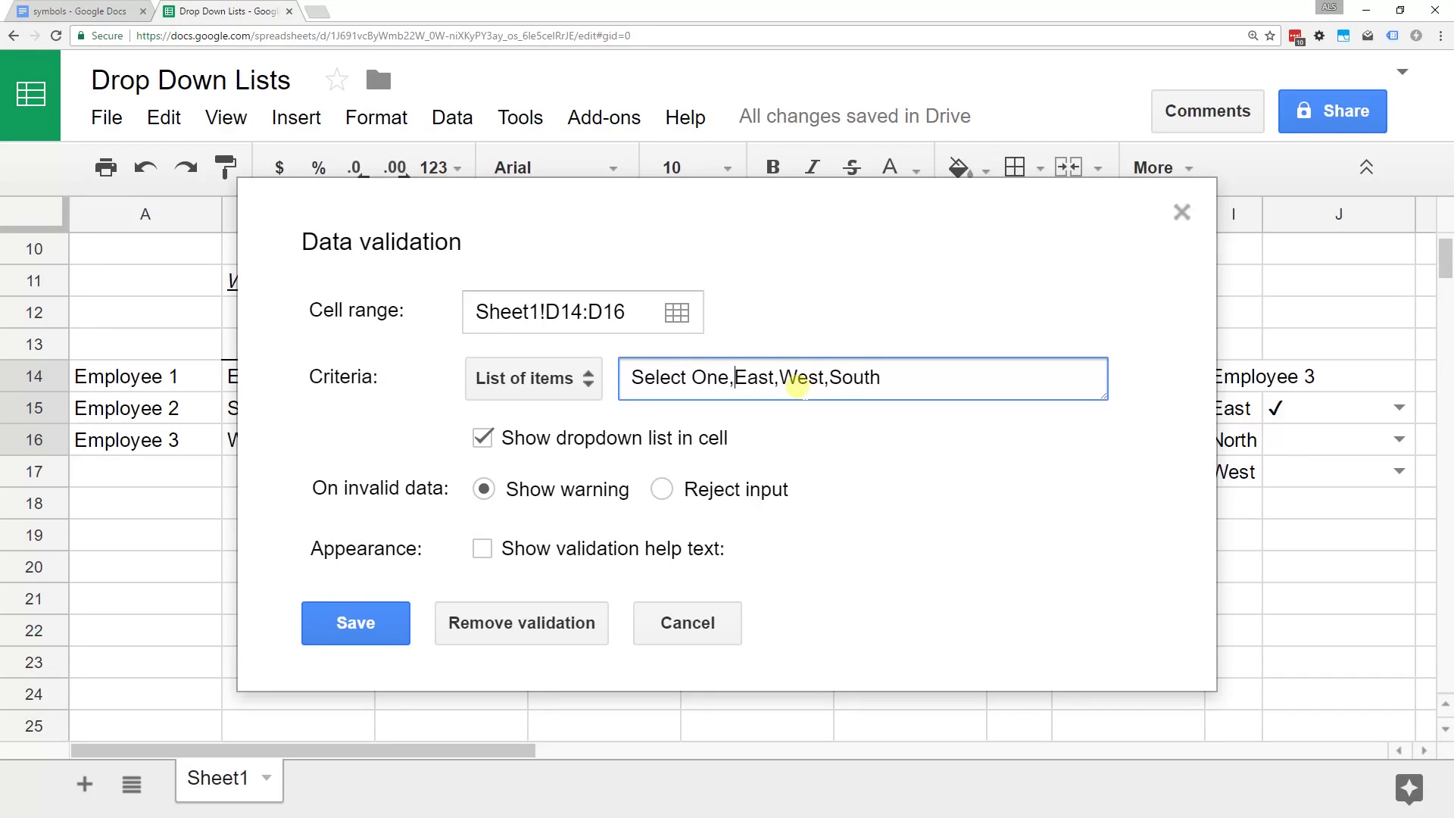
left_click(330, 619)
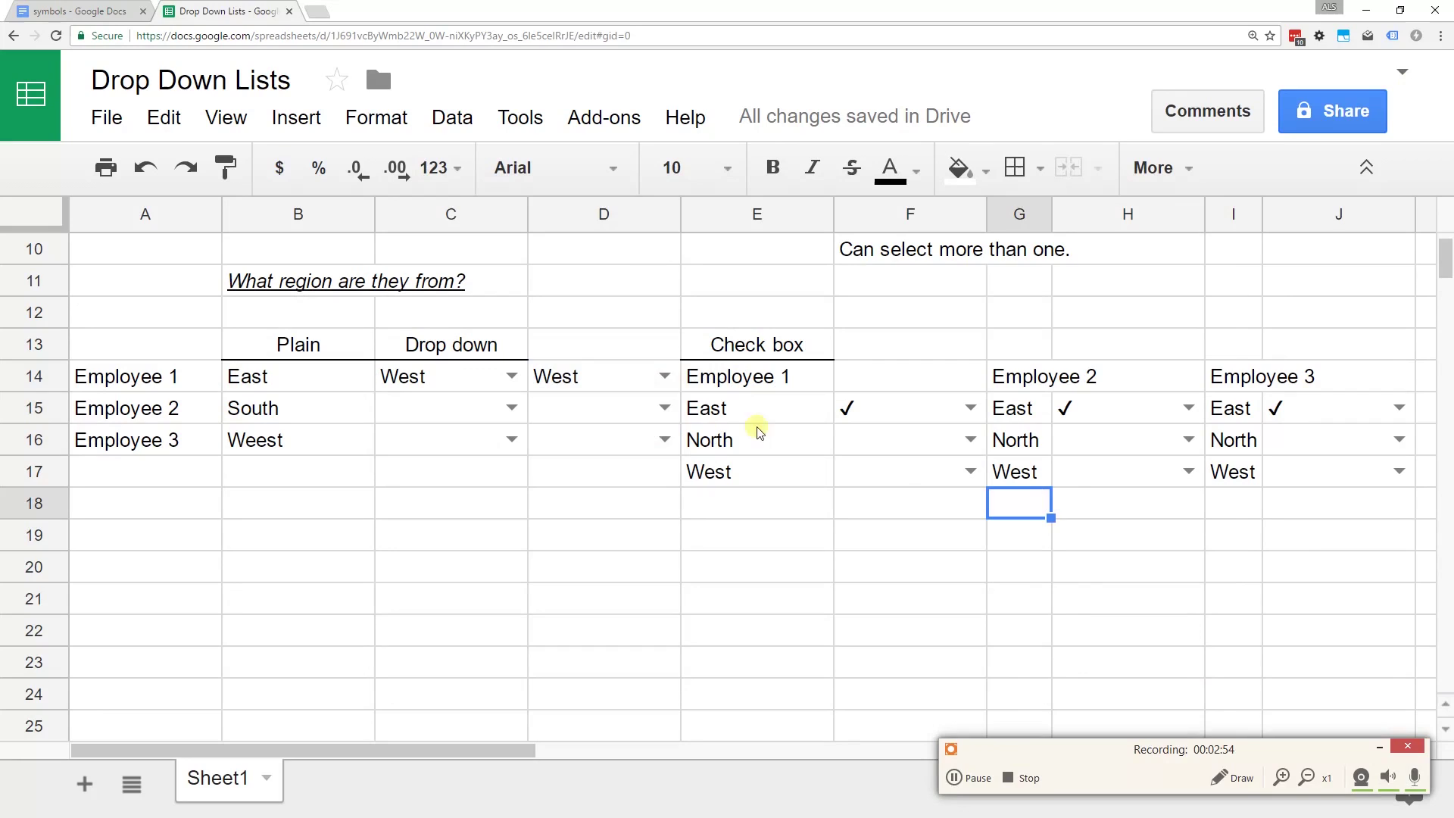
- Set D14 and D15 to Select One from their drop-downs
left_click(665, 377)
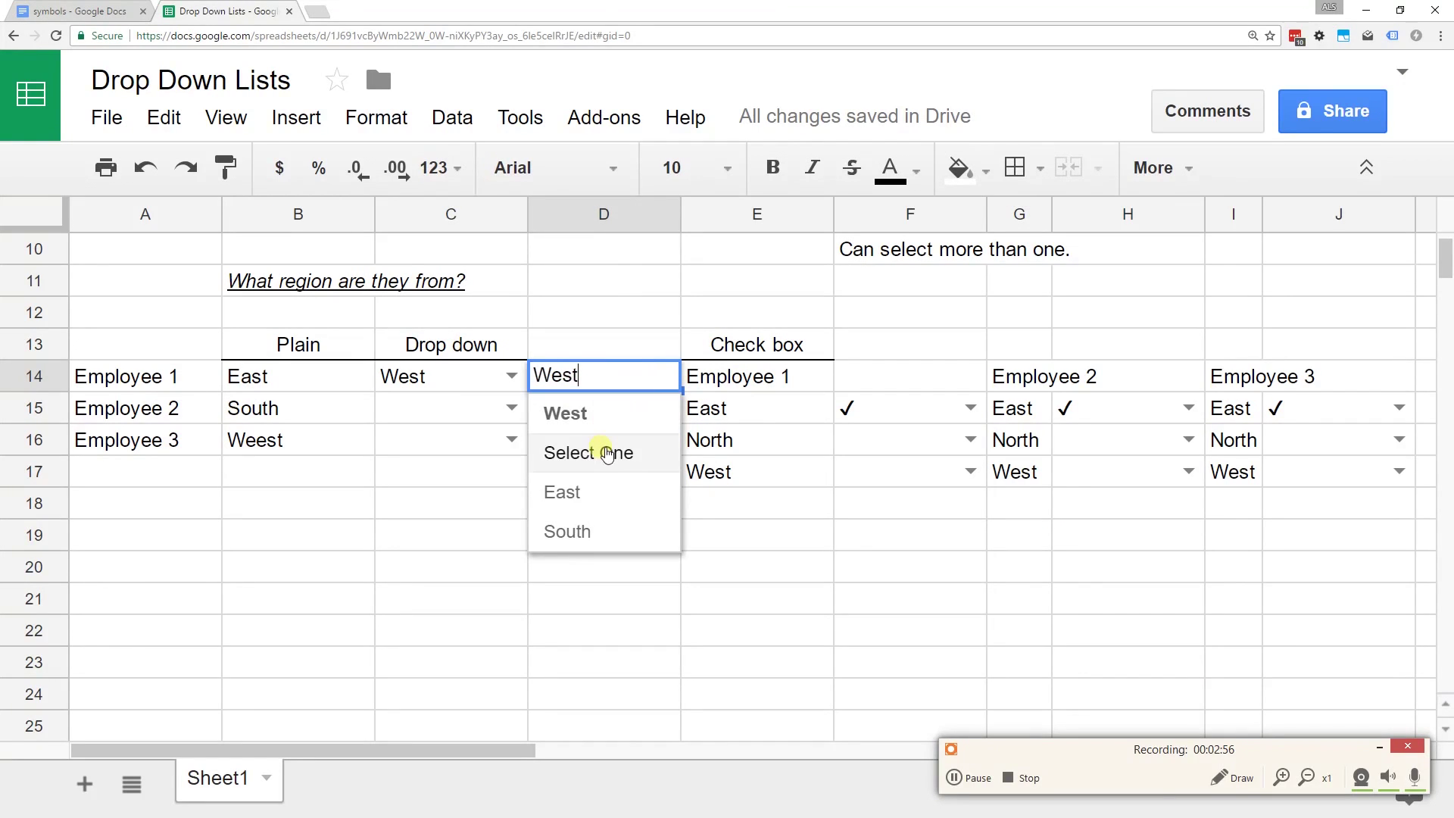
left_click(608, 453)
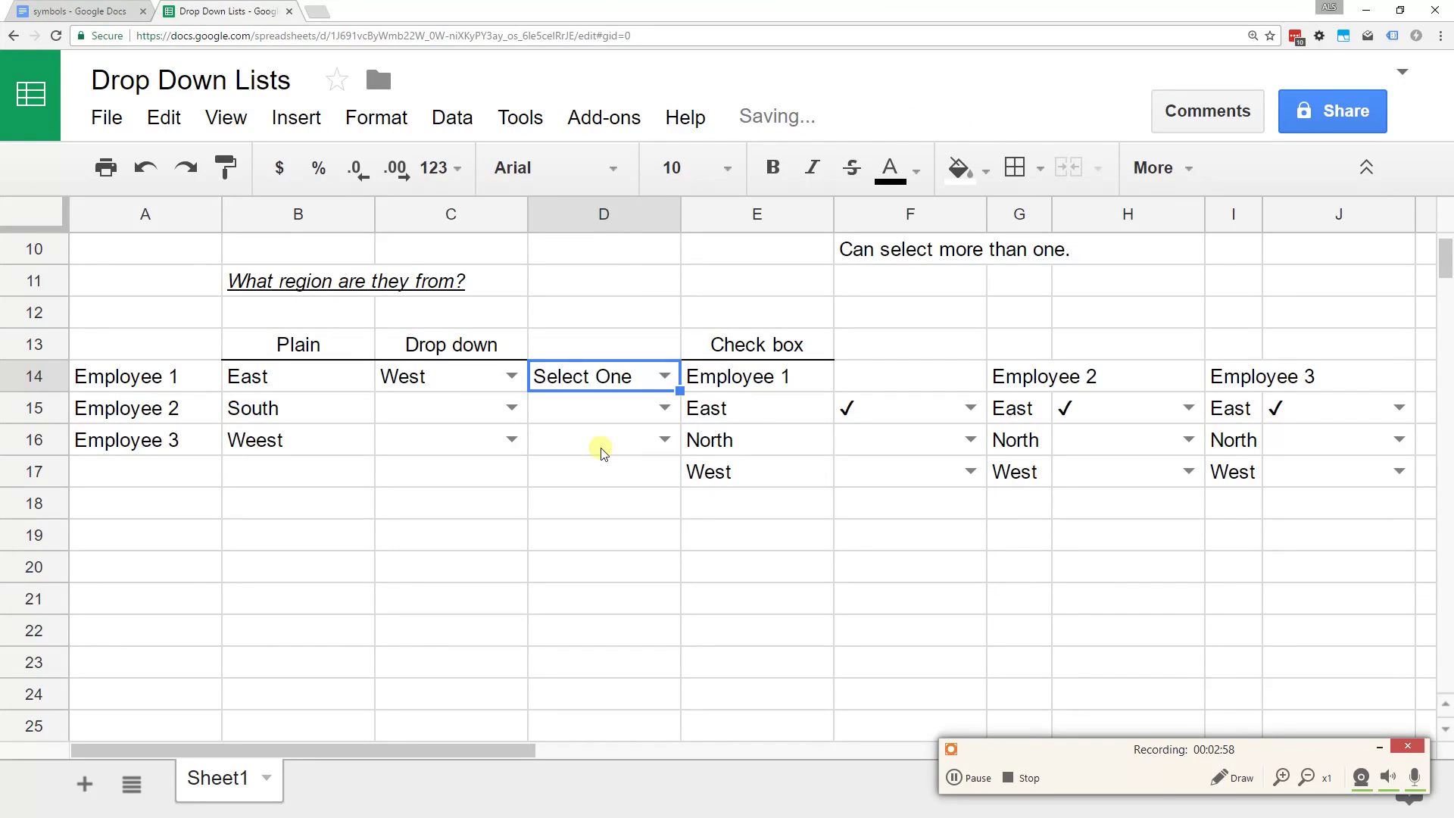
left_click(657, 407)
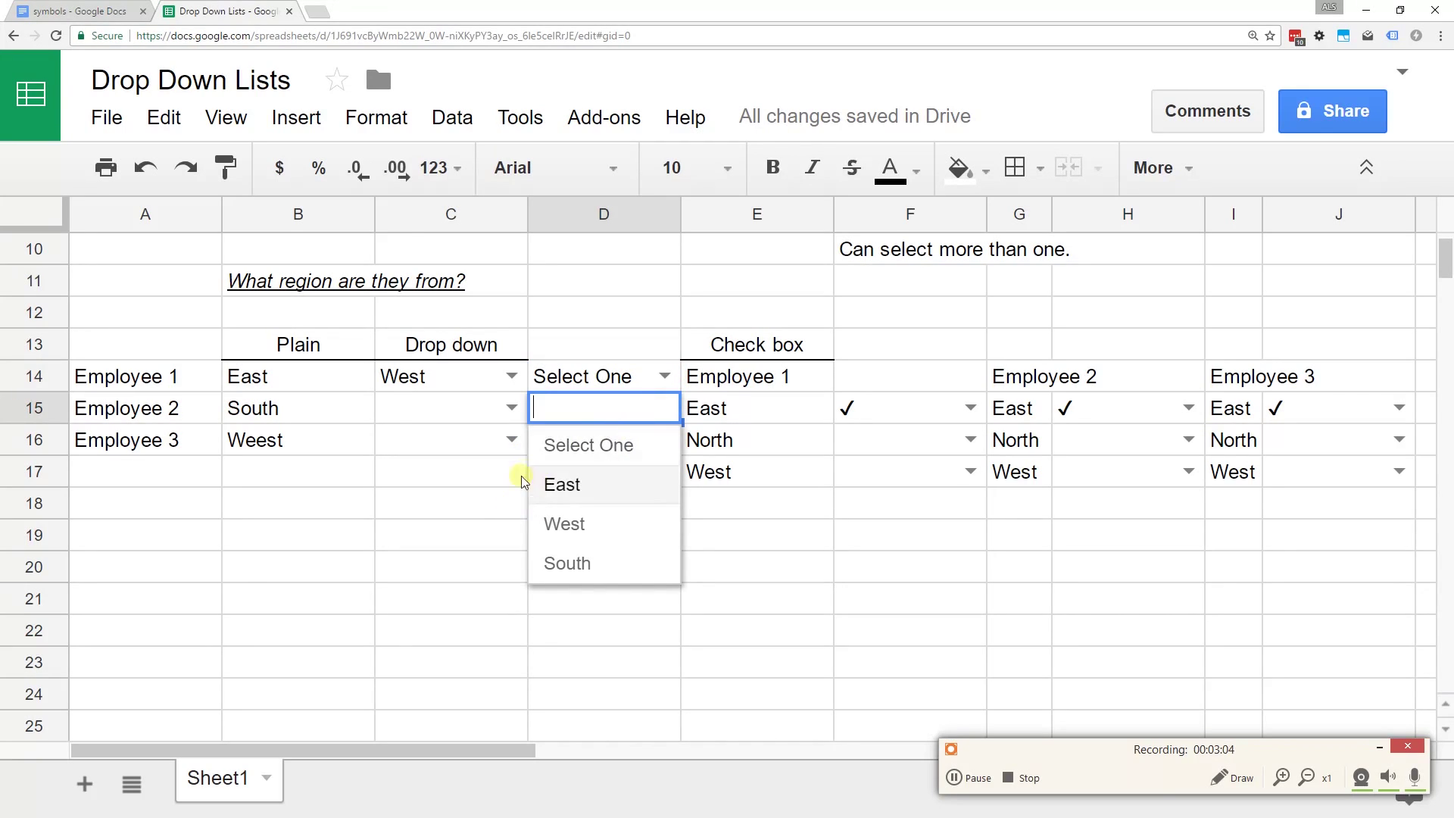
left_click(583, 453)
left_click(640, 466)
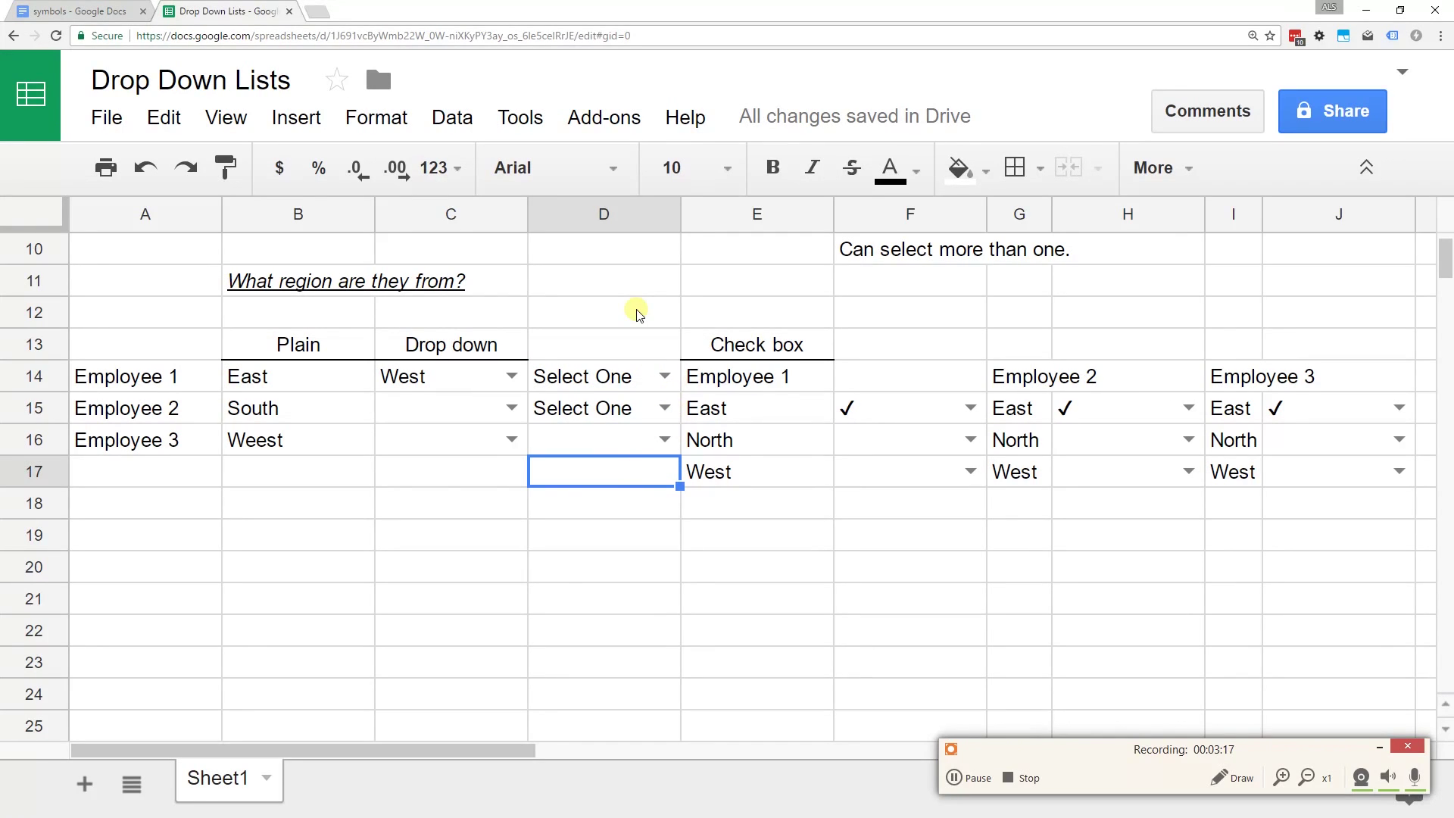
- Choose East for D14, West for D15 and East for D16
left_click(664, 376)
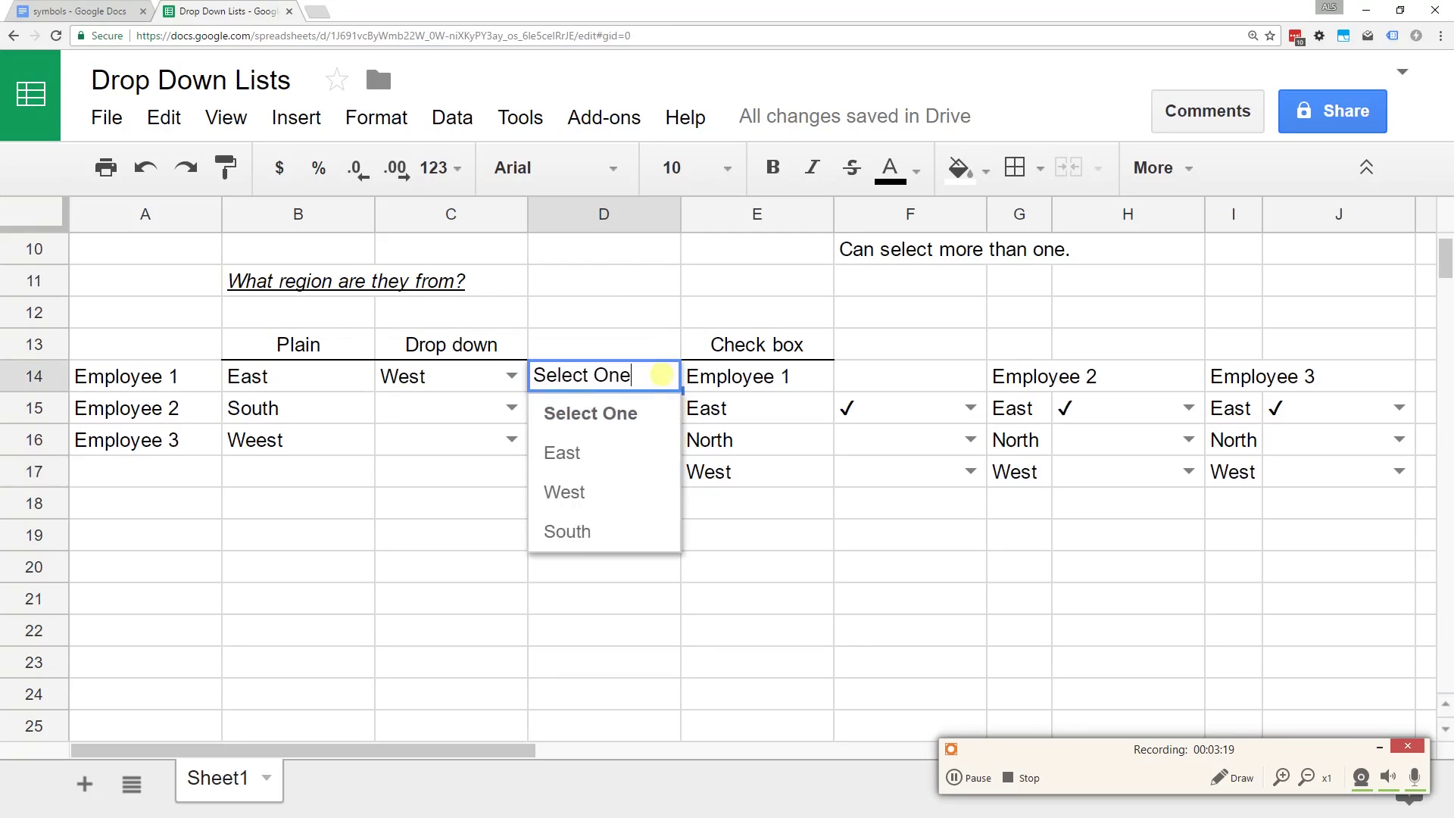
left_click(607, 450)
left_click(666, 407)
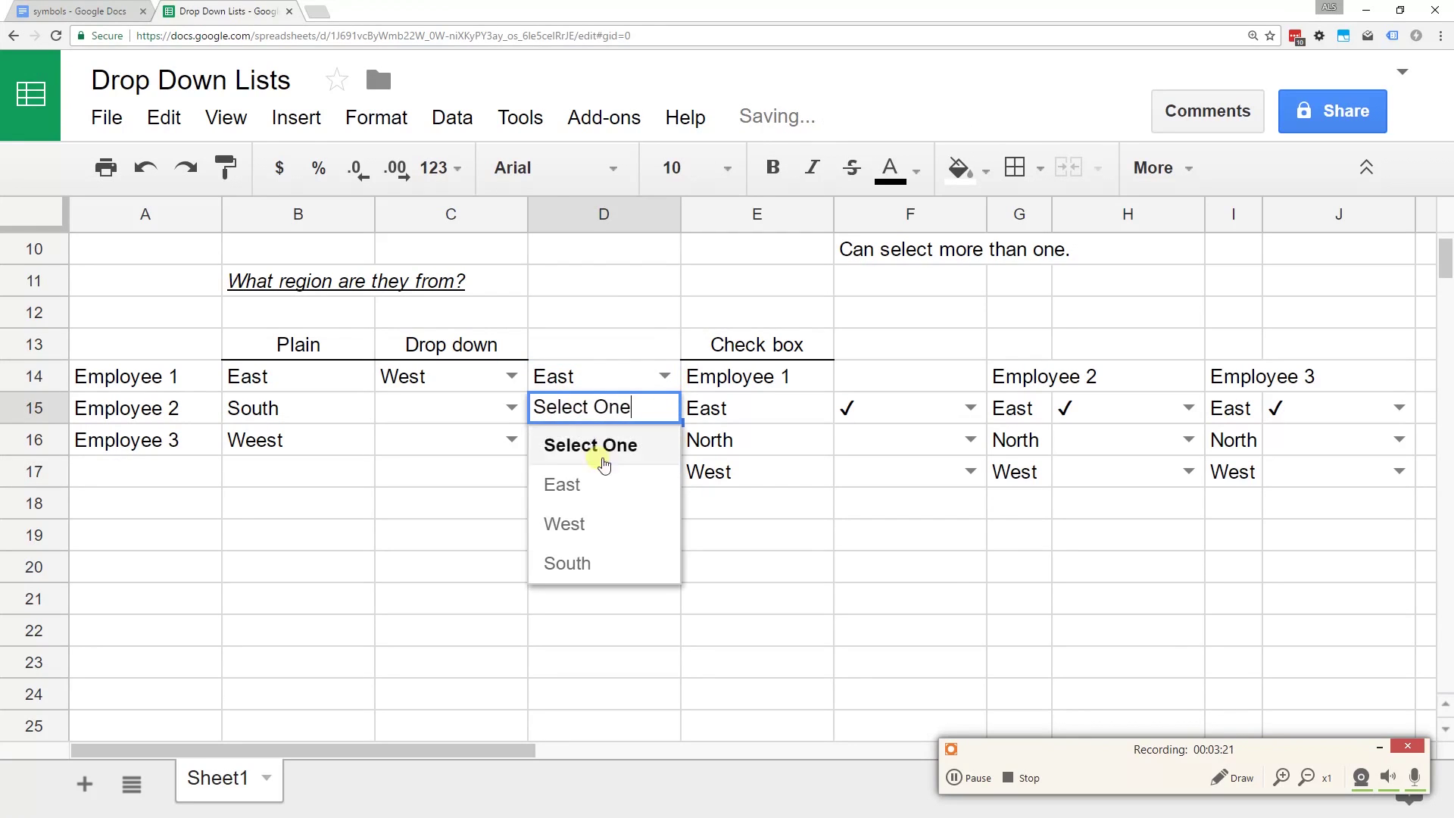
left_click(584, 521)
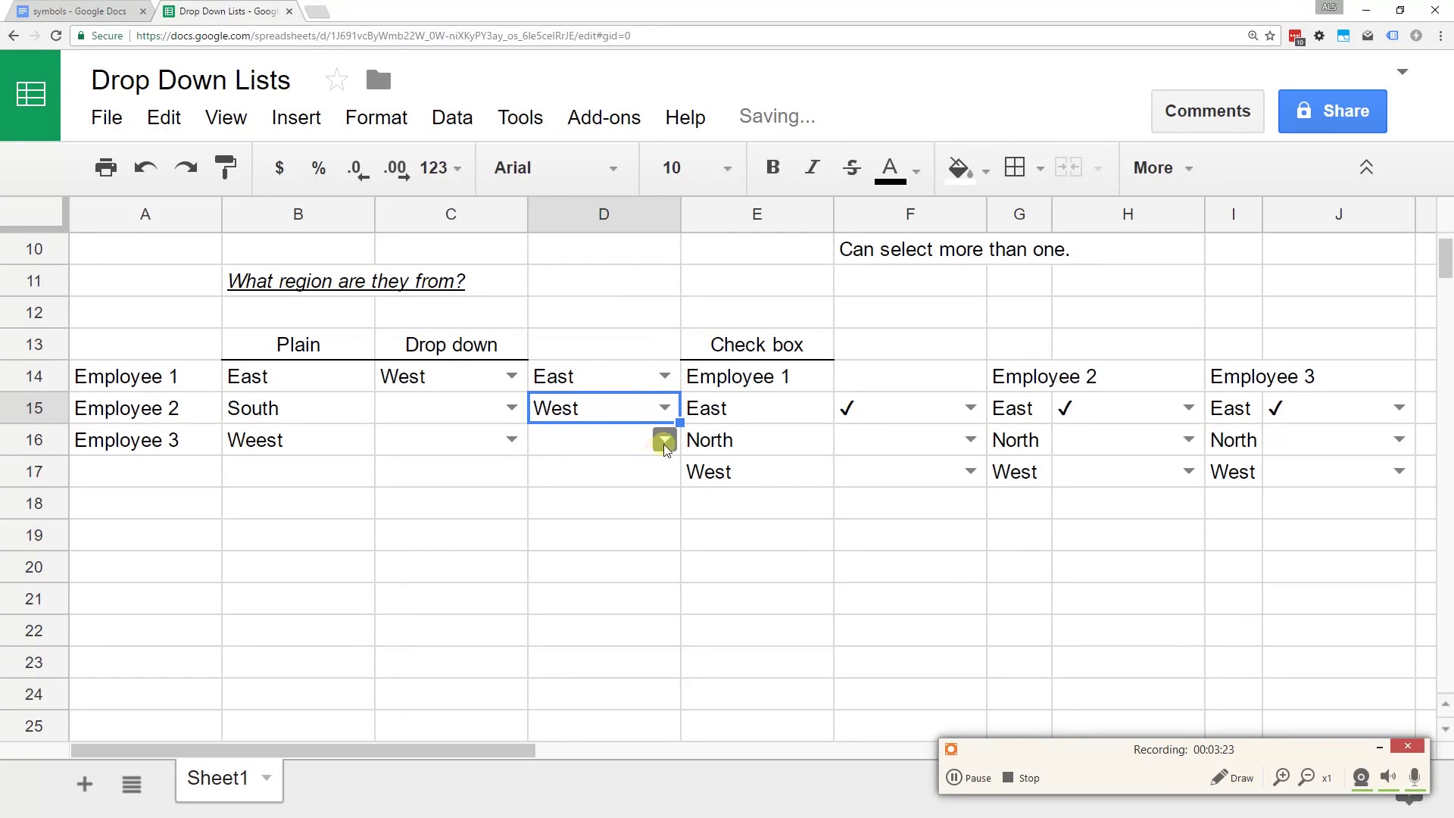
left_click(665, 442)
left_click(568, 515)
left_click(610, 508)
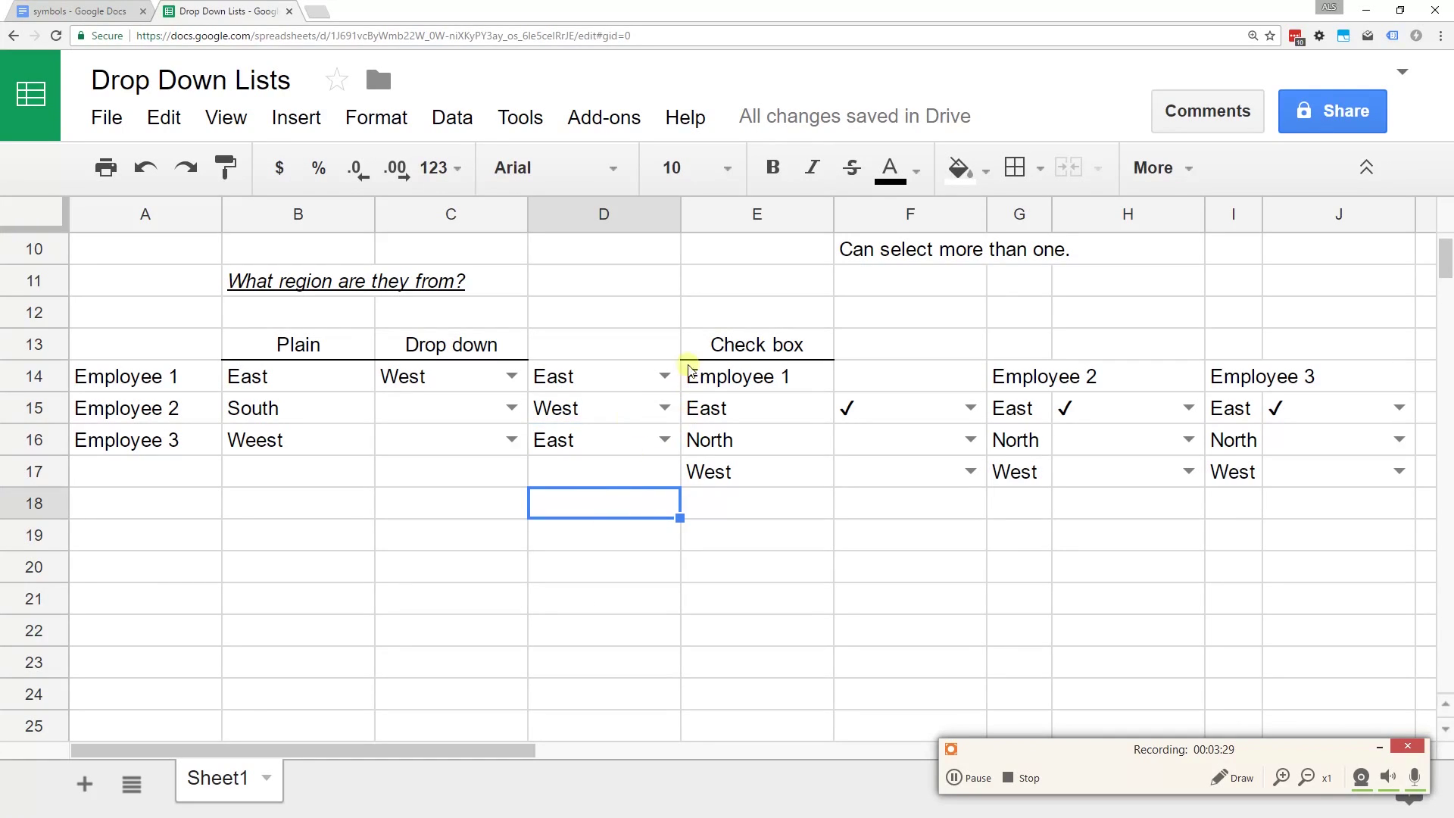
left_click(667, 340)
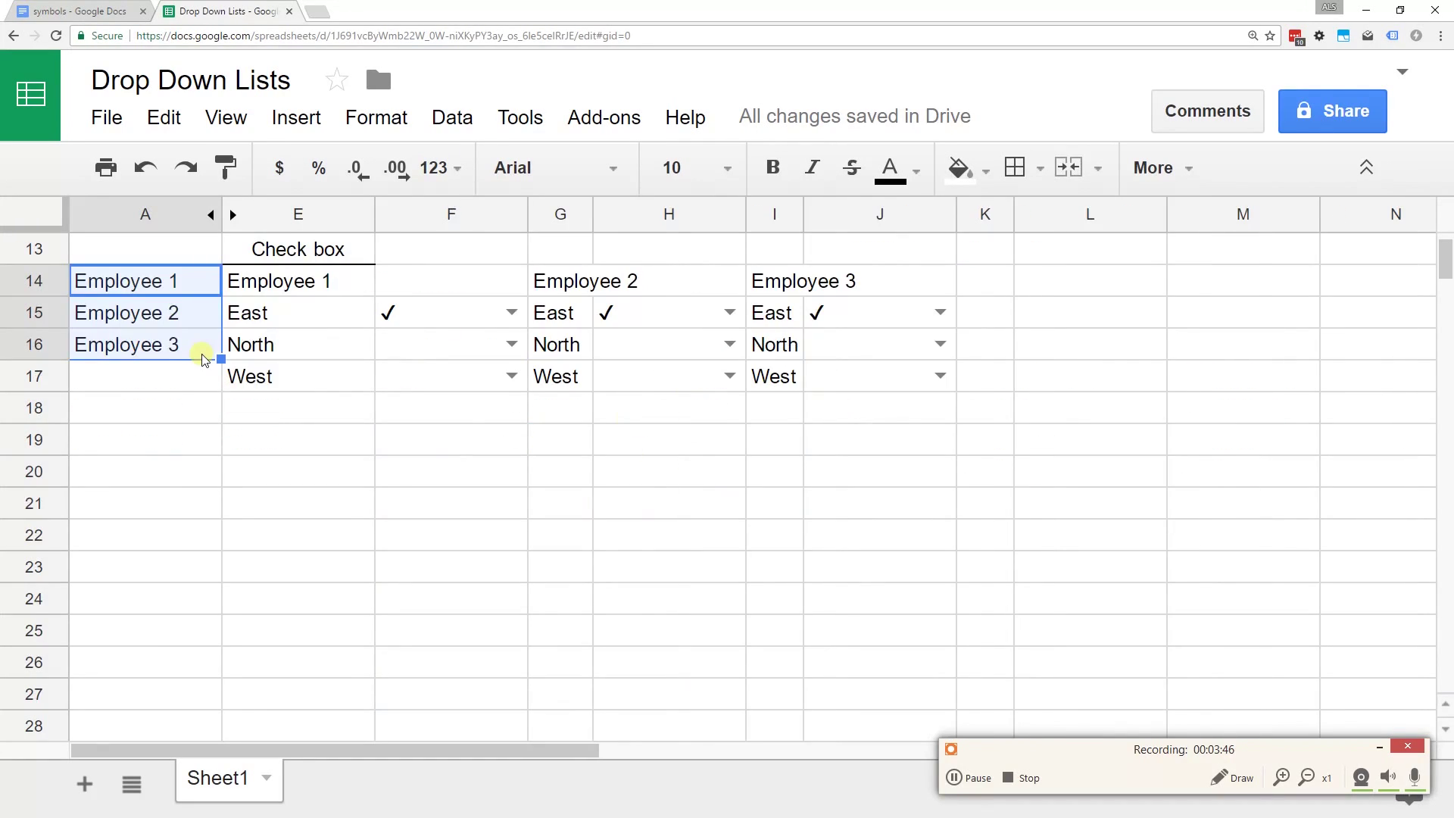
- Delete the Employee labels from A14:A16
key("Delete")
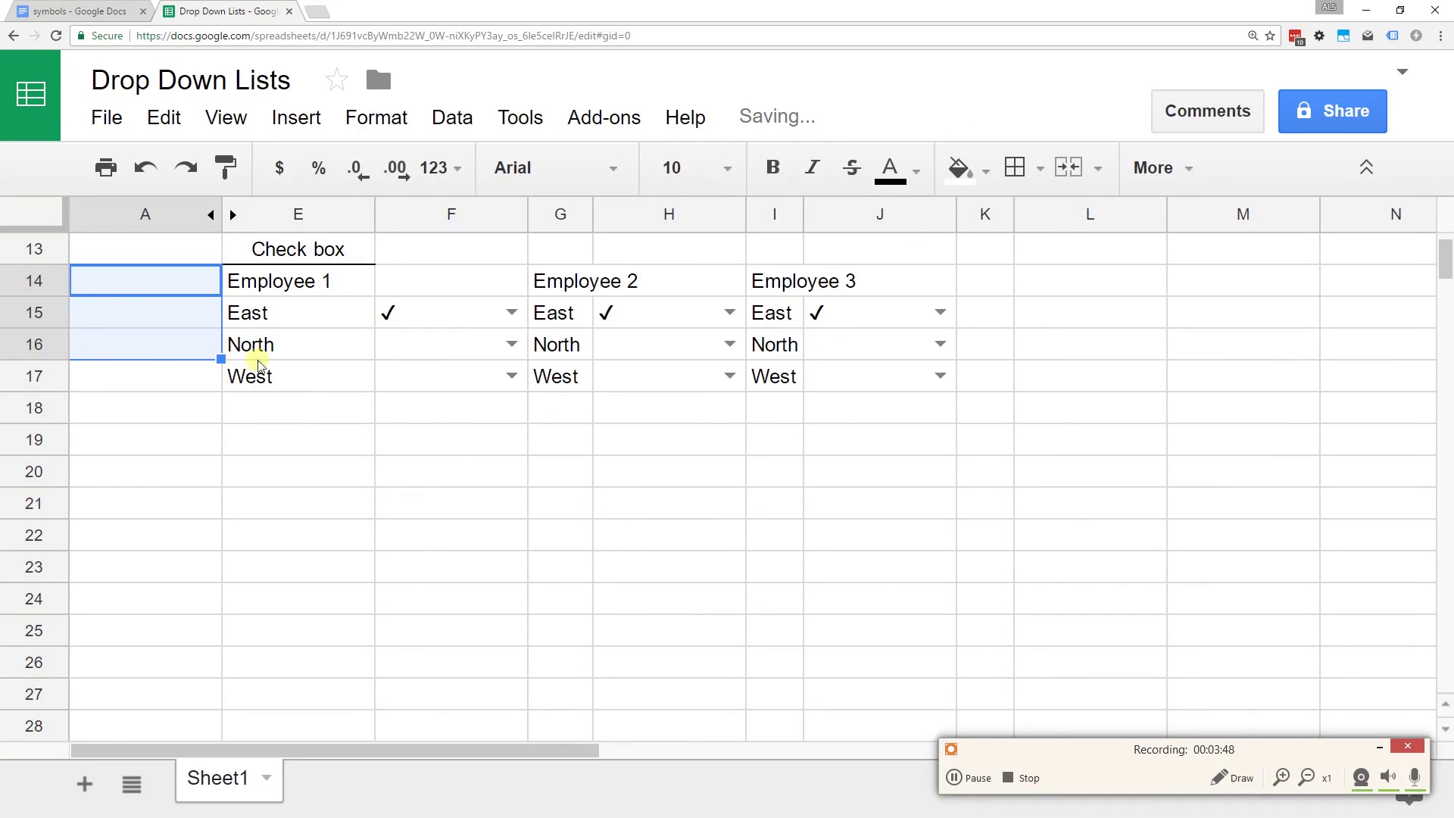
left_click(297, 433)
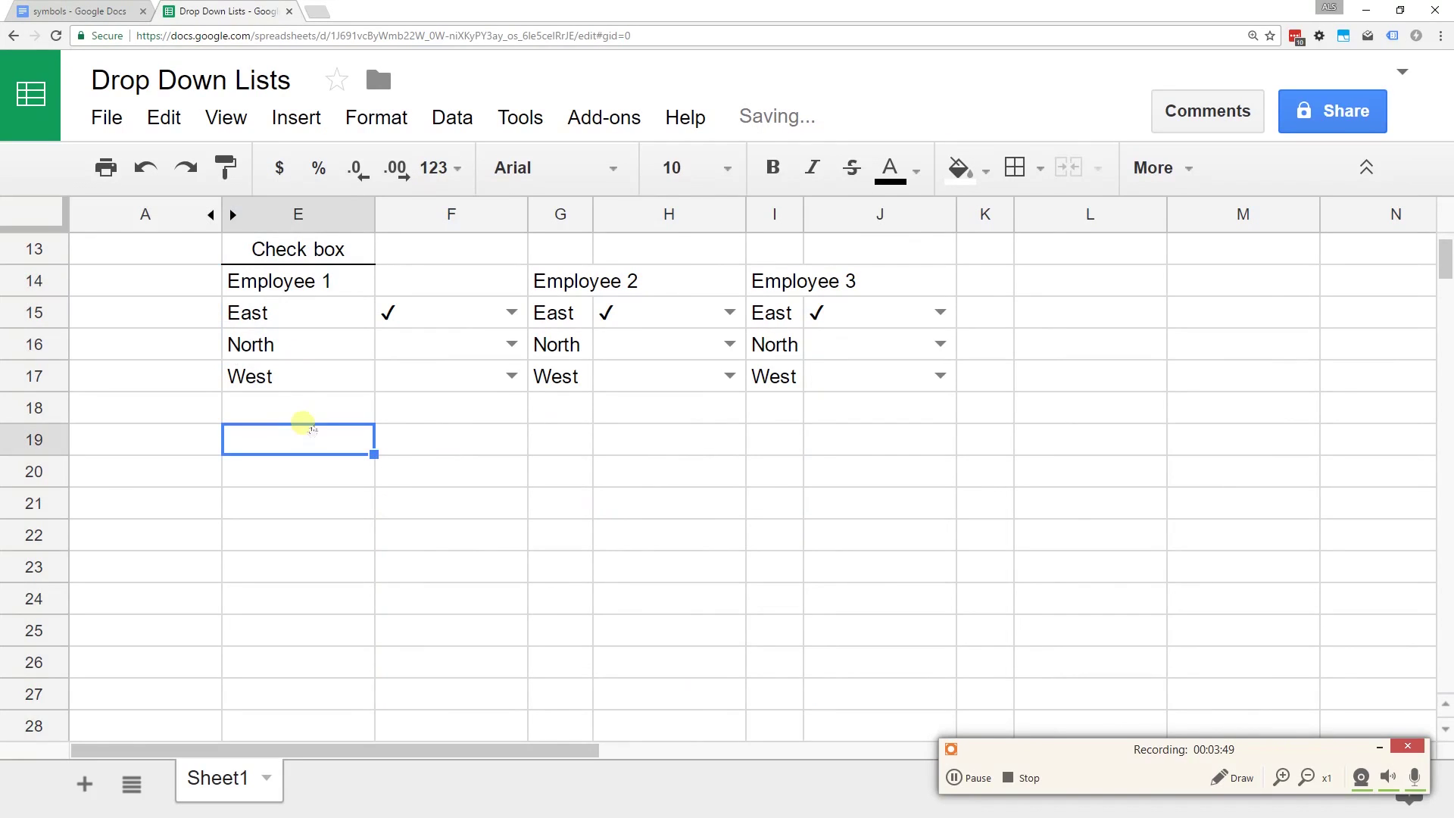
left_click(337, 283)
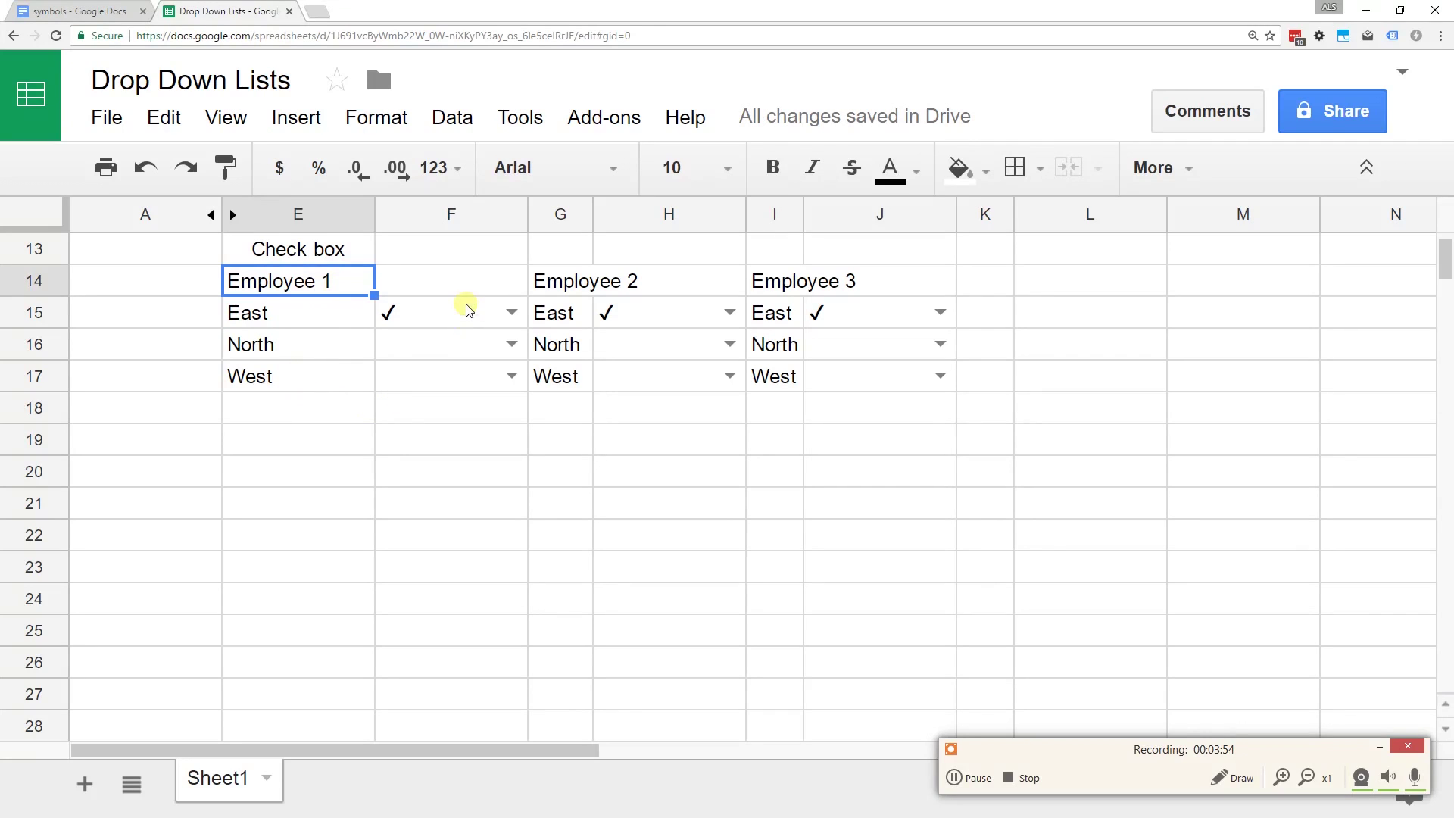
- Put the ✓ check mark in F16 and delete the one in F15
left_click(512, 344)
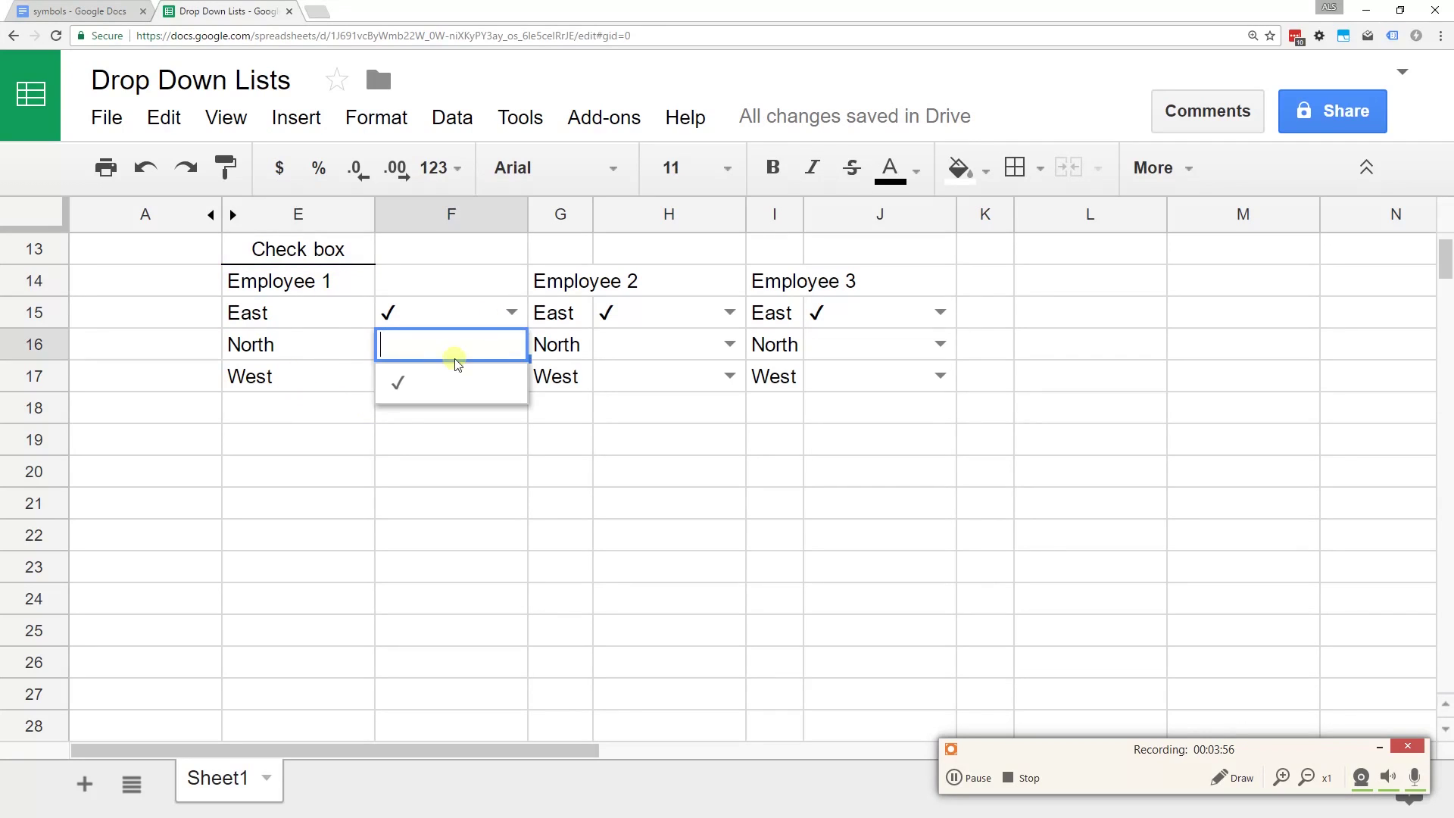
left_click(421, 384)
left_click(508, 311)
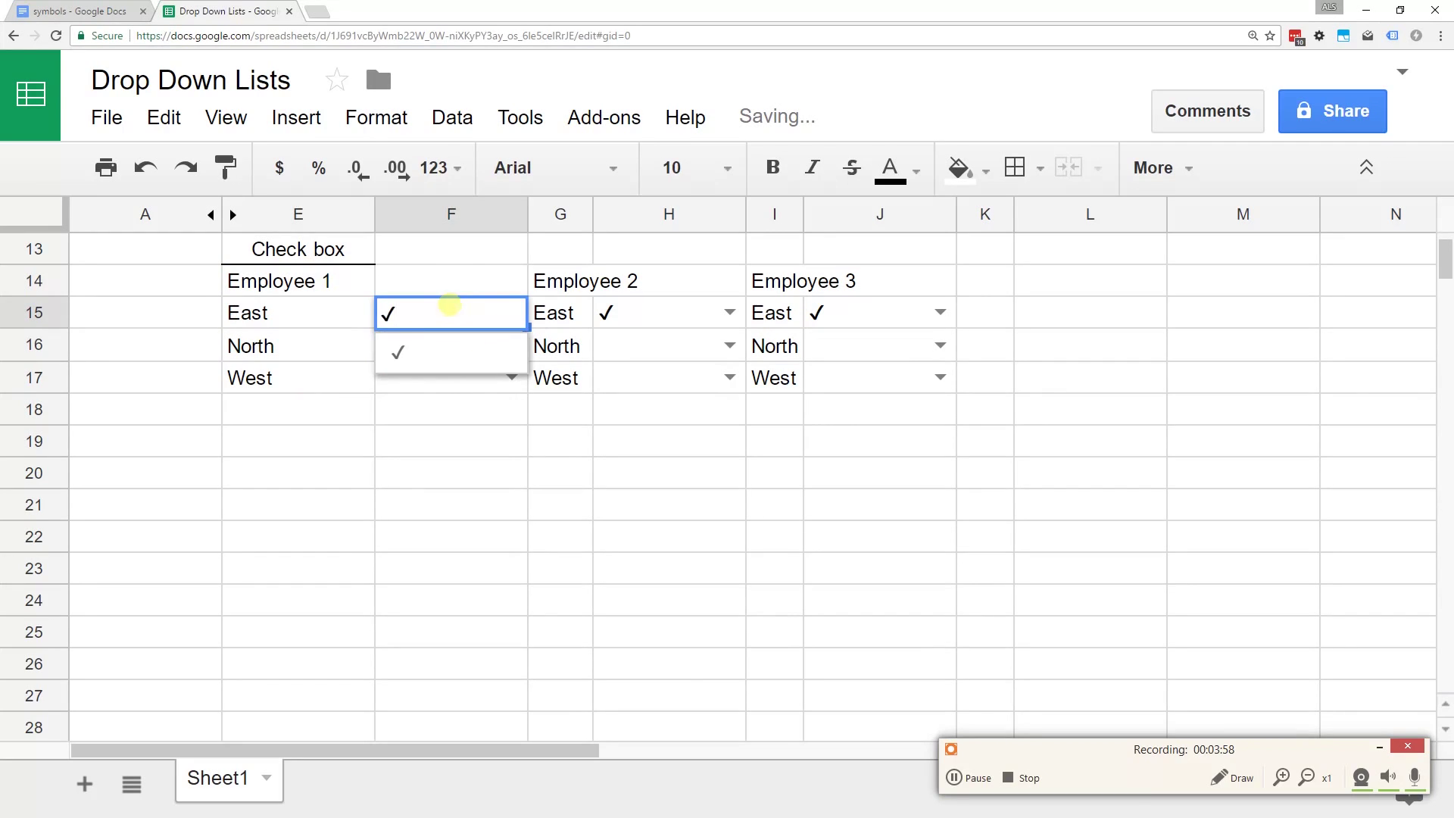
left_click(439, 312)
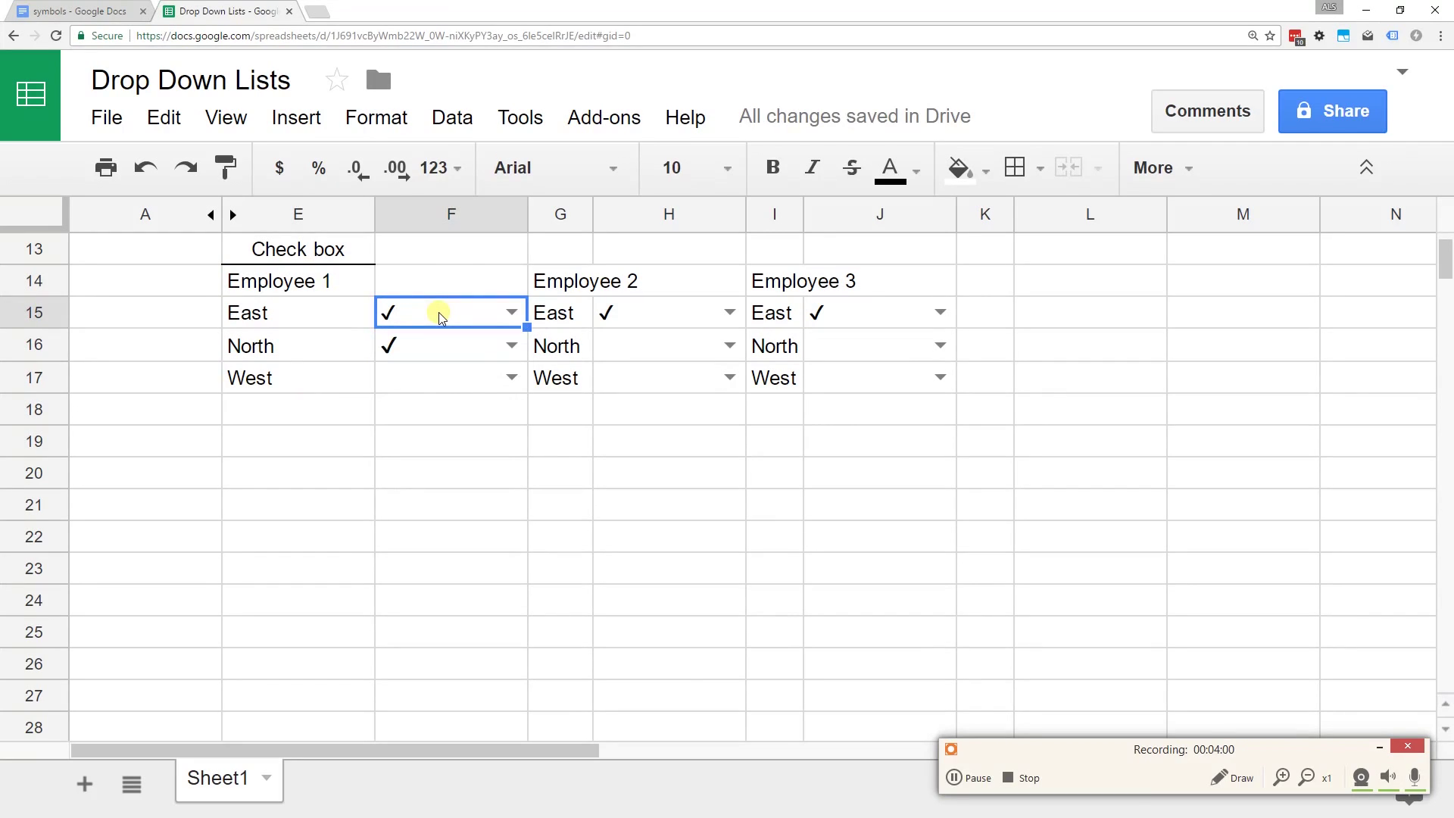
key("Delete")
left_click(421, 415)
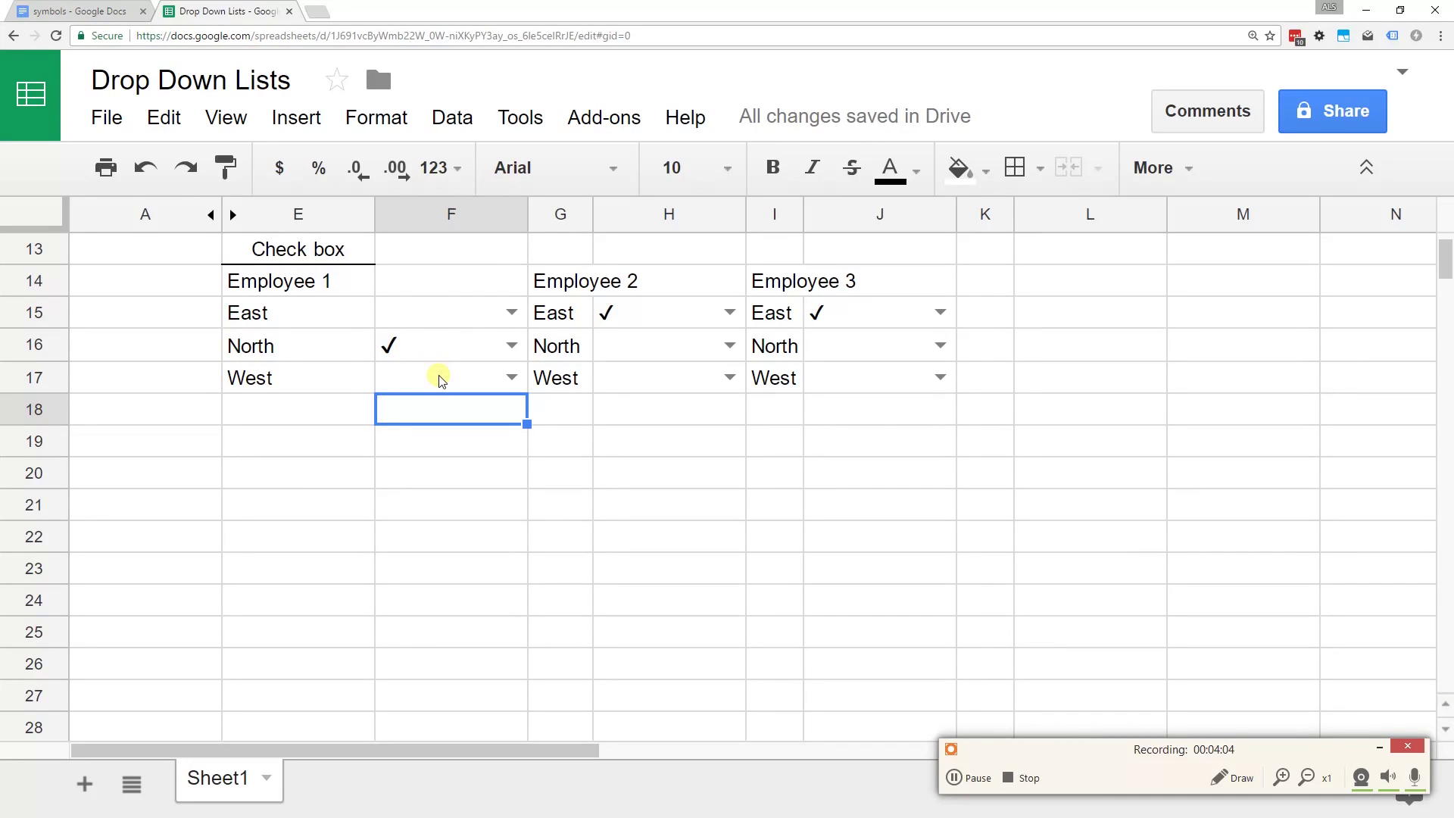
- Select F19:F21 for a new validation rule
left_click(439, 448)
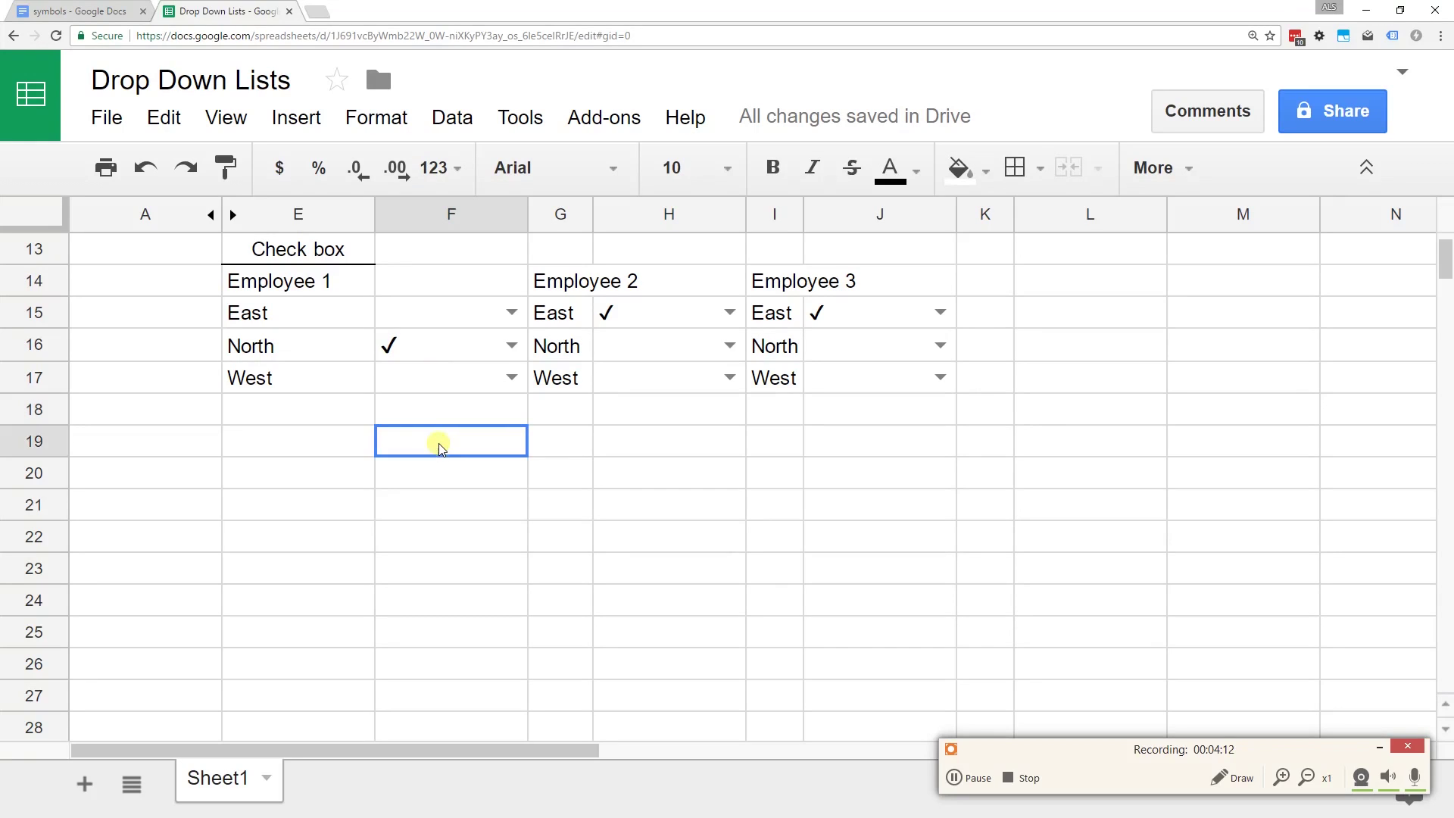
left_click_drag(440, 443, 435, 497)
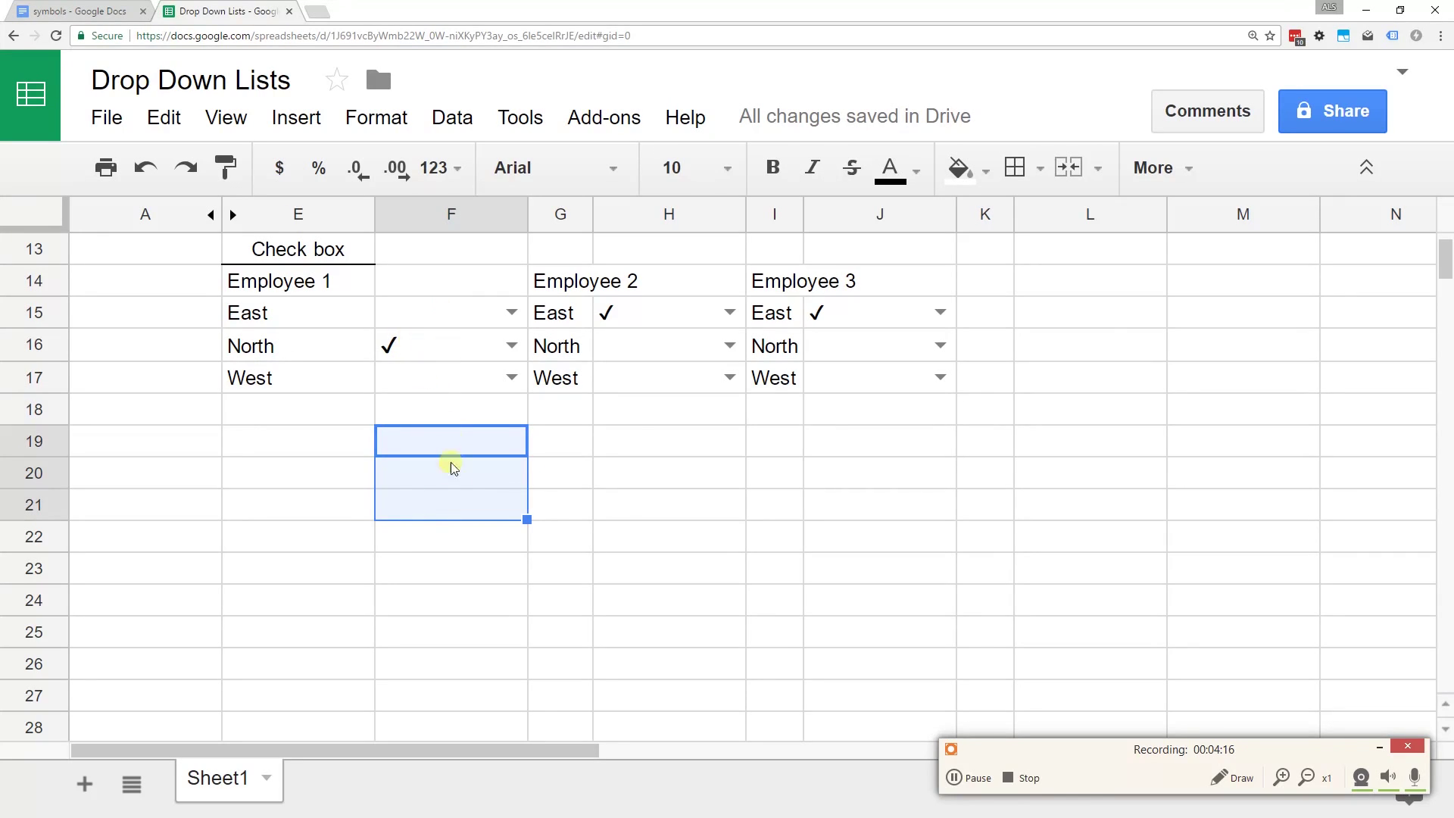
left_click(452, 119)
- Start a 'List of items' validation rule on F19:F21, then go to the symbols document
left_click(525, 704)
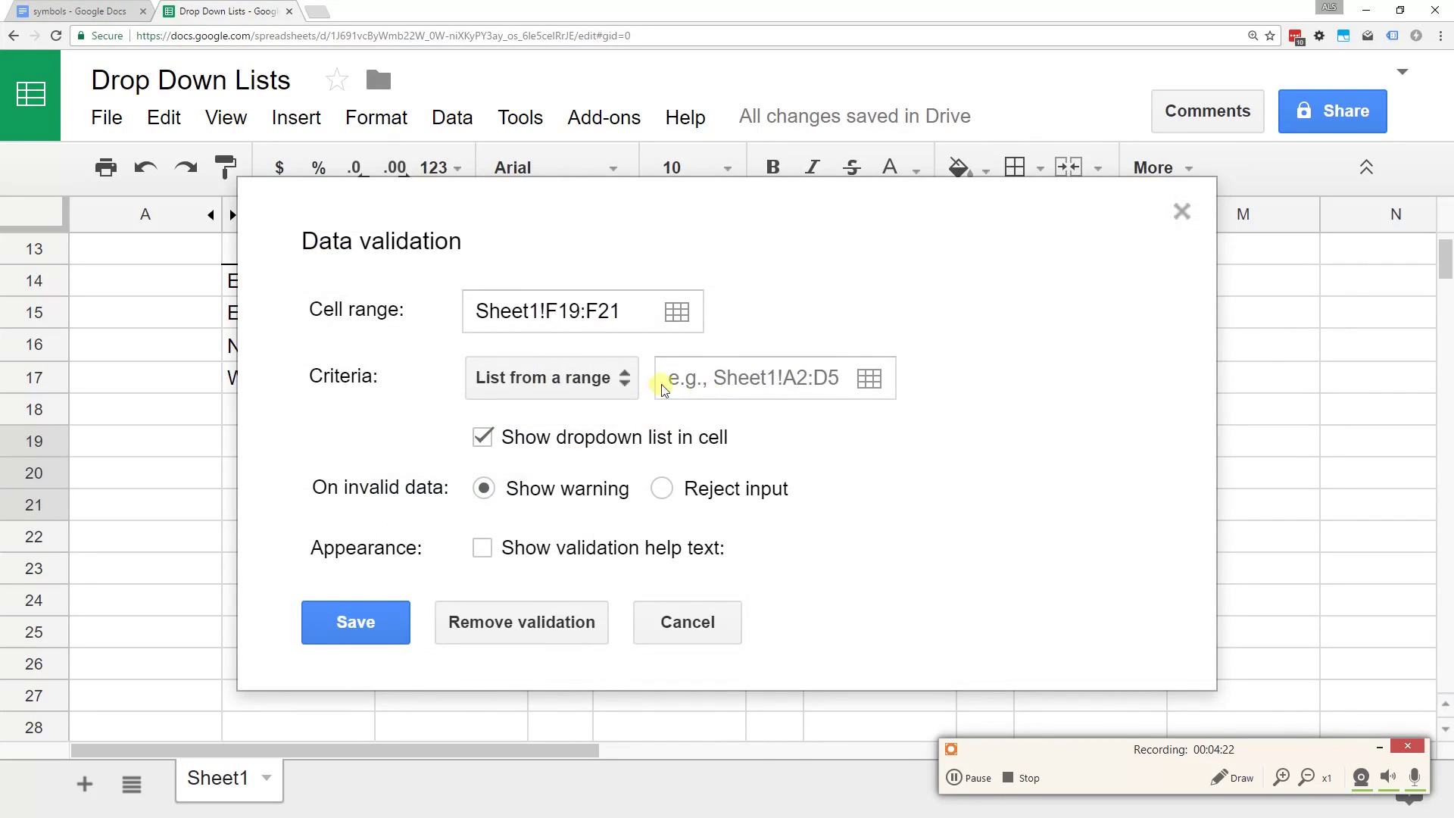
left_click(629, 386)
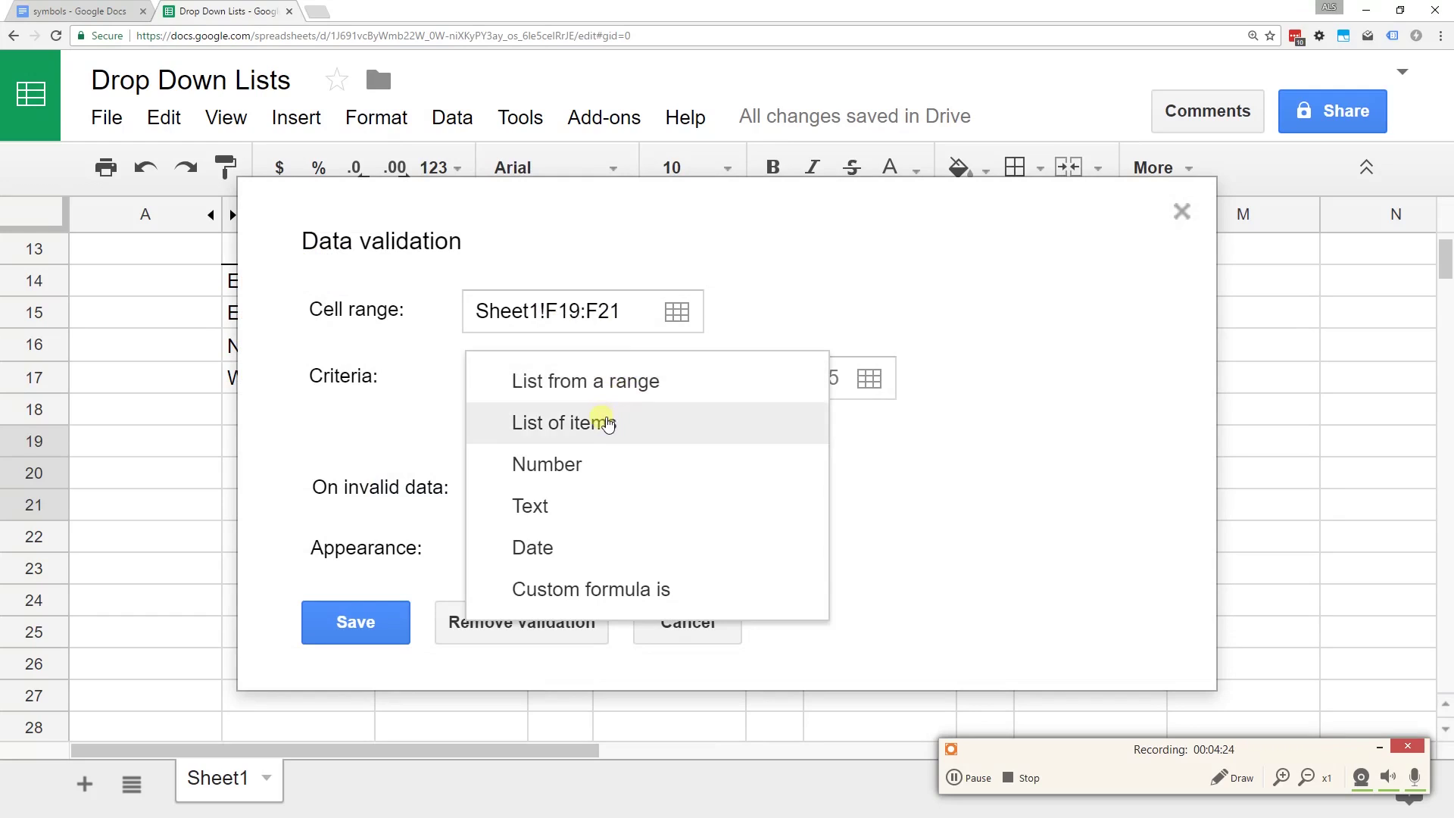
left_click(604, 423)
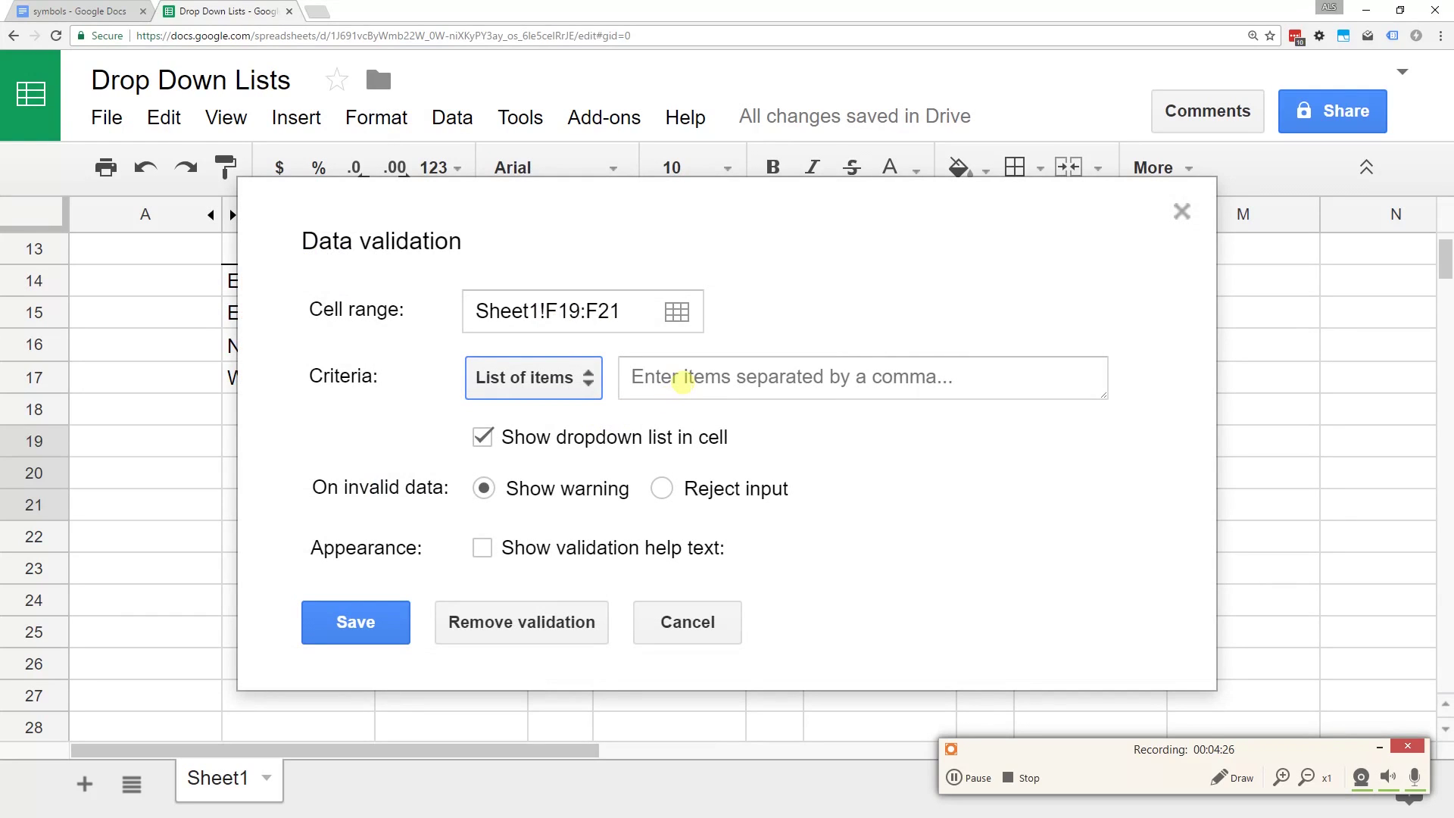
left_click(682, 385)
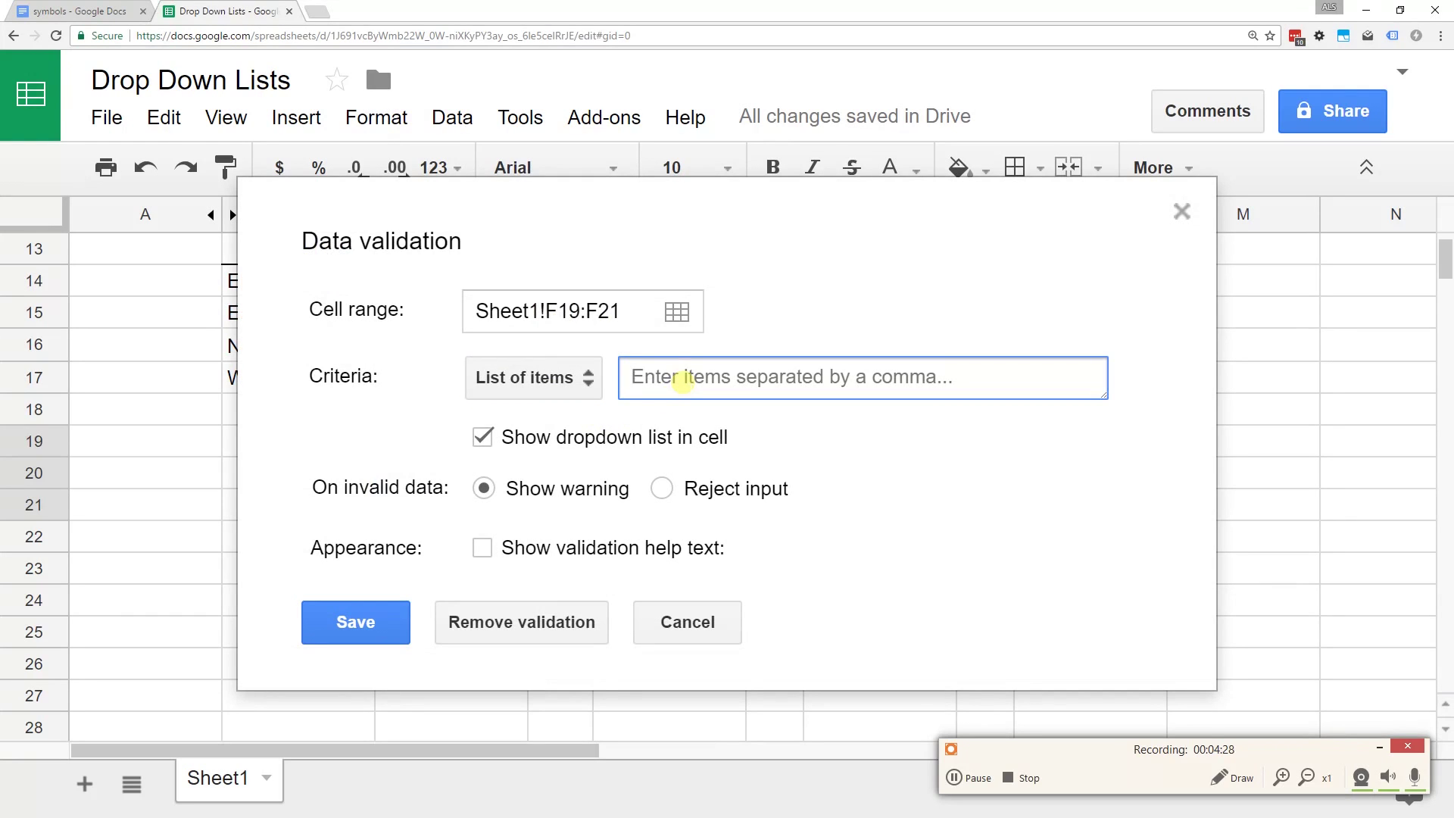
left_click(60, 13)
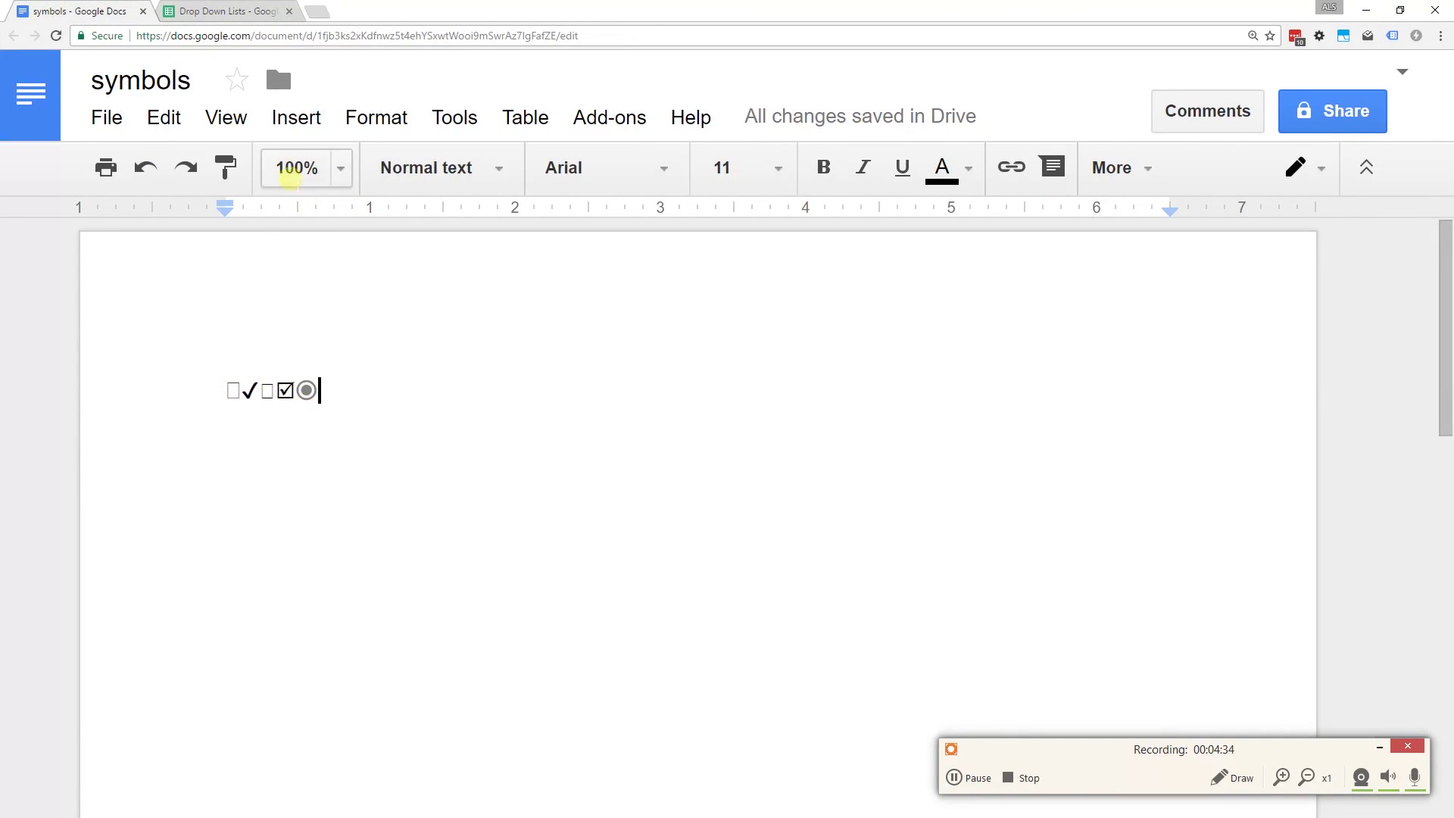
- Open the Special characters picker in Google Docs and move it aside
left_click(296, 120)
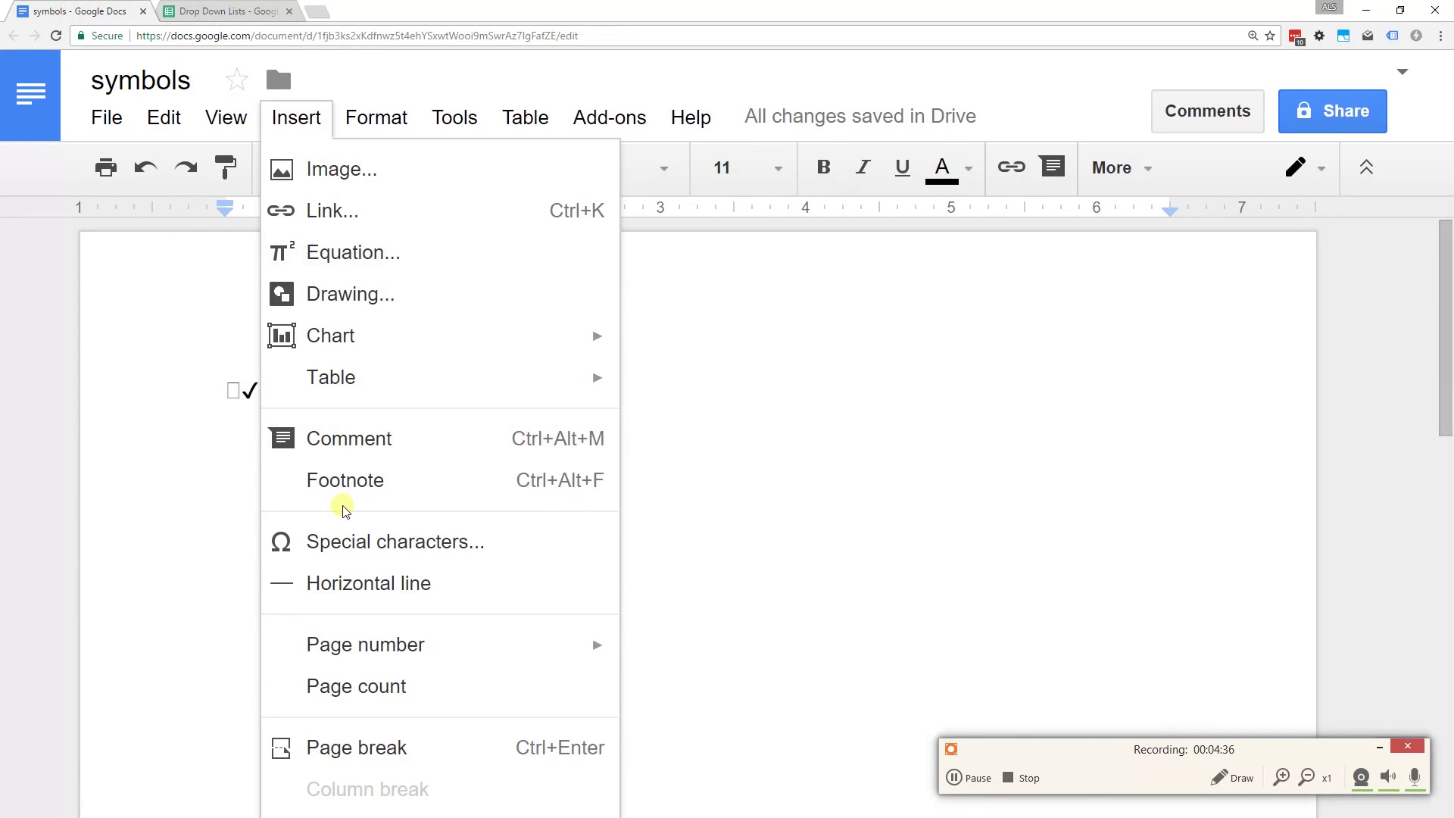
left_click(376, 542)
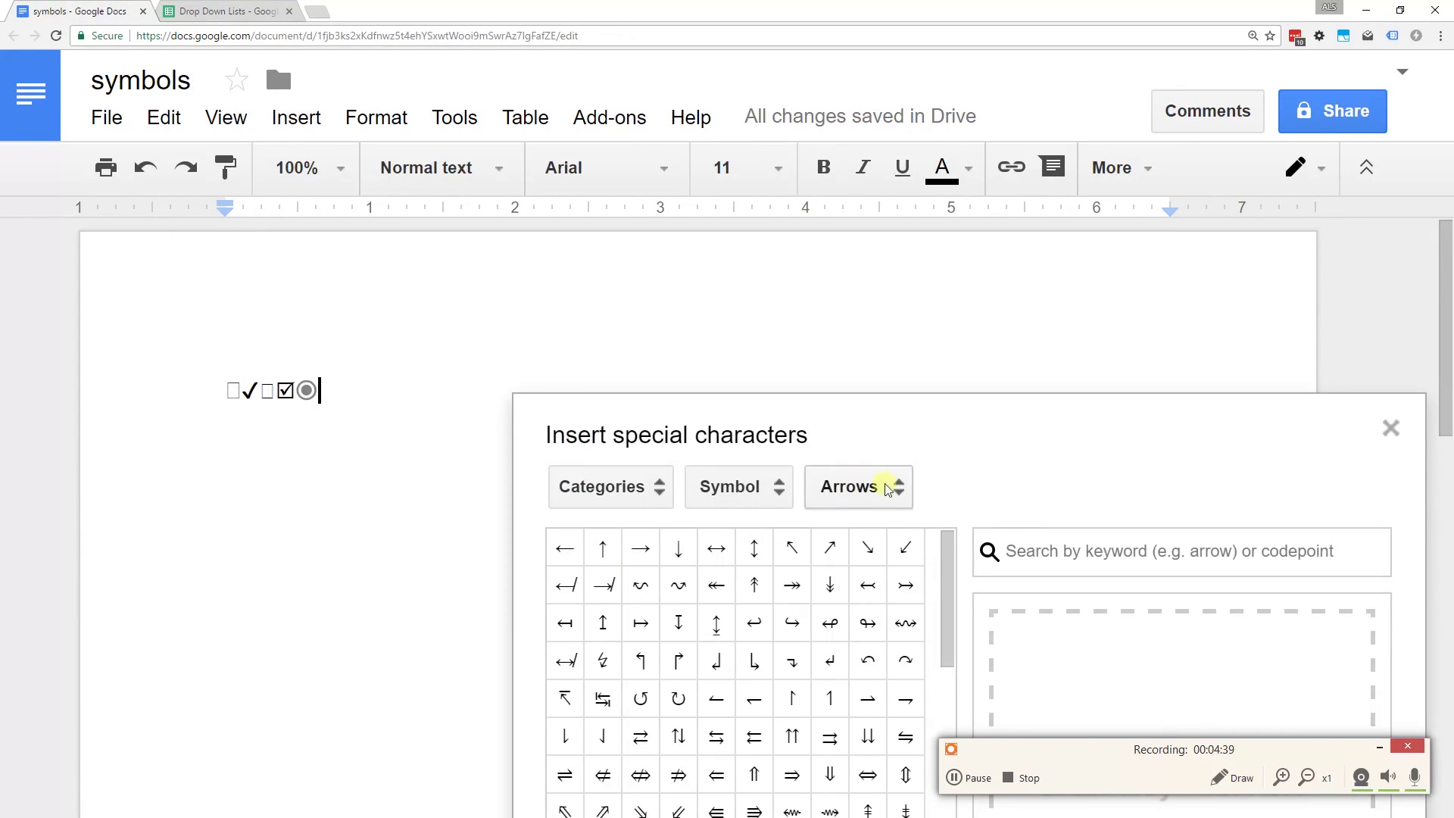
left_click_drag(1035, 443, 876, 103)
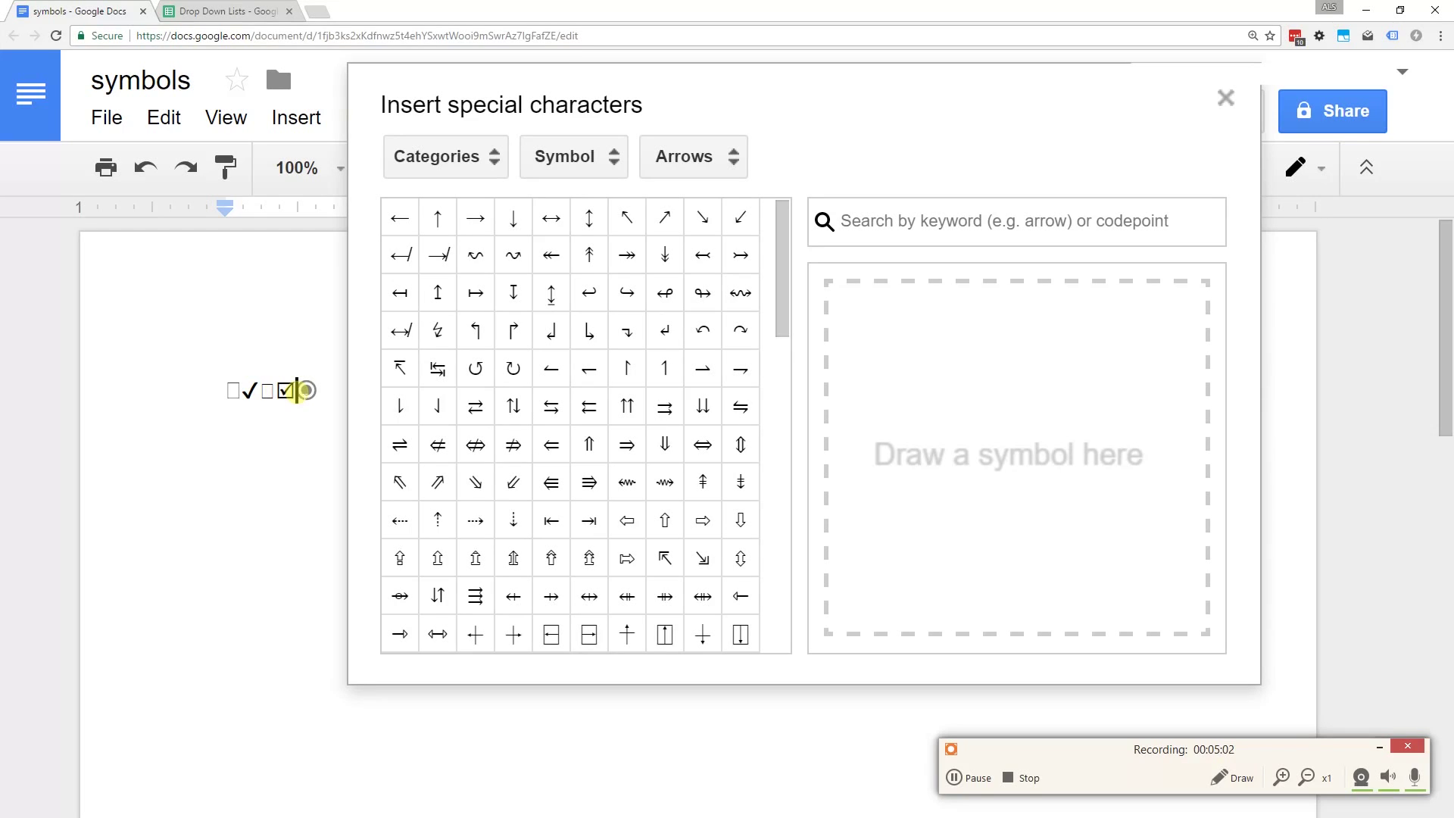
- Copy the empty box and checked box symbols □☑ from the document
double_click(285, 390)
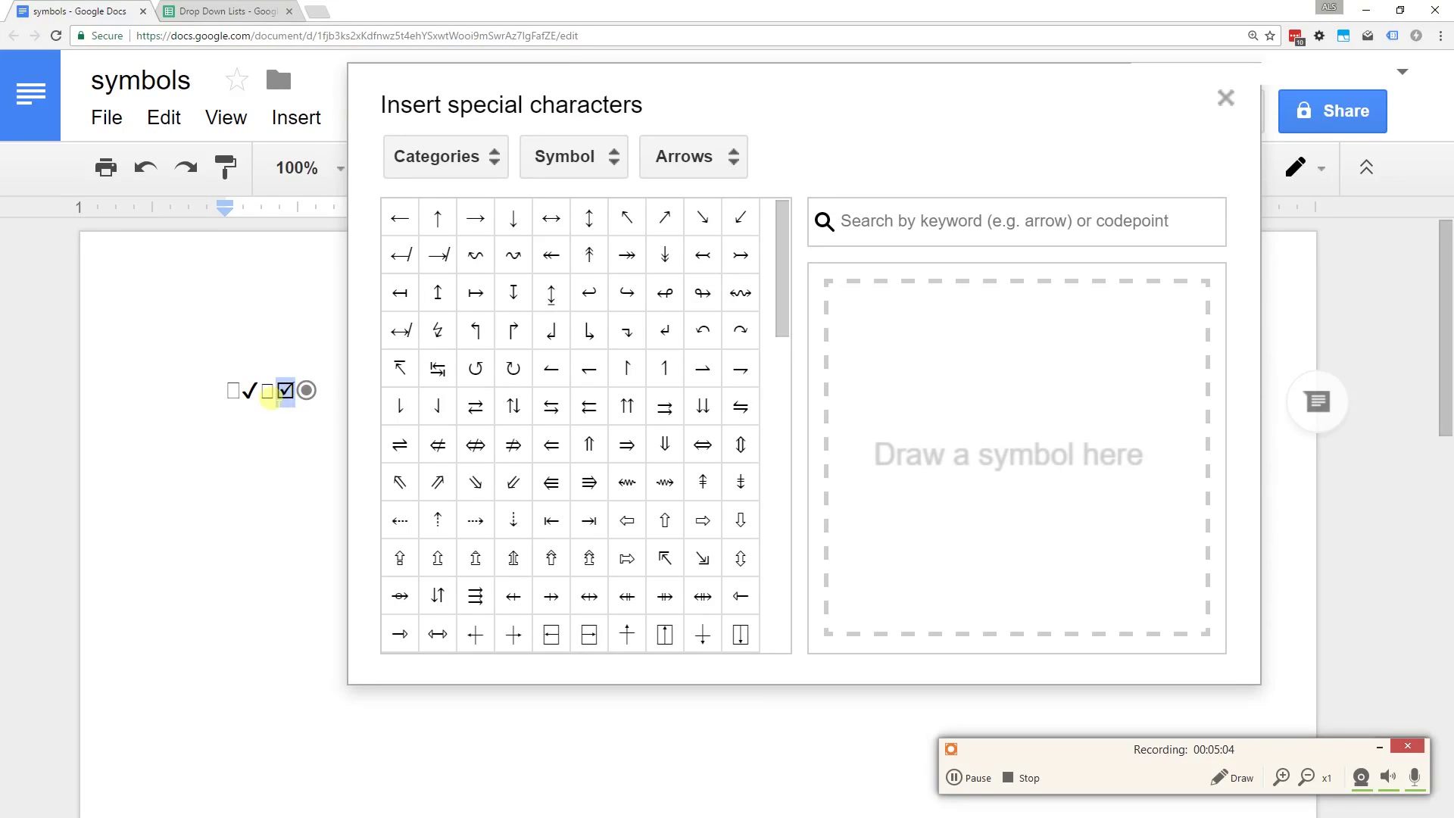
left_click_drag(293, 395, 259, 396)
right_click(292, 404)
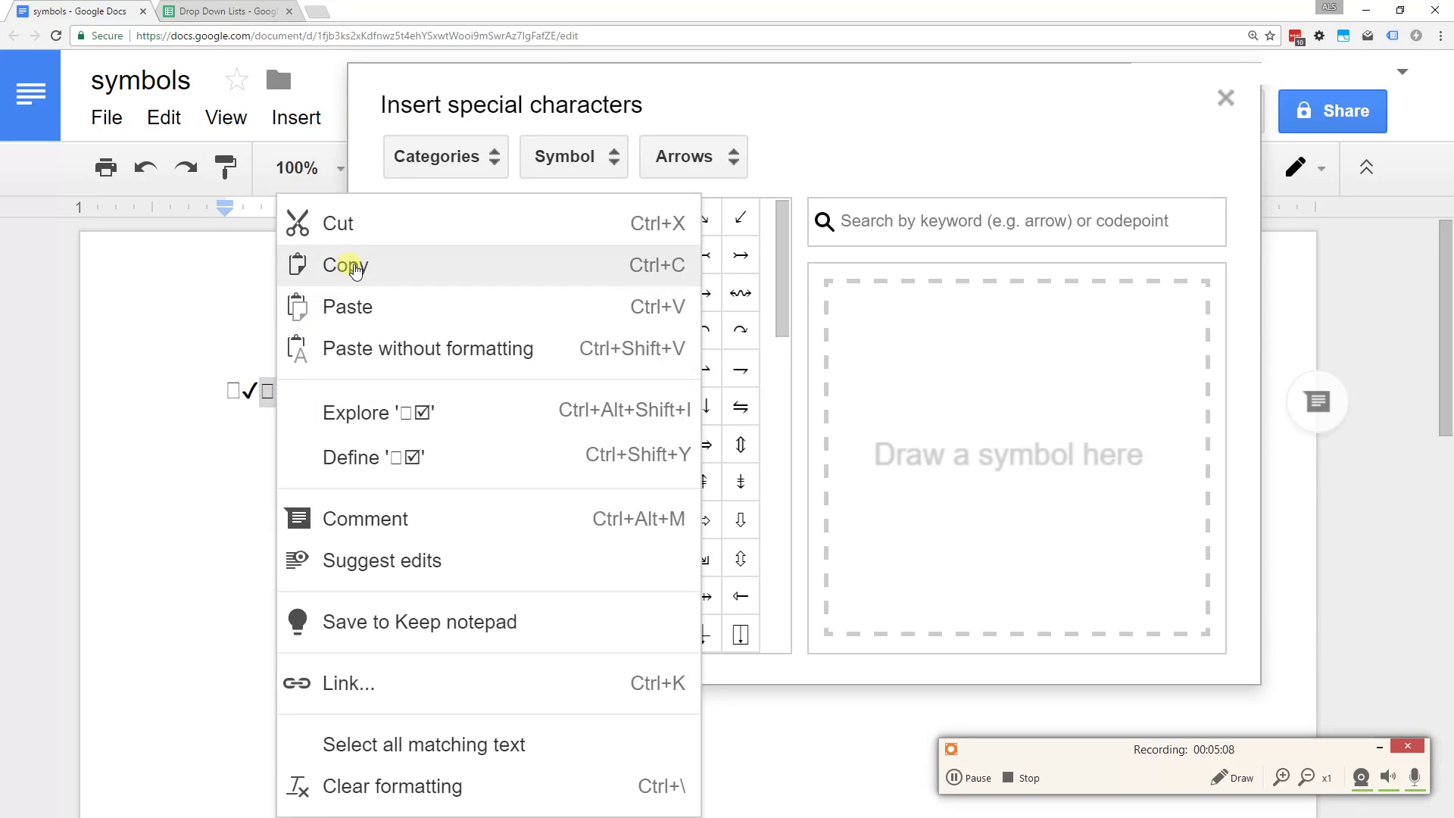
left_click(352, 269)
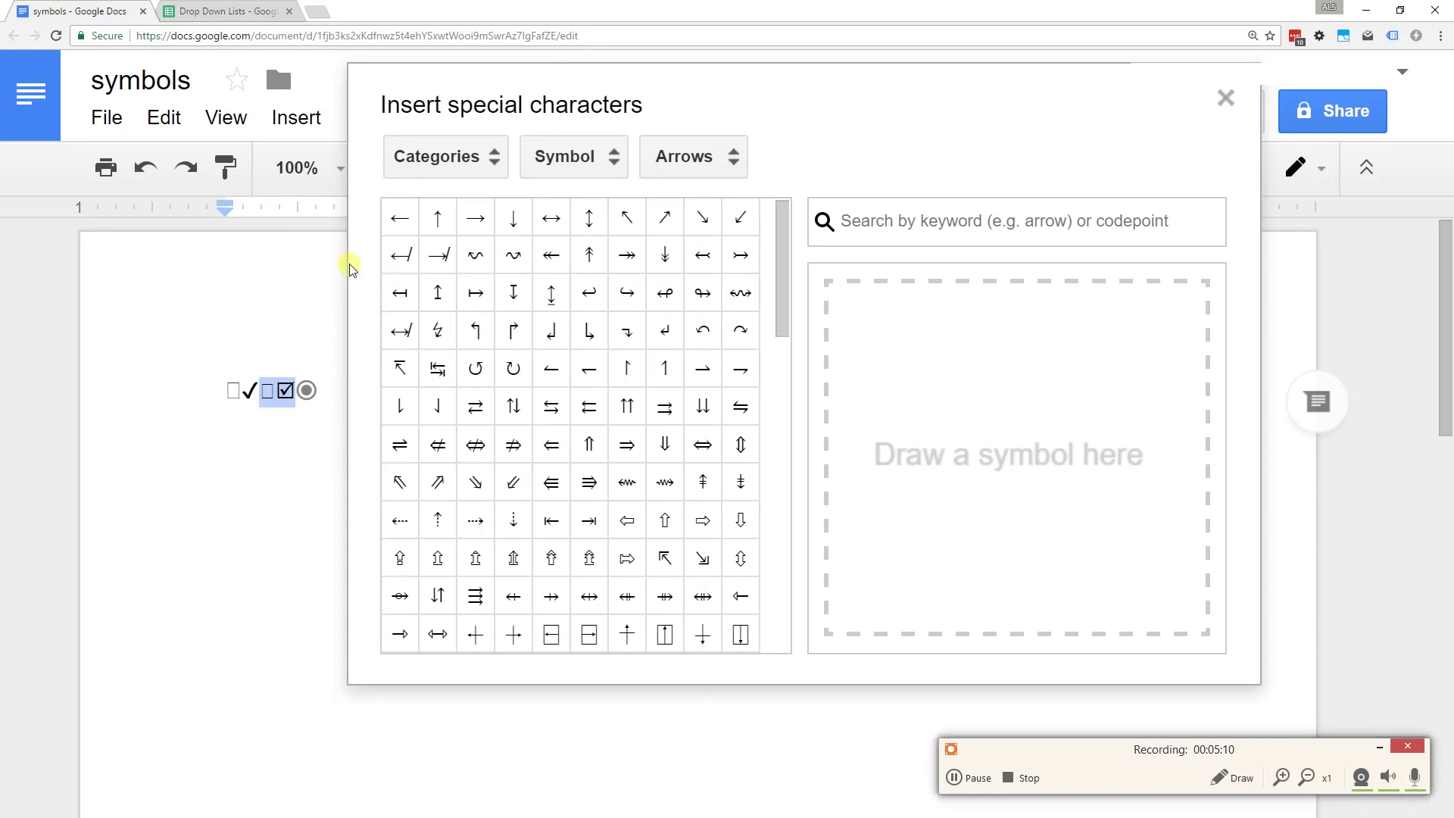
left_click(199, 20)
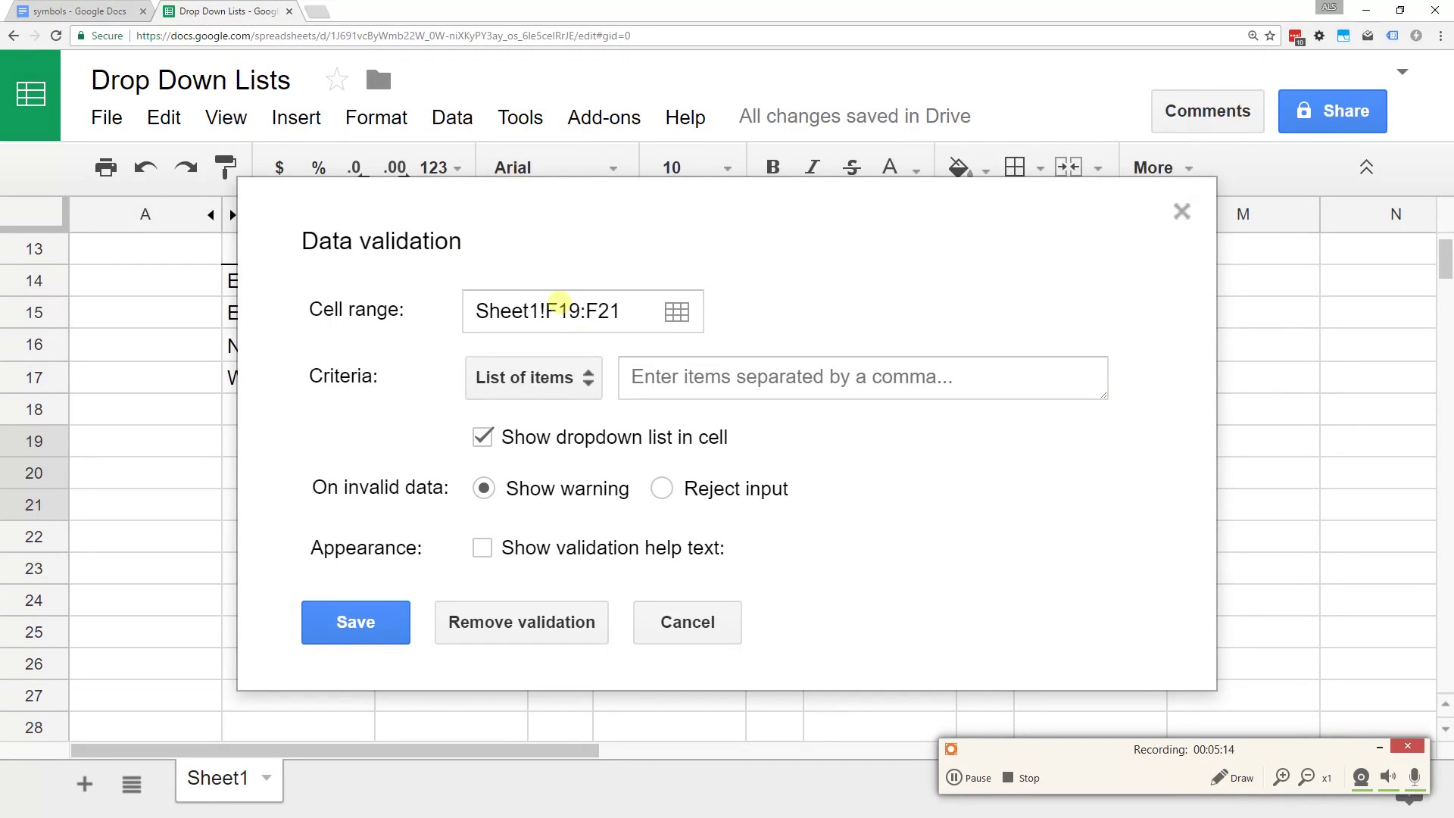
- Paste □ and ☑ as comma-separated list items for F19:F21 and save the rule
right_click(661, 378)
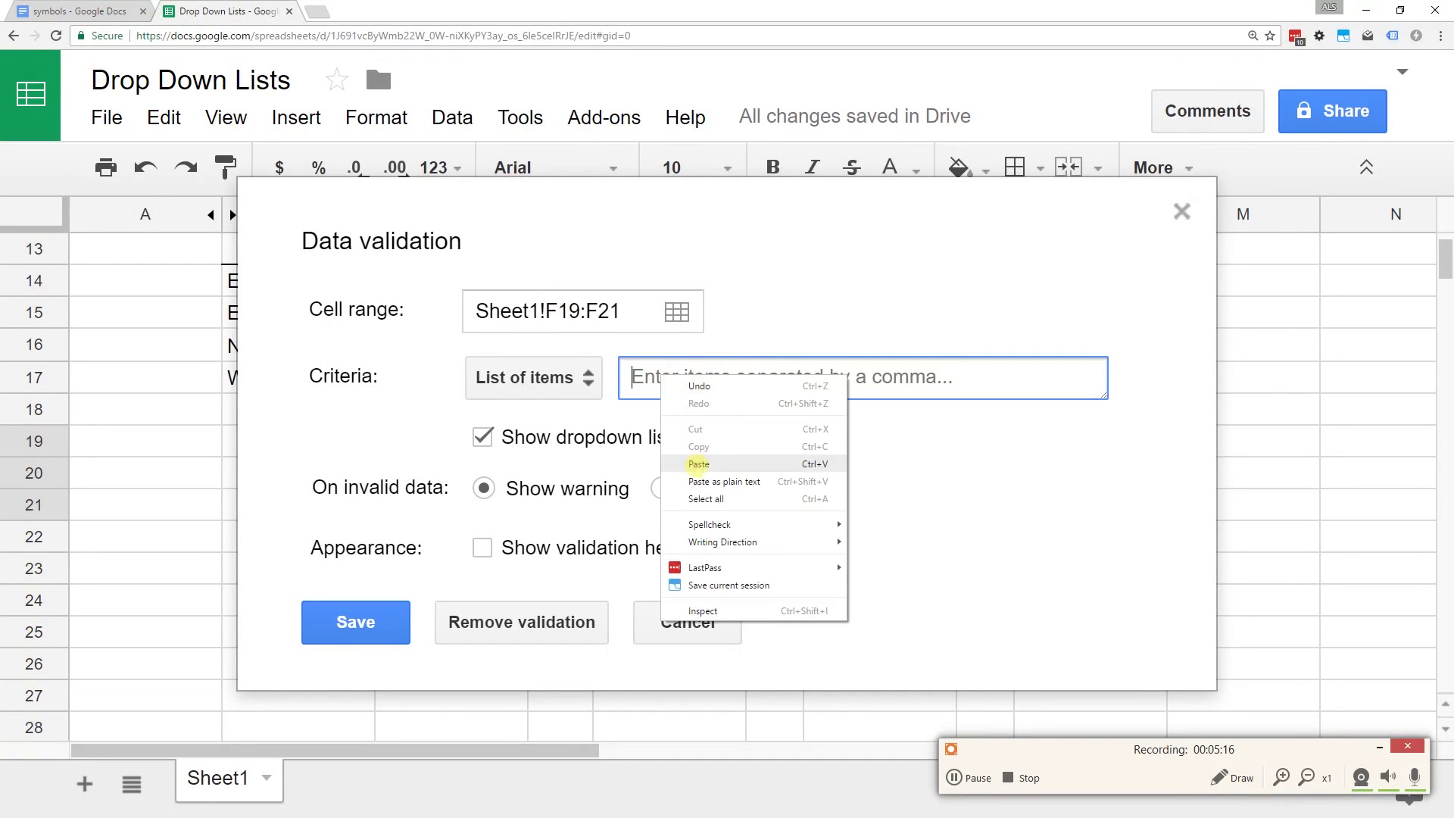
left_click(695, 464)
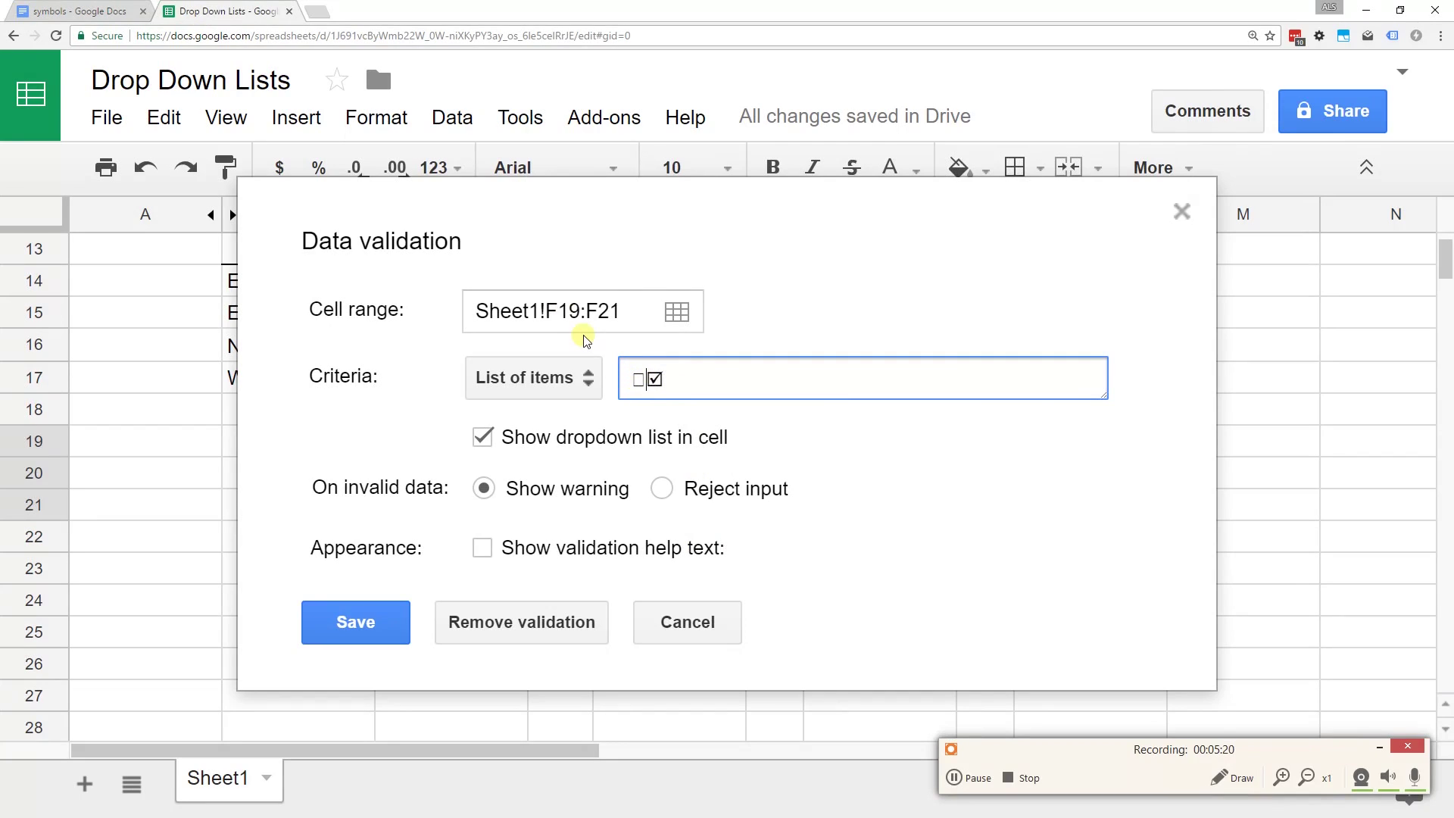
type(",")
left_click(385, 623)
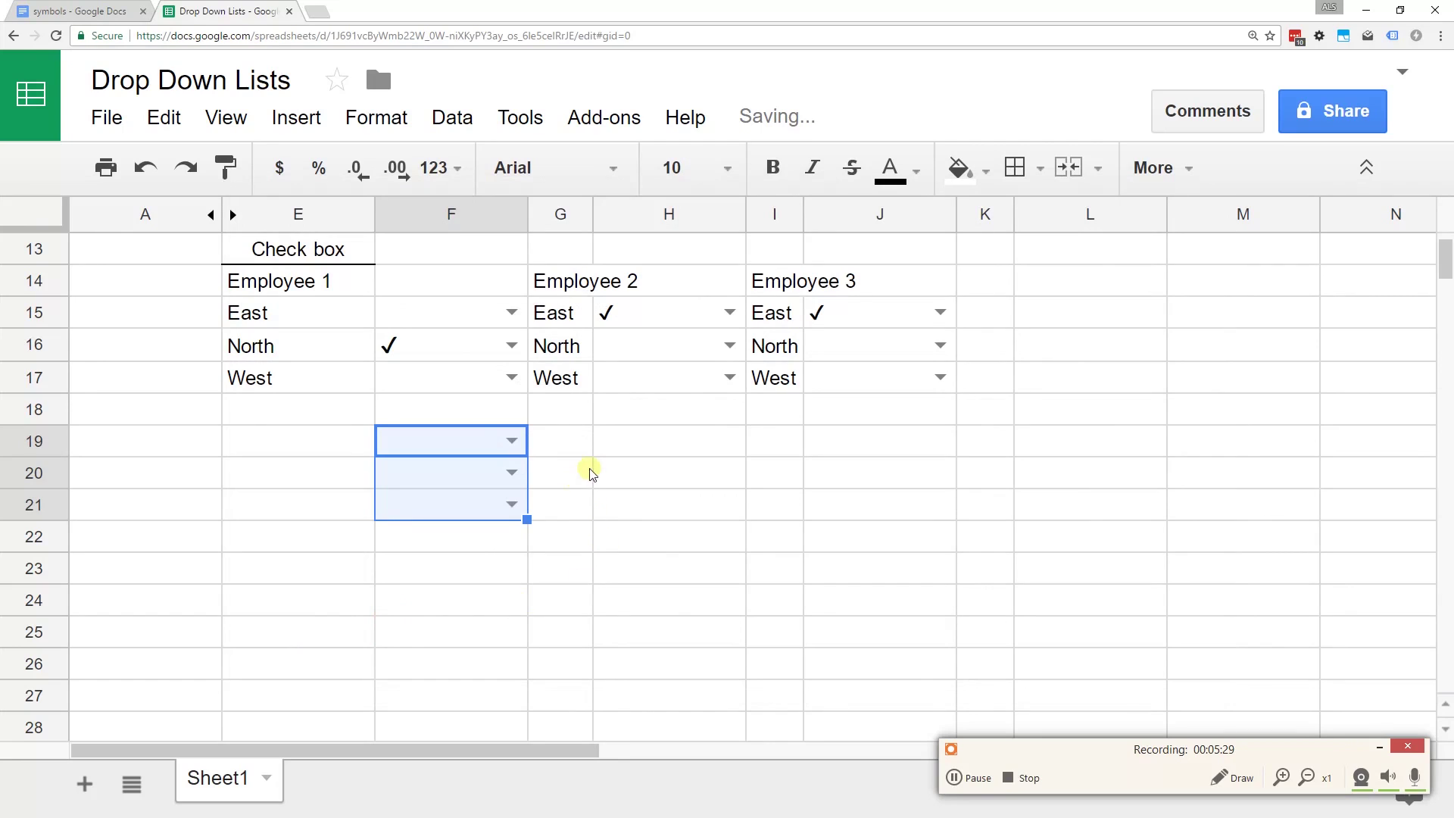
left_click(586, 471)
- Pick □ for F19 and F20 and ☑ for F21 from their drop-downs
left_click(518, 442)
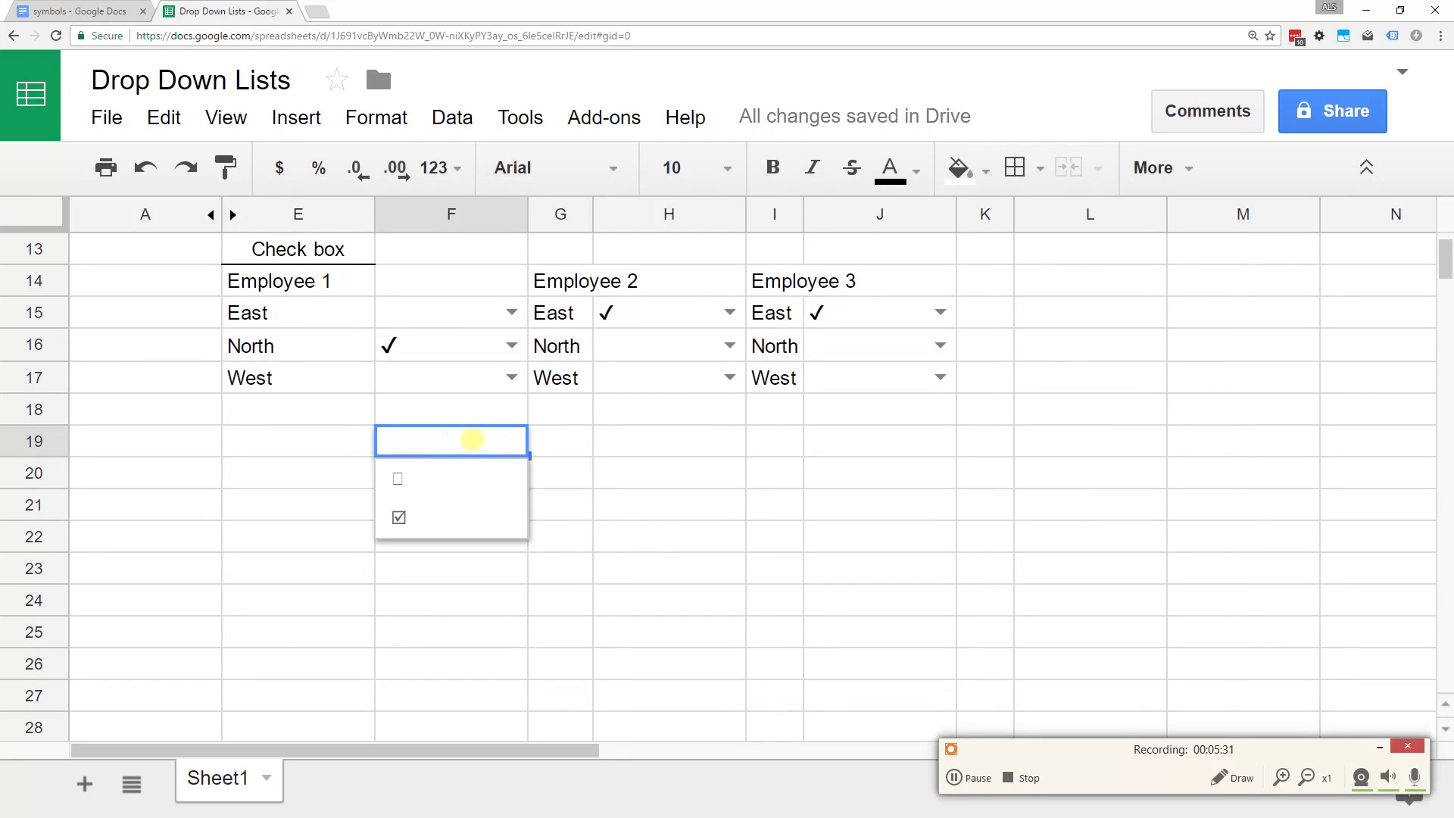
left_click(400, 480)
left_click(511, 473)
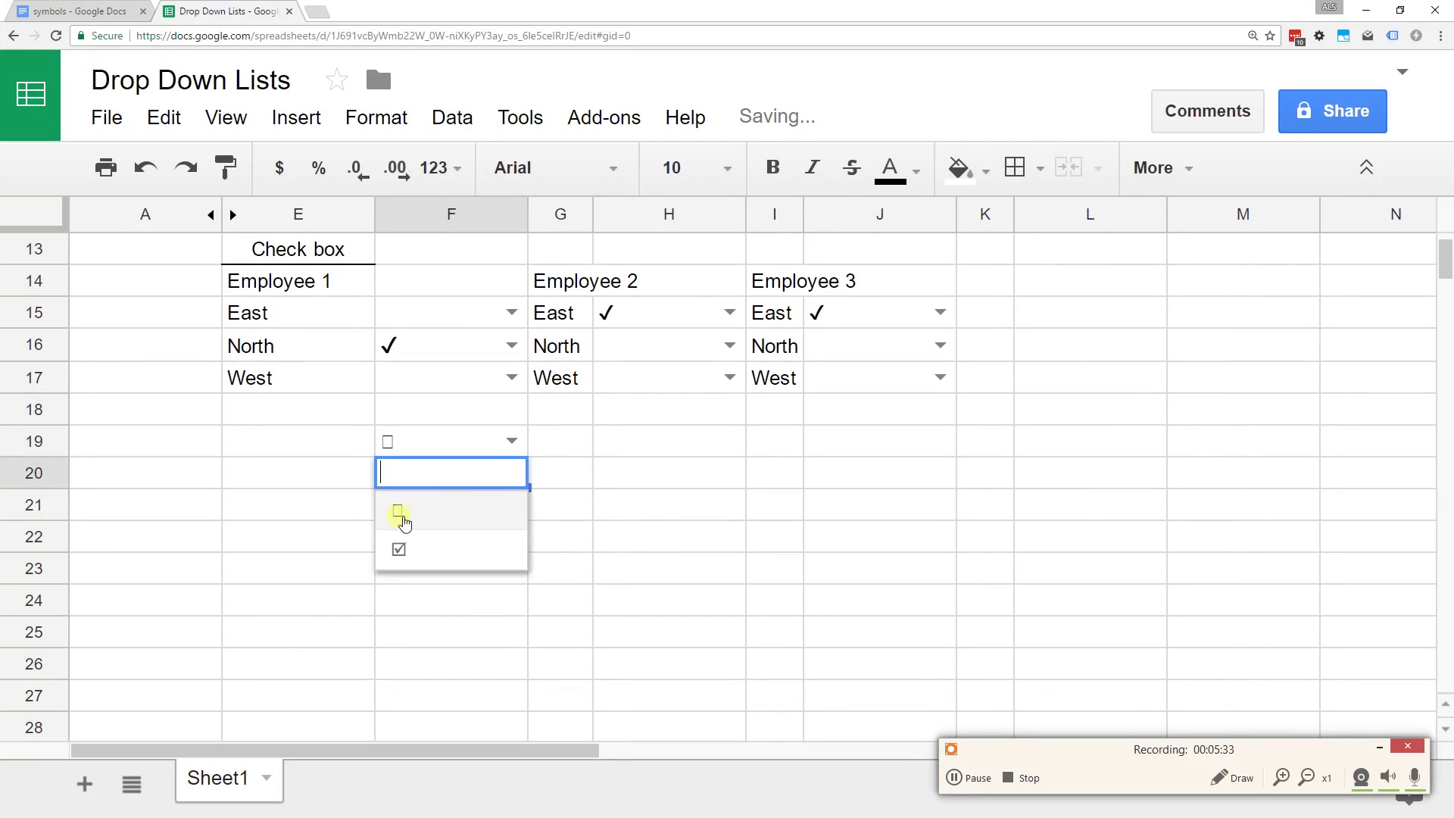
left_click(397, 508)
left_click(512, 506)
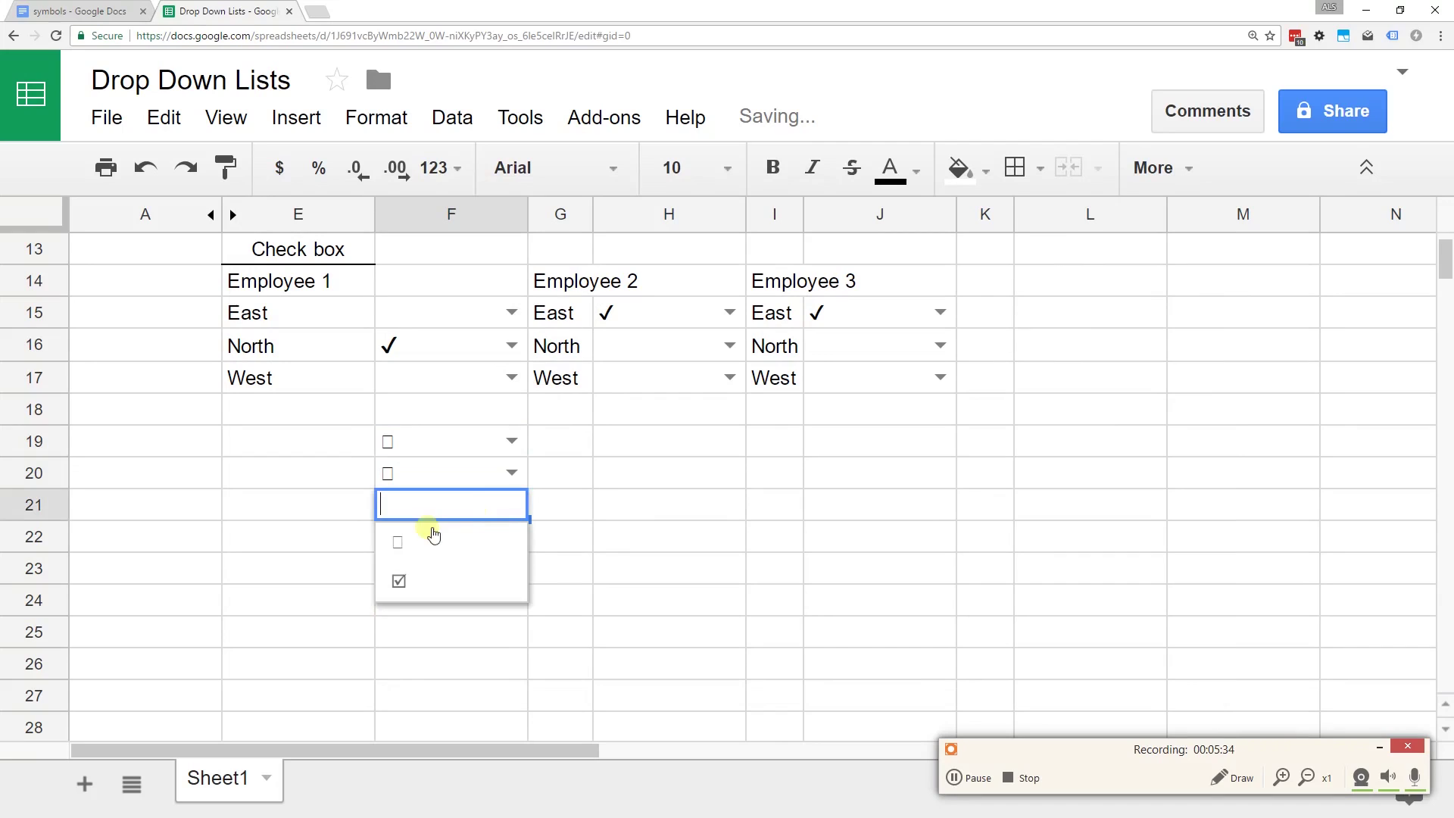
left_click(404, 581)
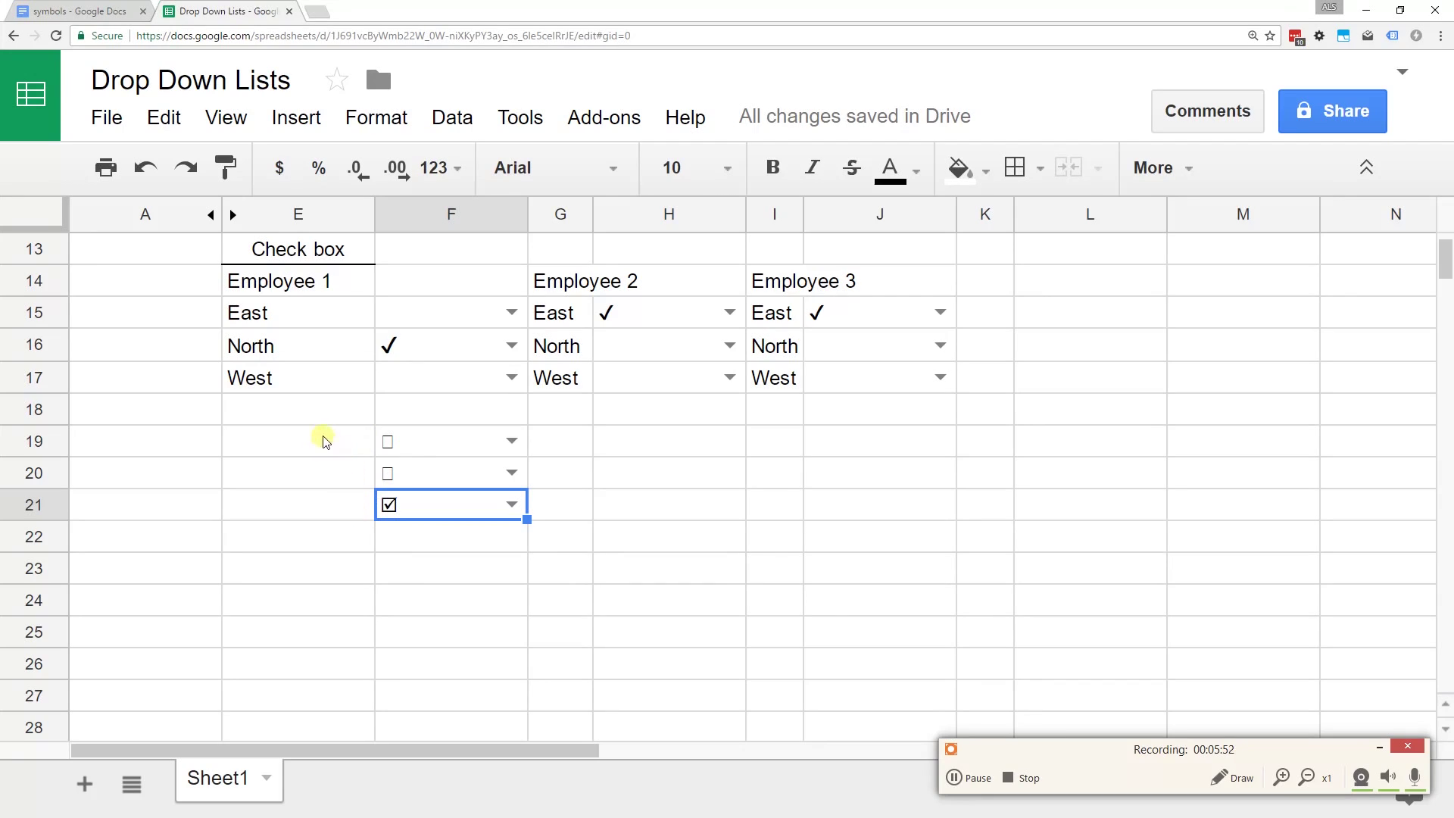
left_click_drag(296, 317, 303, 378)
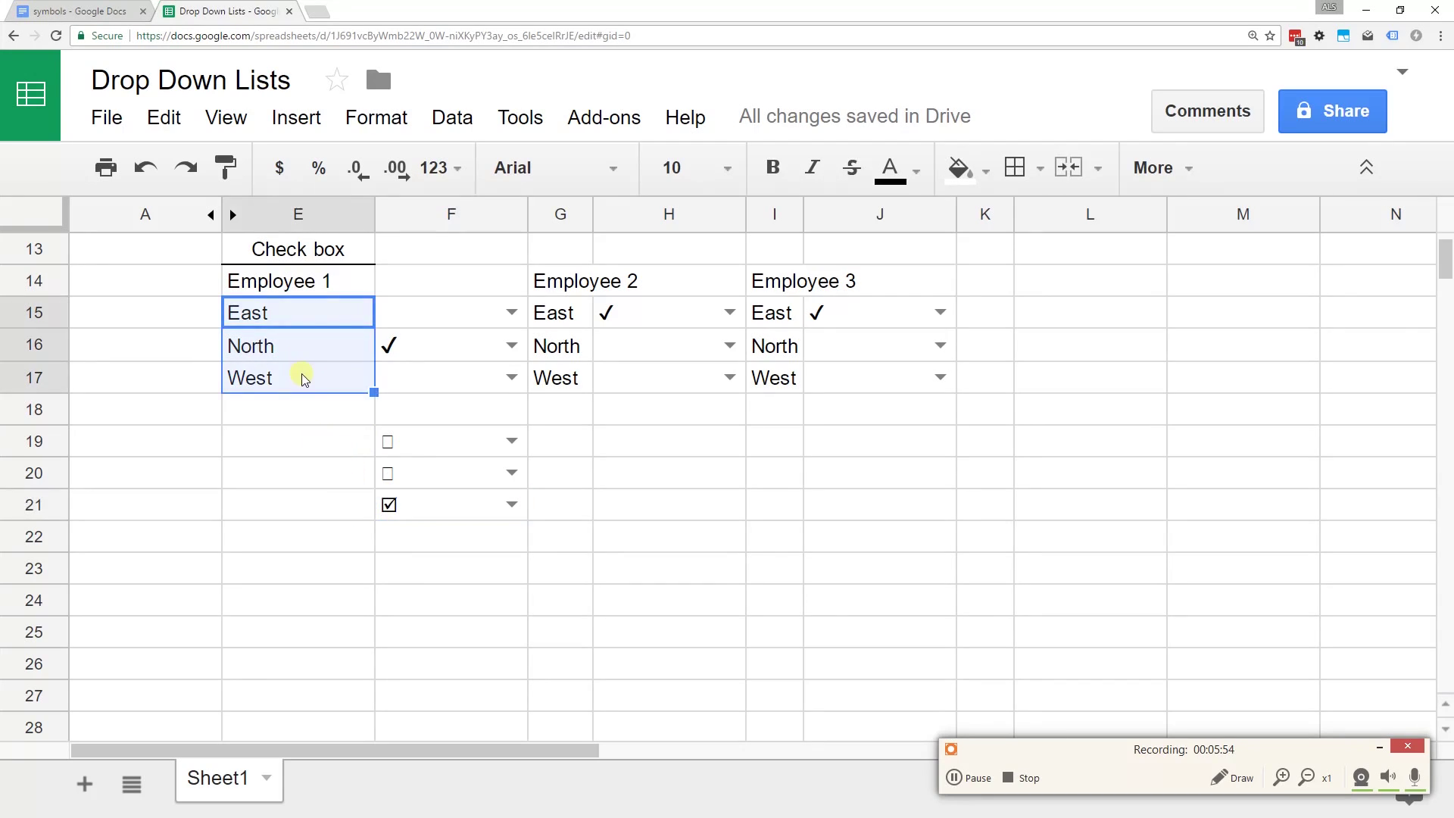
- Copy the East, North and West labels from E15:E17 into E19:E21
key("ctrl+c")
key("Down")
key("Down")
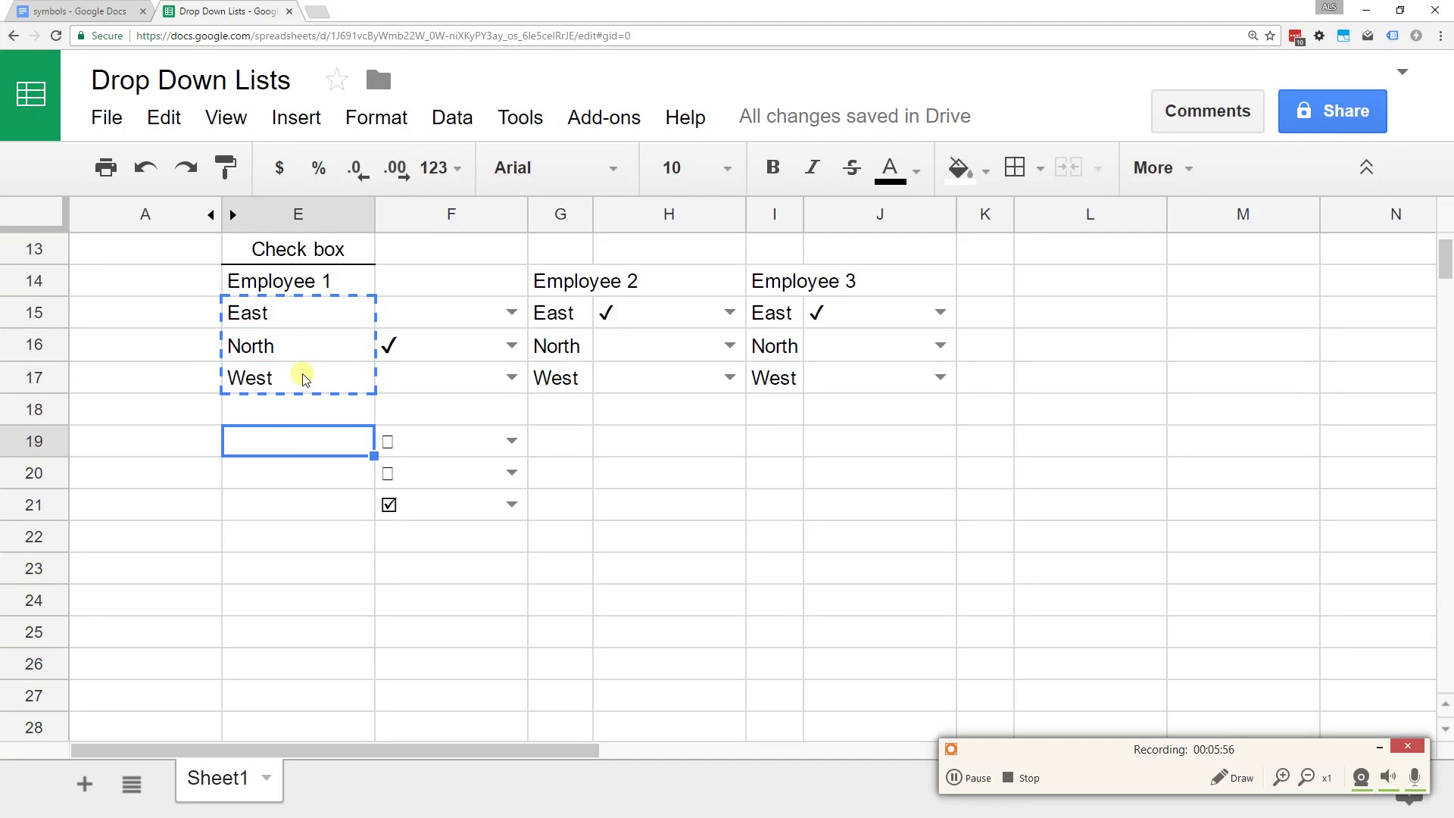
key("ctrl+v")
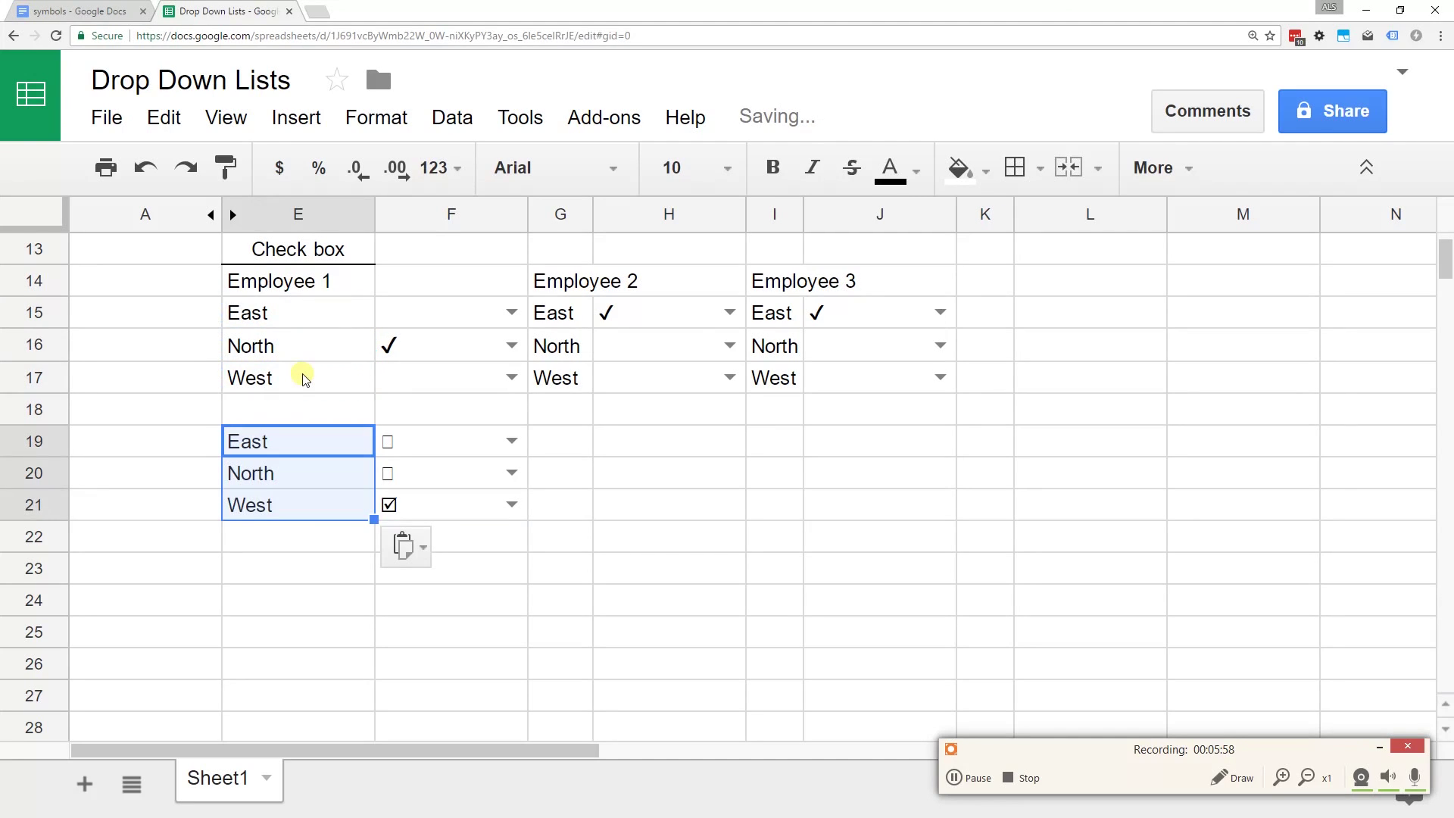
key("Right")
key("Down")
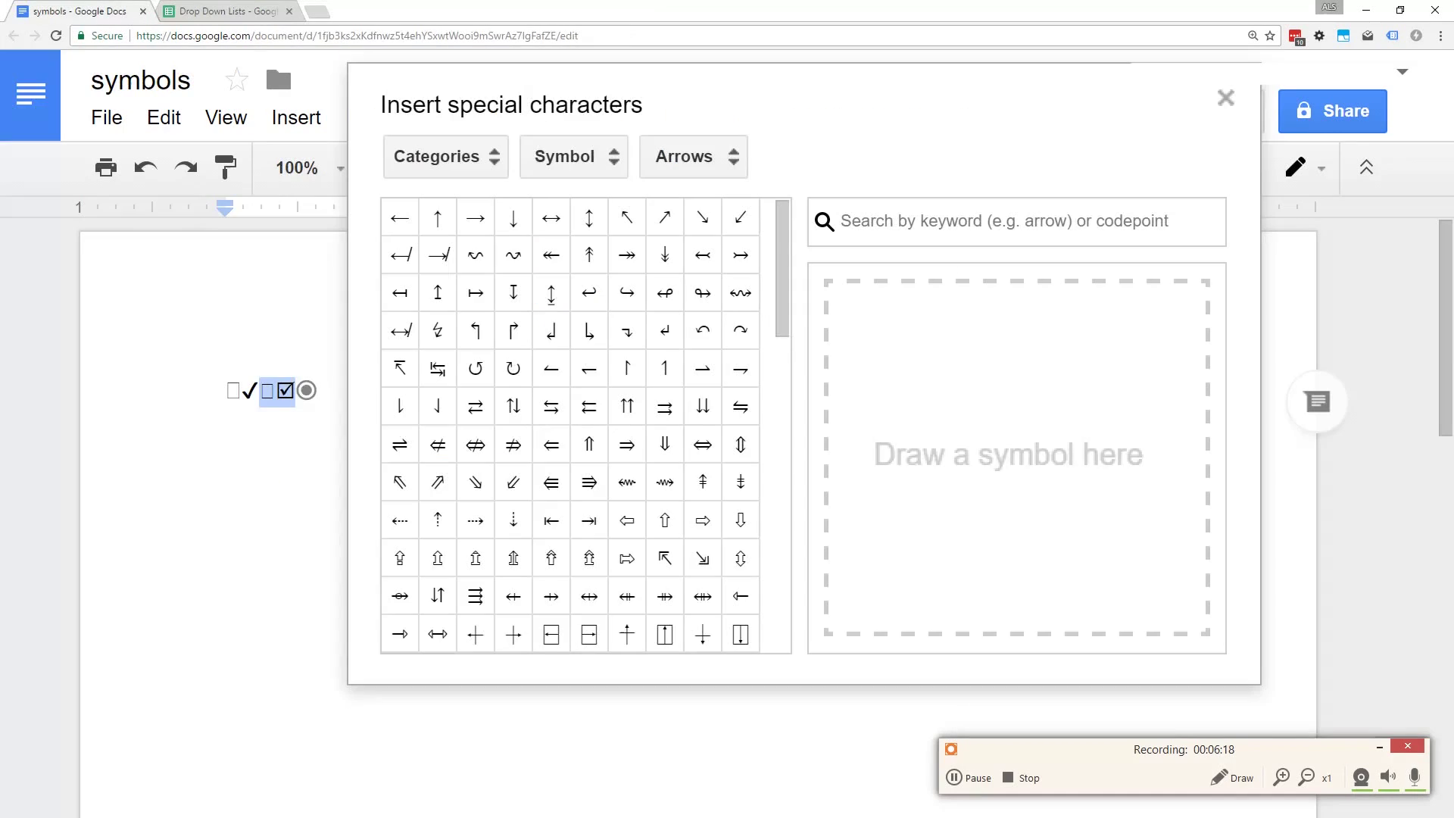
- Insert another radio-circle symbol into the symbols document from the special characters search
key("ctrl+shift+Tab")
double_click(306, 389)
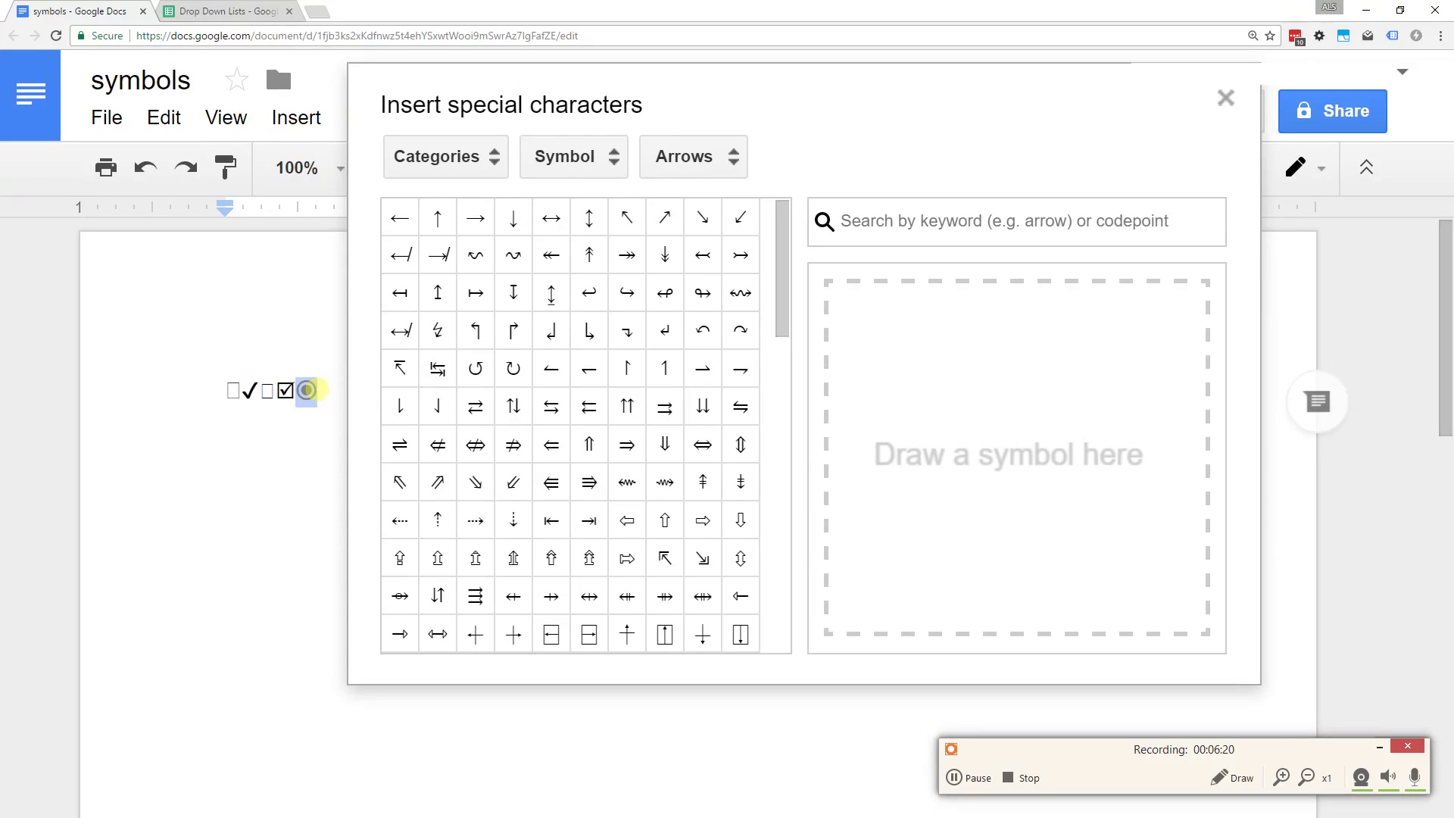
left_click(307, 390)
left_click(919, 221)
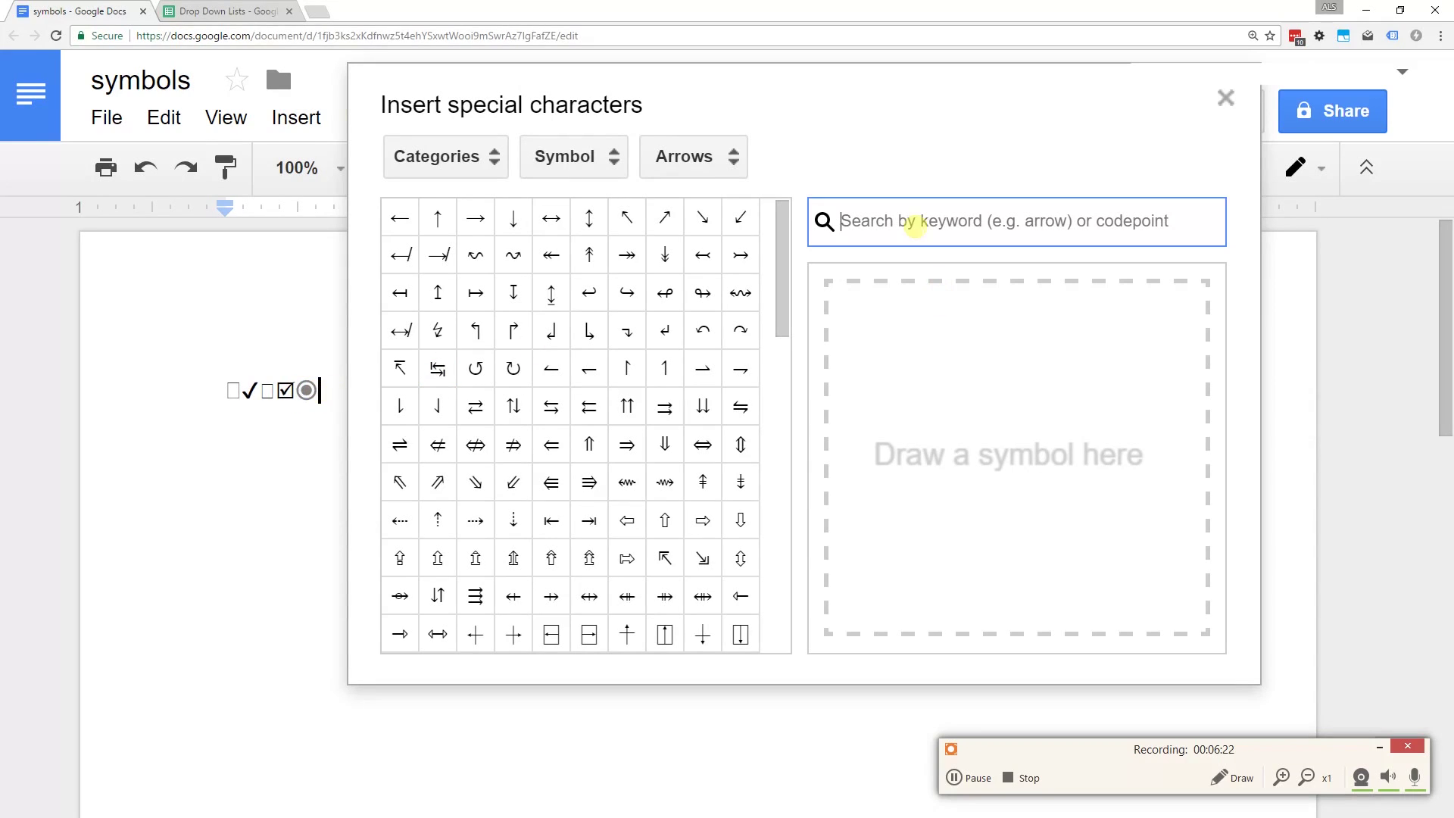
type("radio")
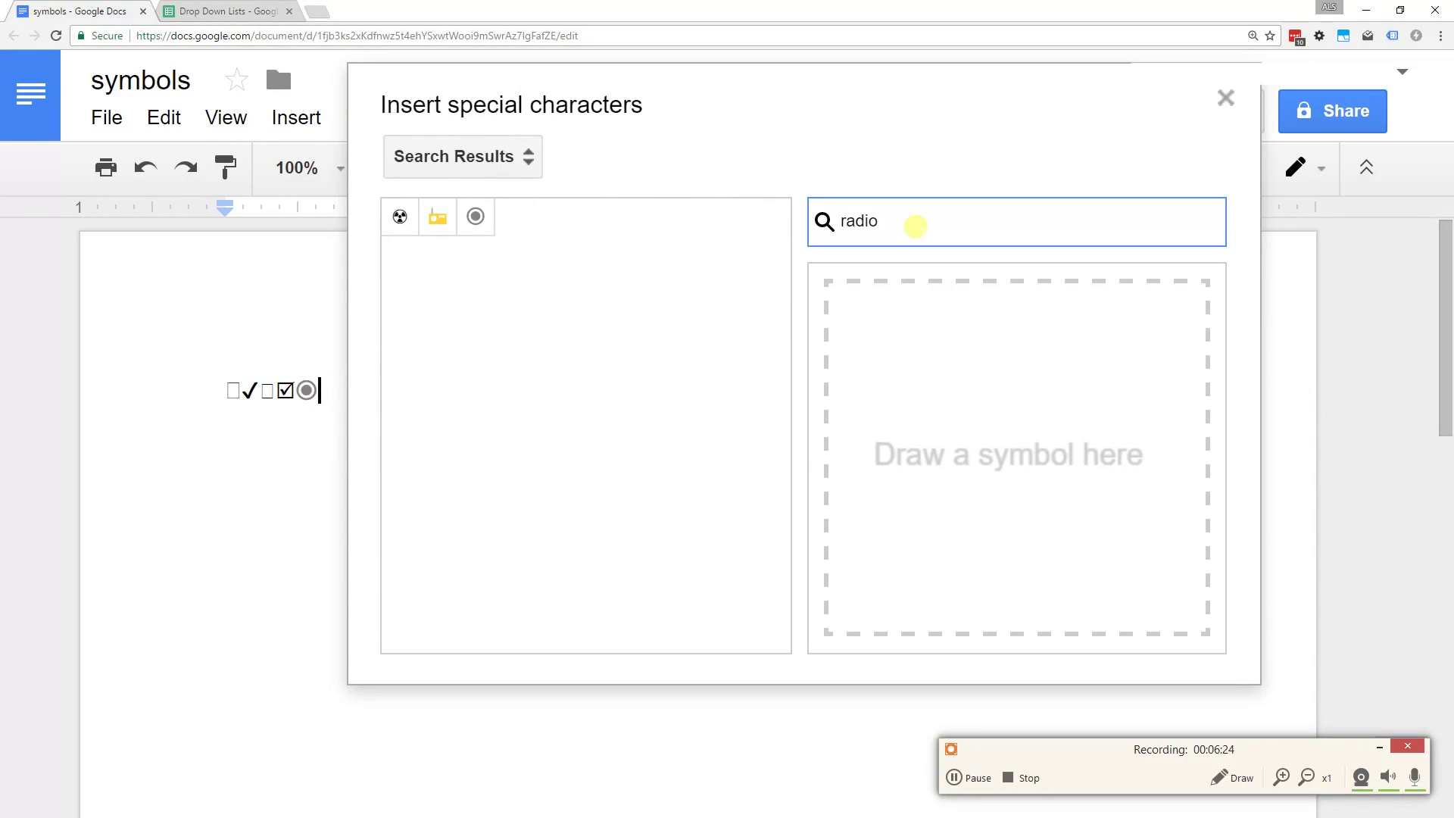
mouse_move(437, 218)
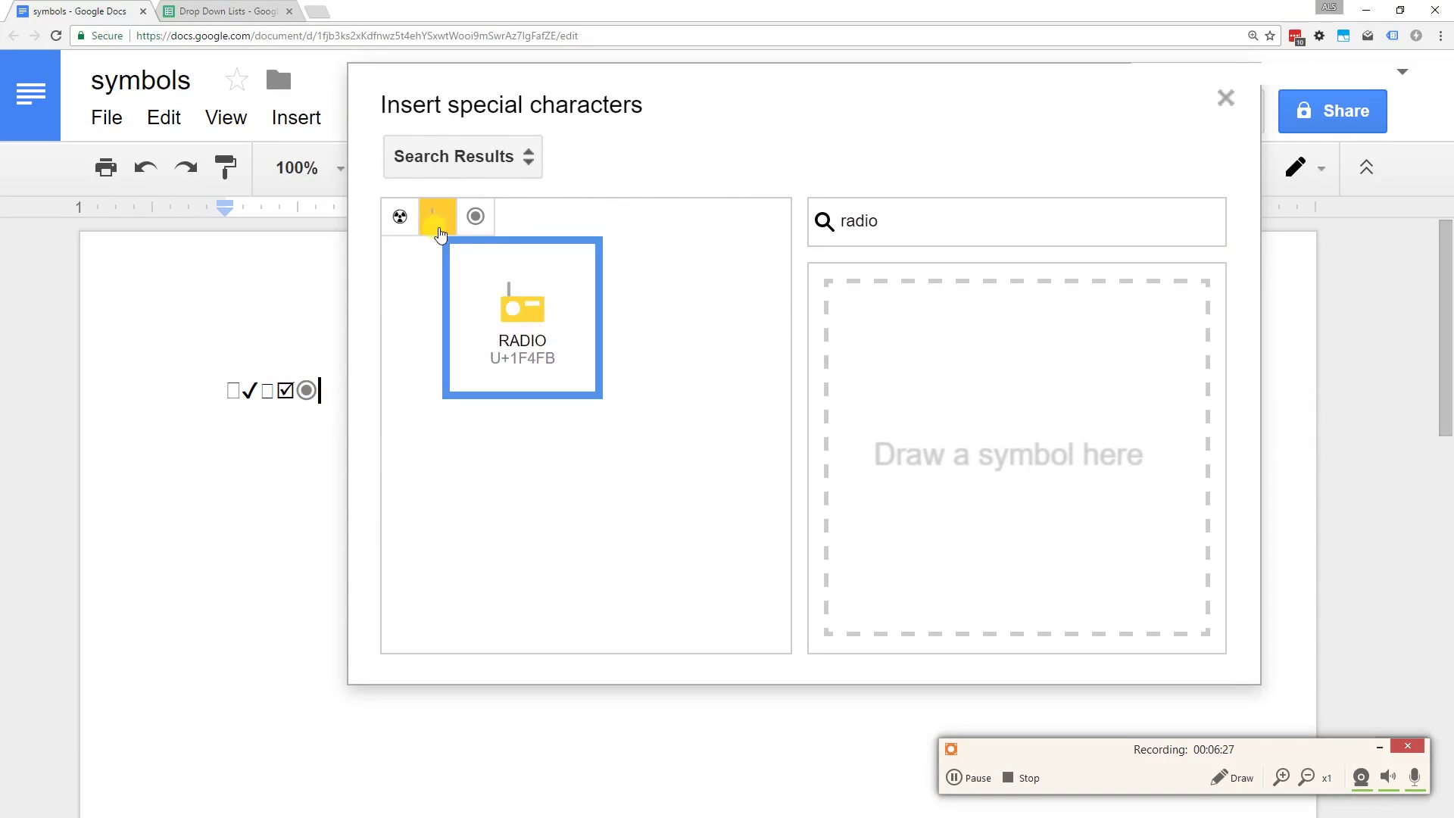
left_click(477, 218)
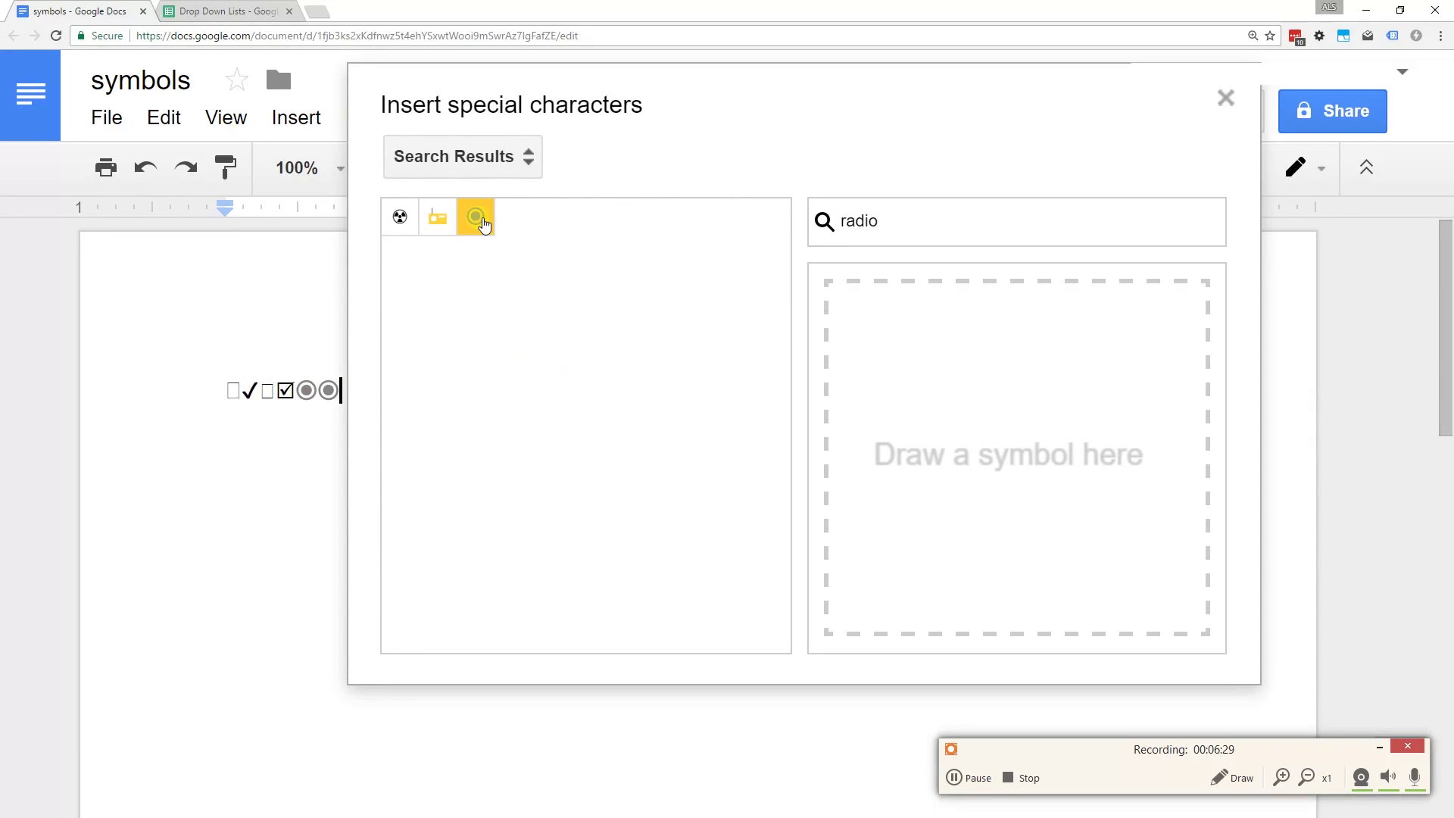
- Clear the radio search, insert a large circle symbol, and close the character picker
left_click(886, 223)
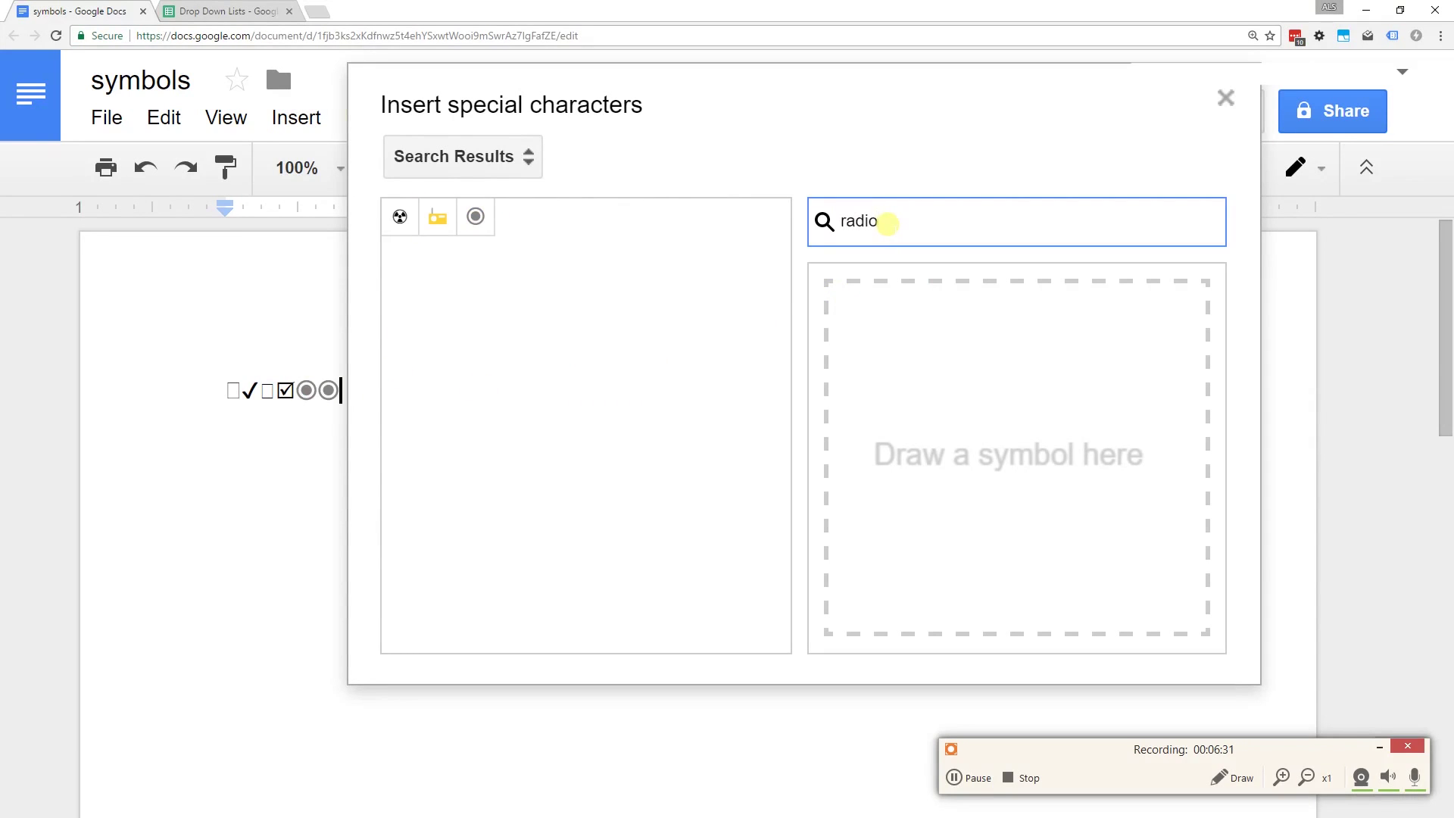
key("BackSpace")
key("BackSpace")
key("BackSpace")
key("BackSpace")
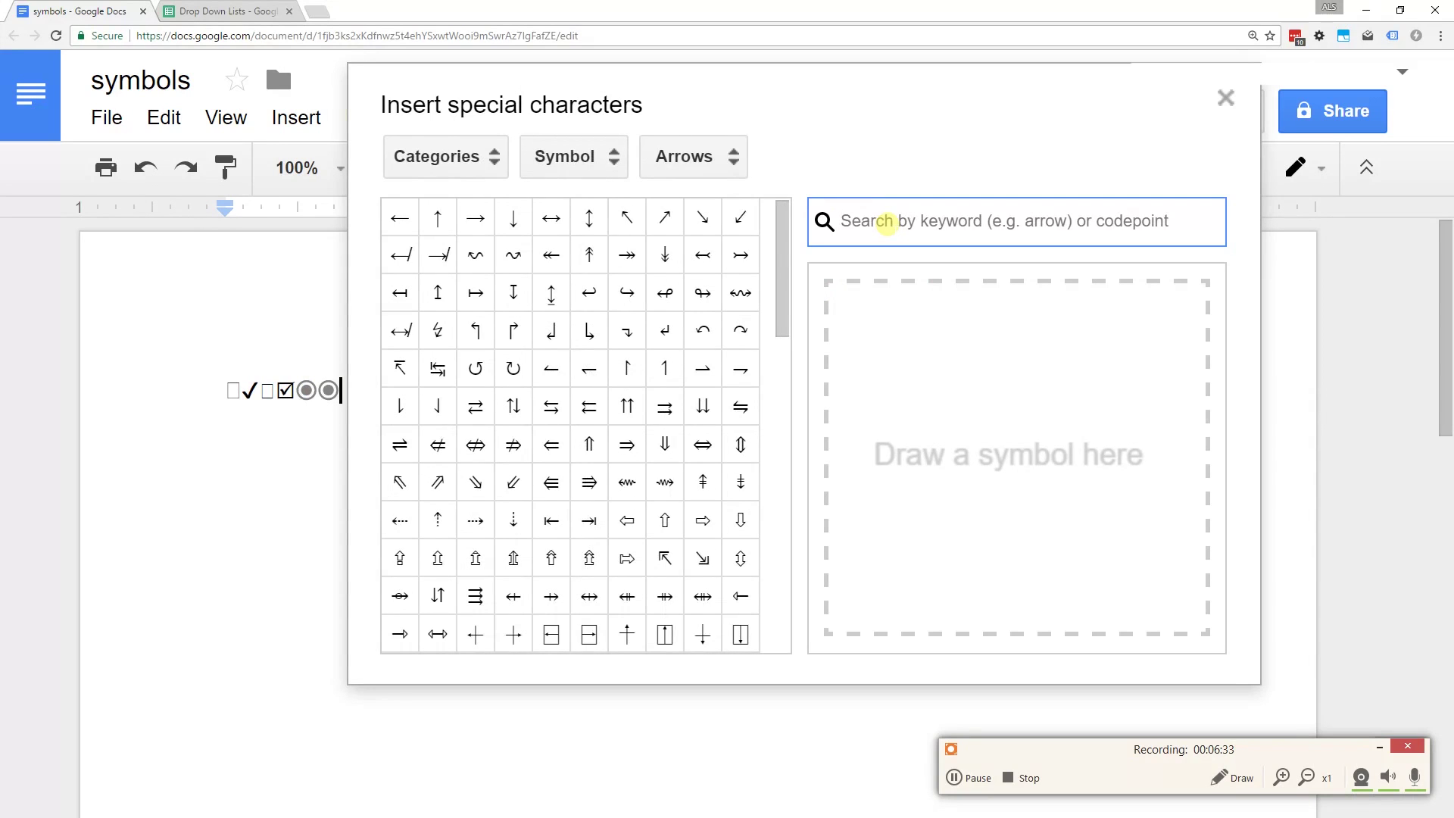
type("circle")
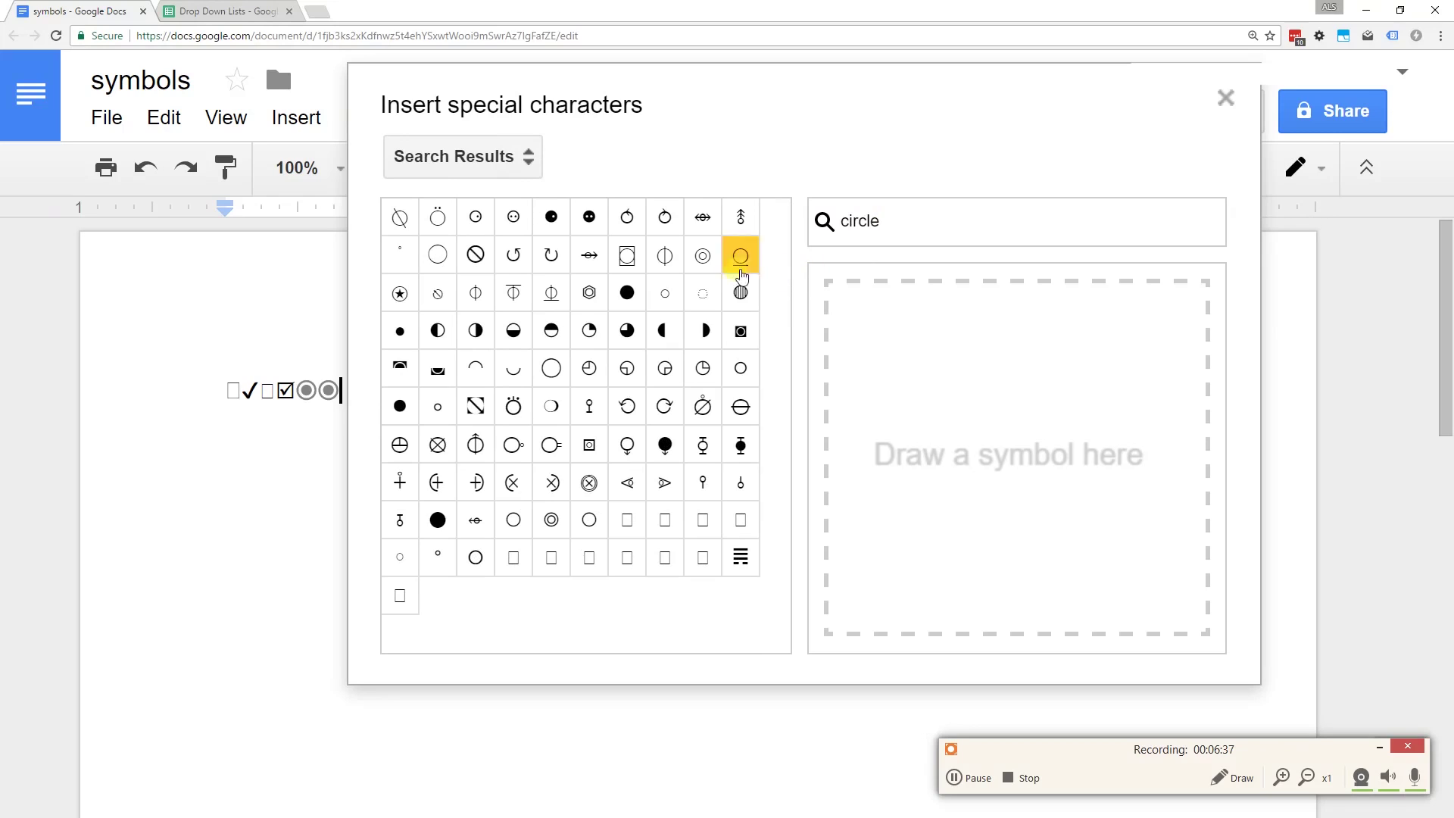
mouse_move(550, 368)
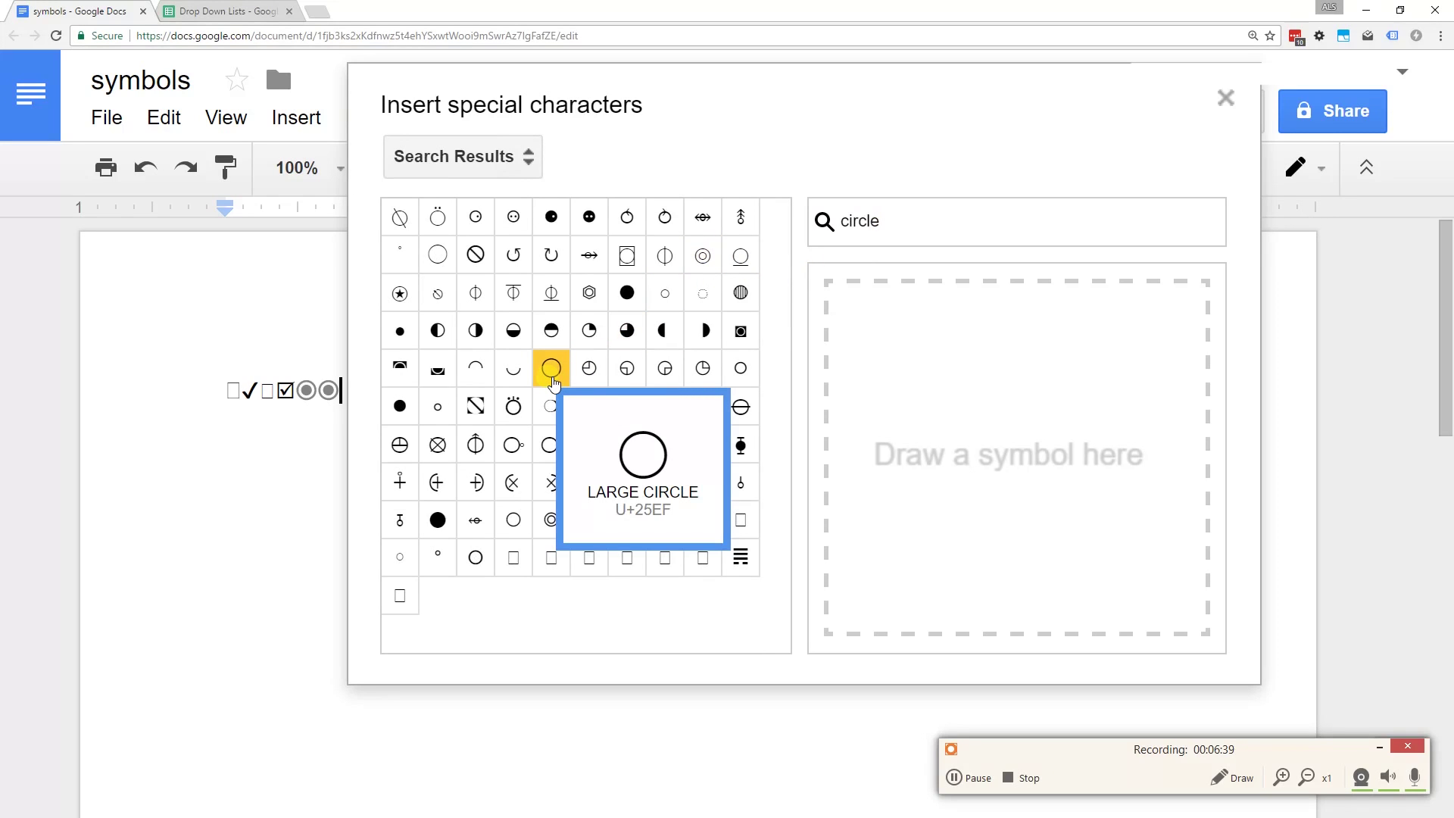
left_click(473, 555)
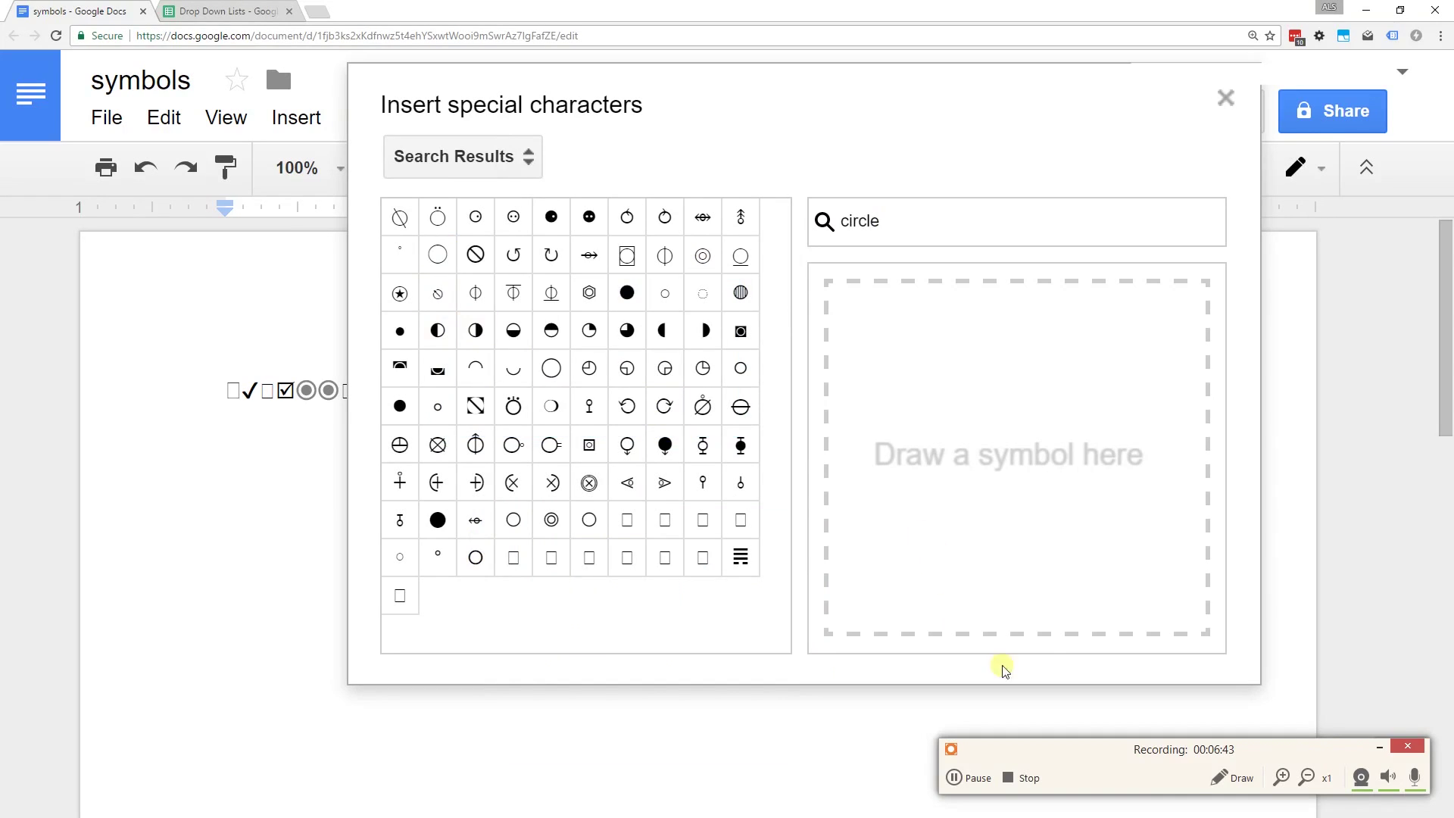
left_click(1225, 99)
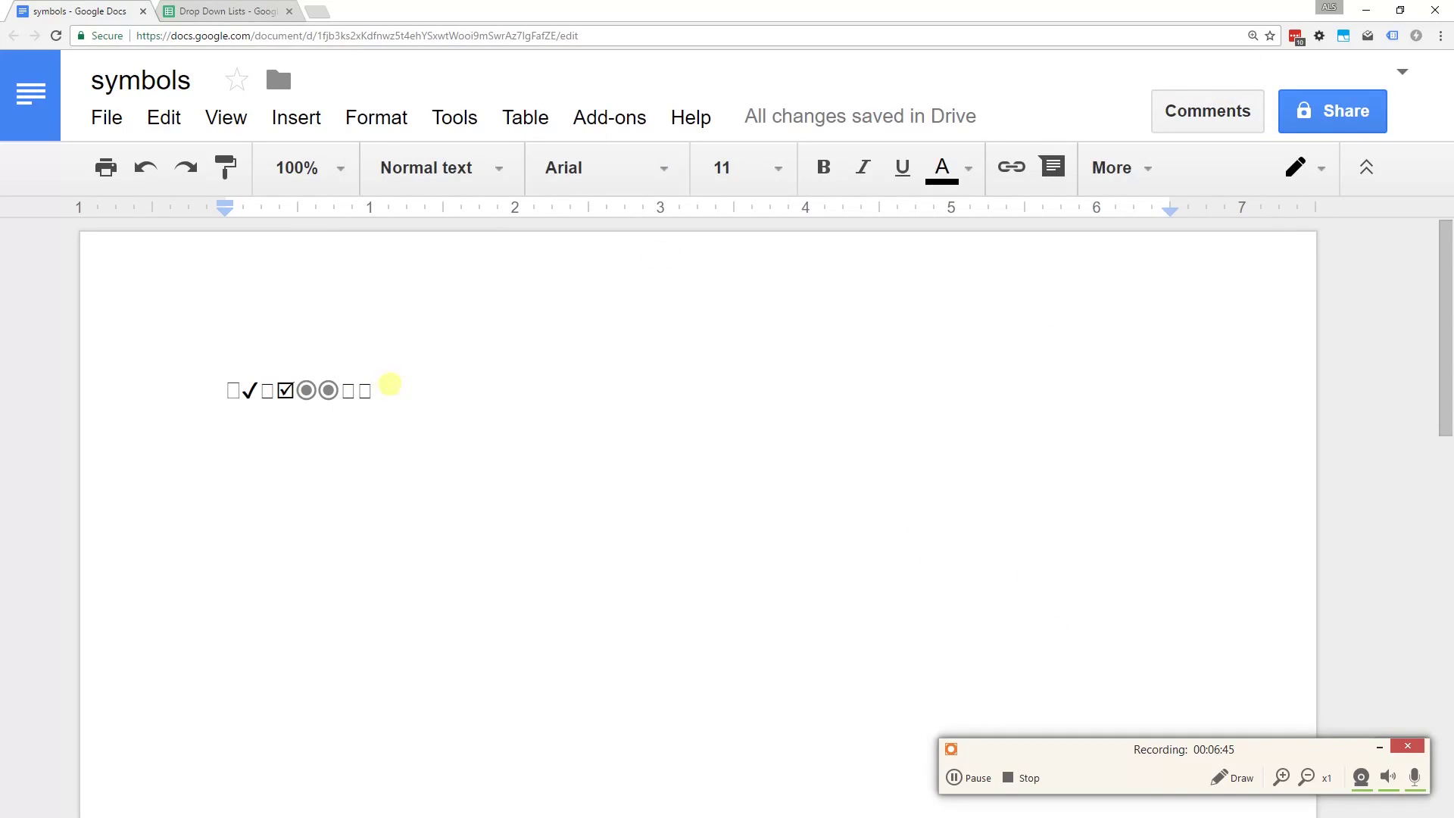
- Insert an empty circle from Special characters, select it, and return to Drop Down Lists
left_click(294, 119)
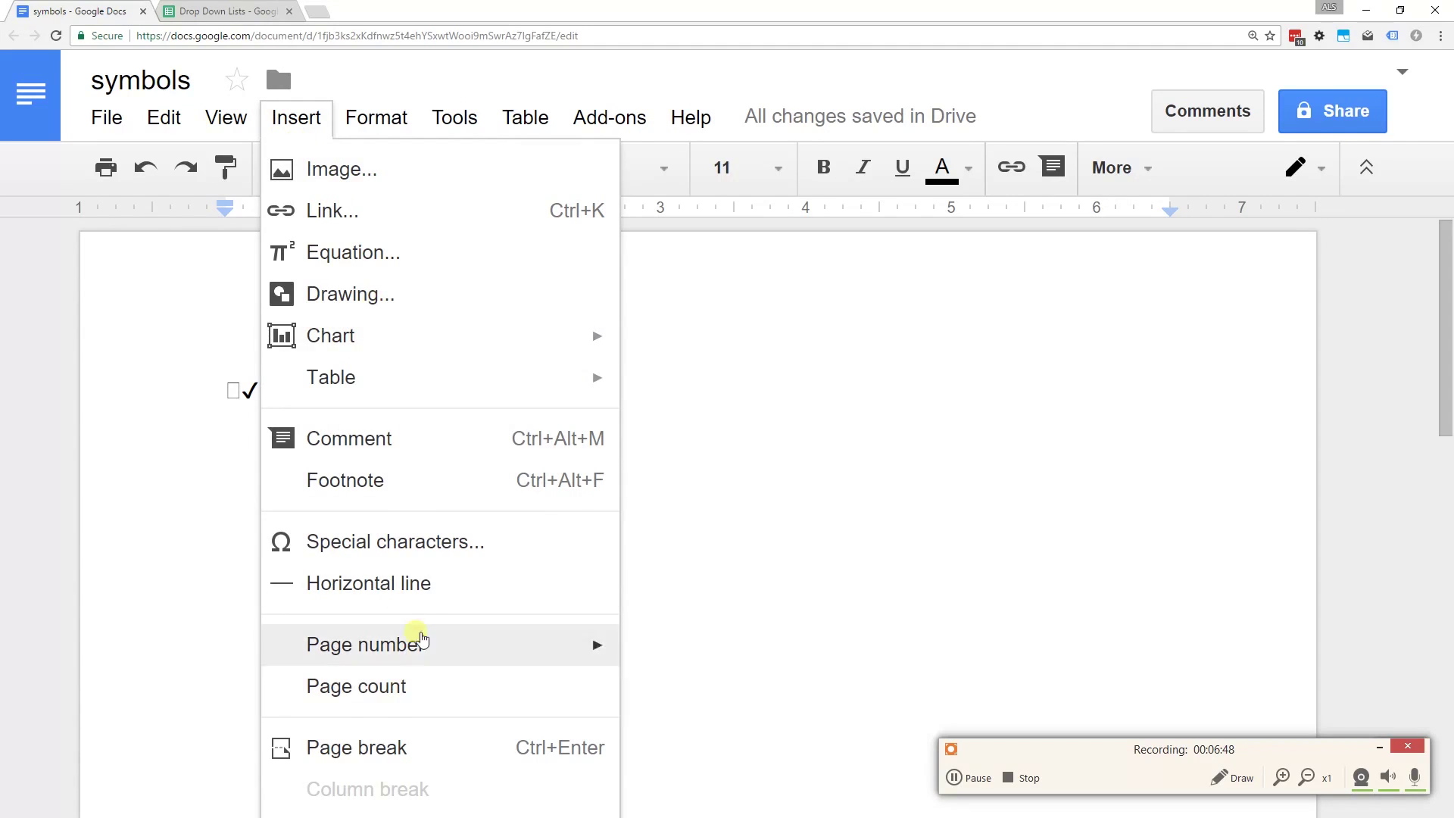
left_click(443, 543)
left_click(968, 224)
type("c")
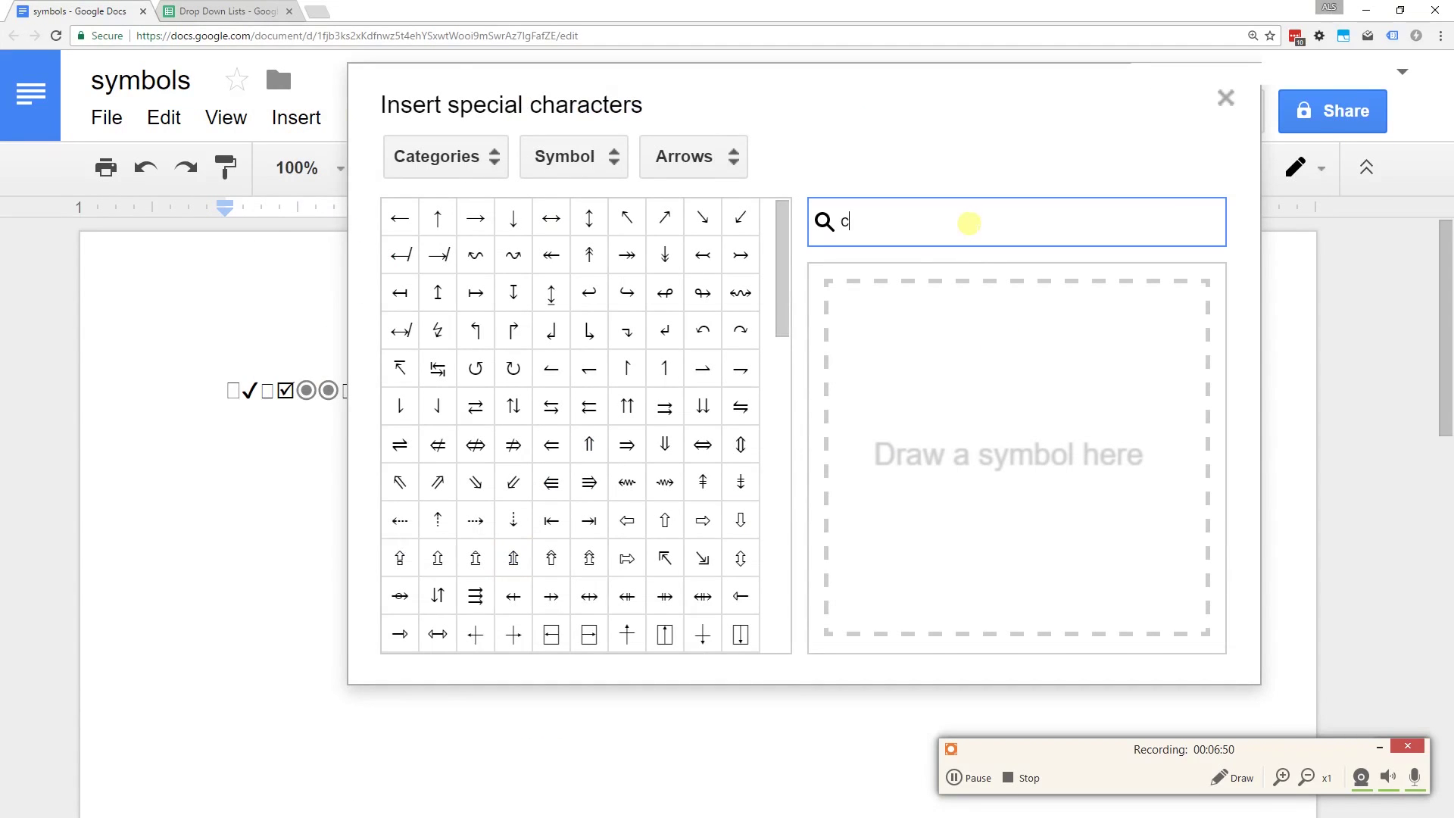
type("ircle")
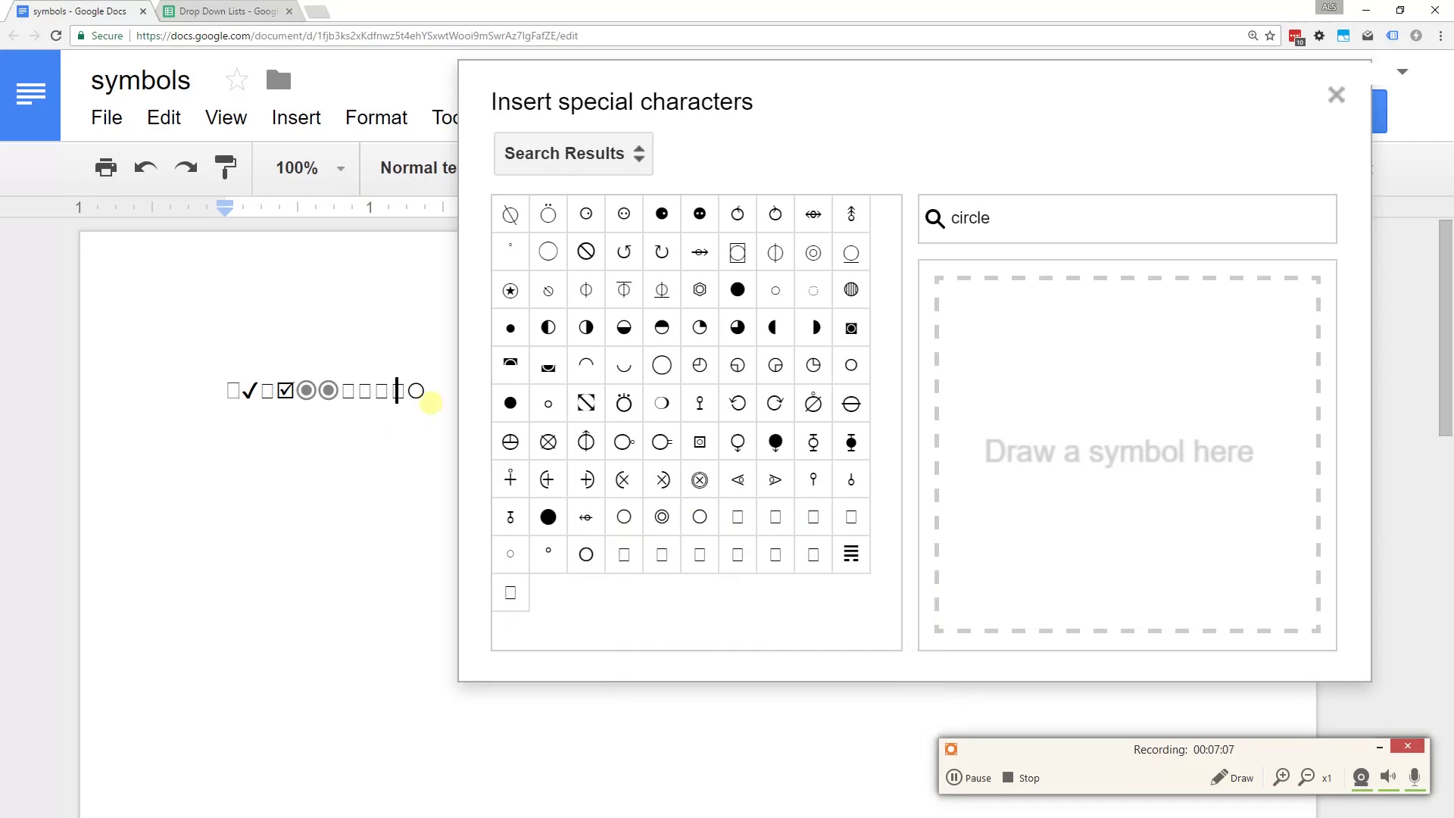
left_click(1335, 94)
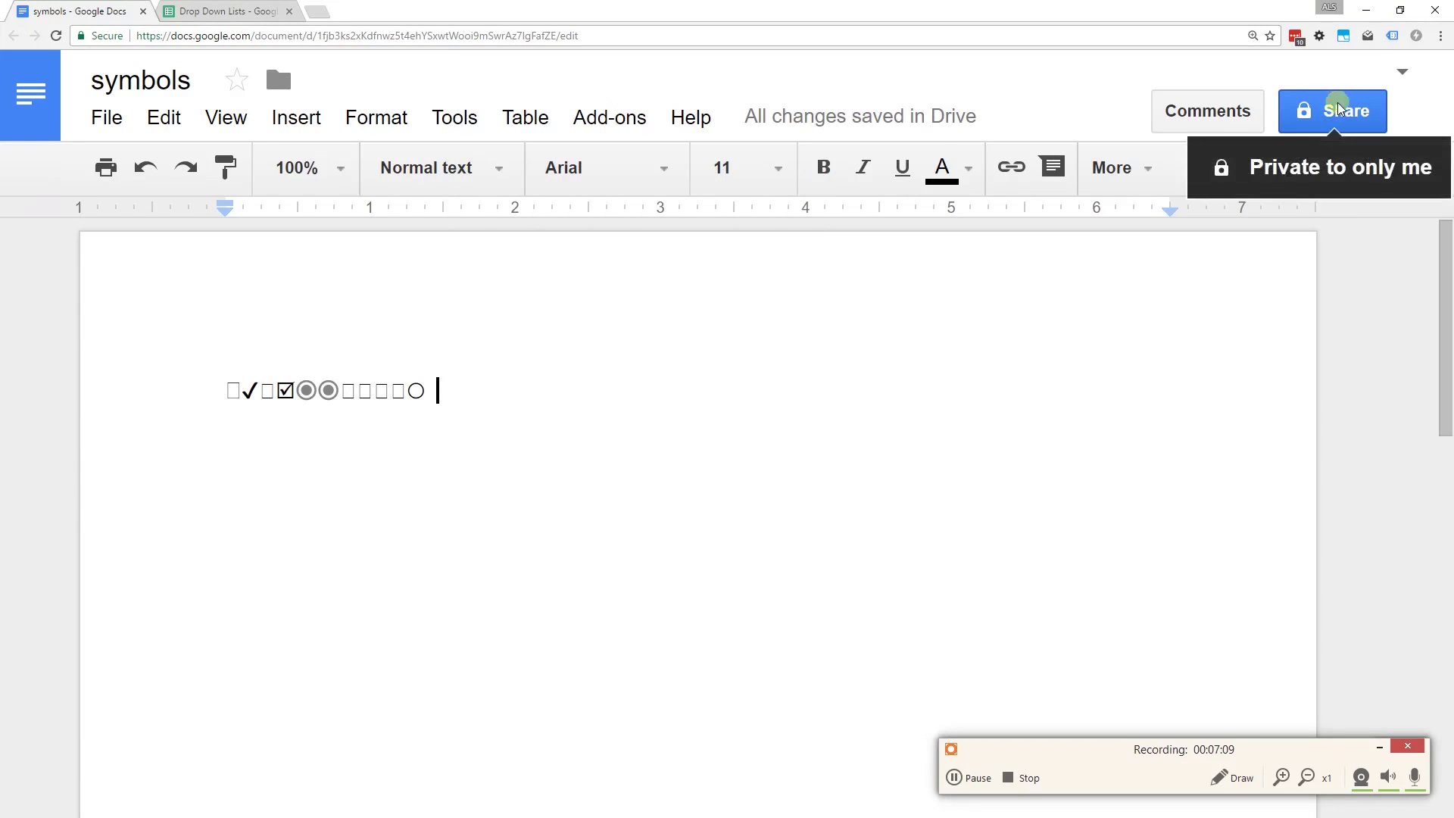
left_click_drag(435, 390, 403, 391)
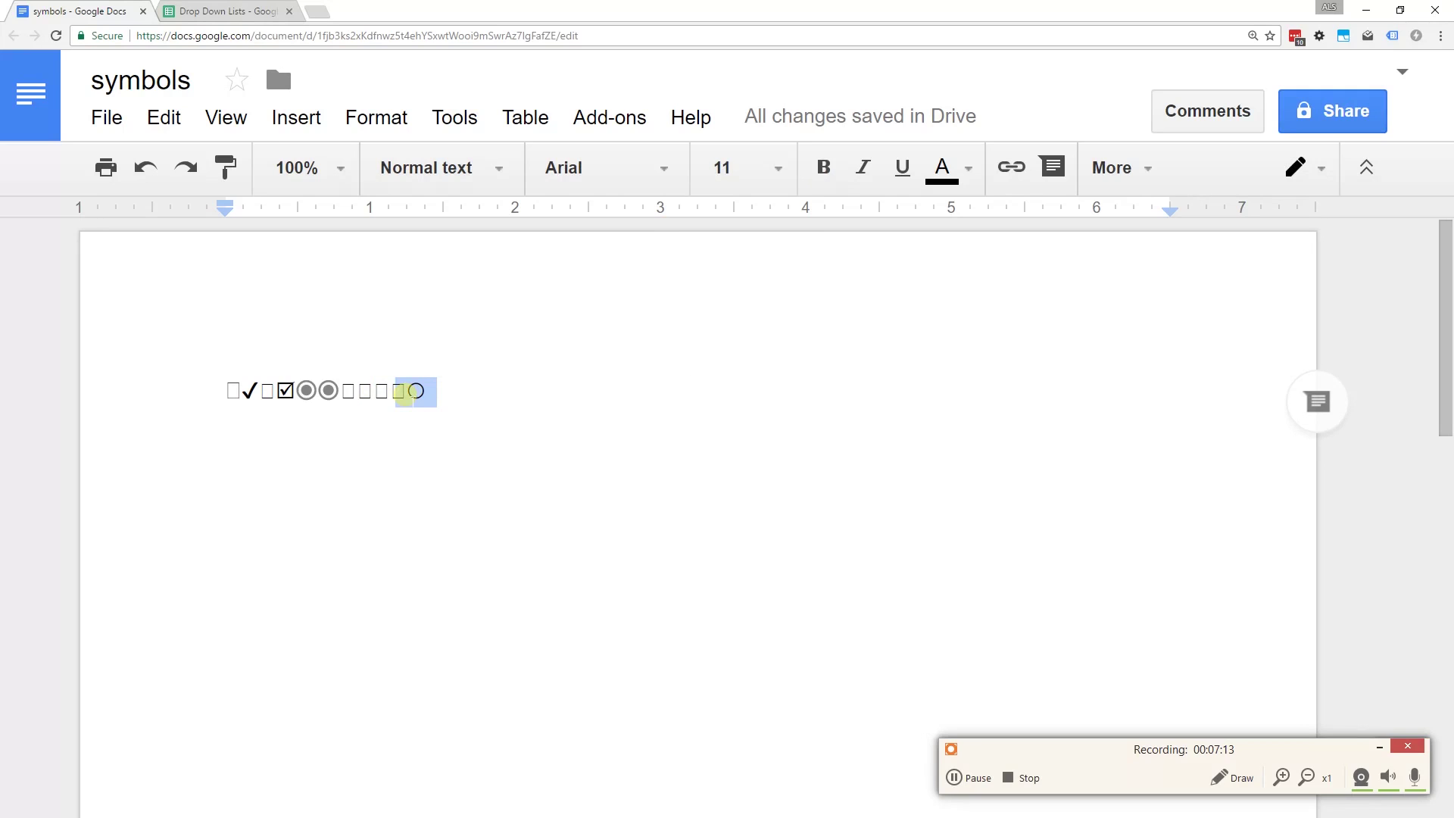
left_click(227, 11)
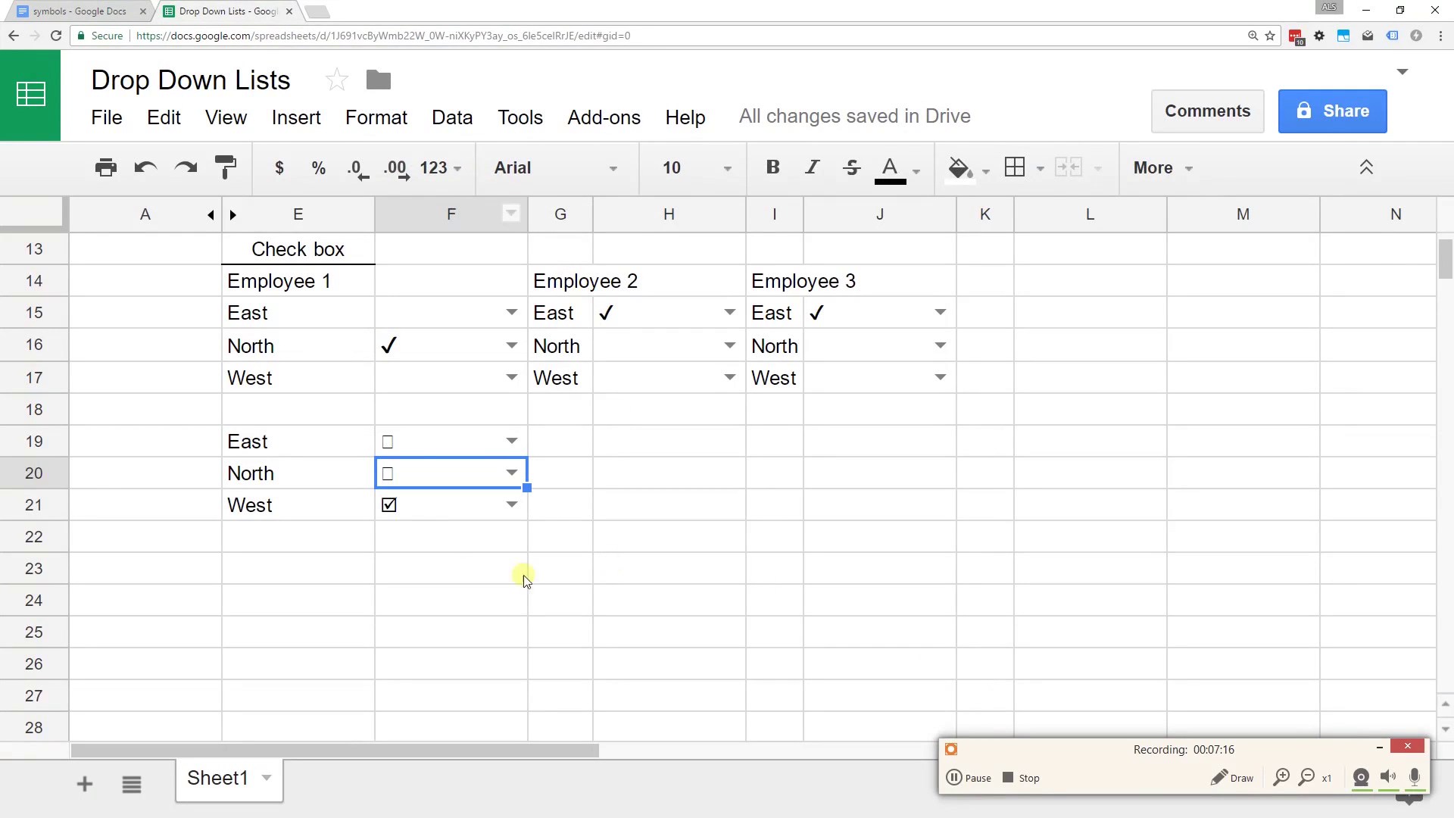
- In F19:F21's data validation, replace the checkbox choices with a single empty circle
left_click_drag(416, 444, 416, 503)
left_click(441, 123)
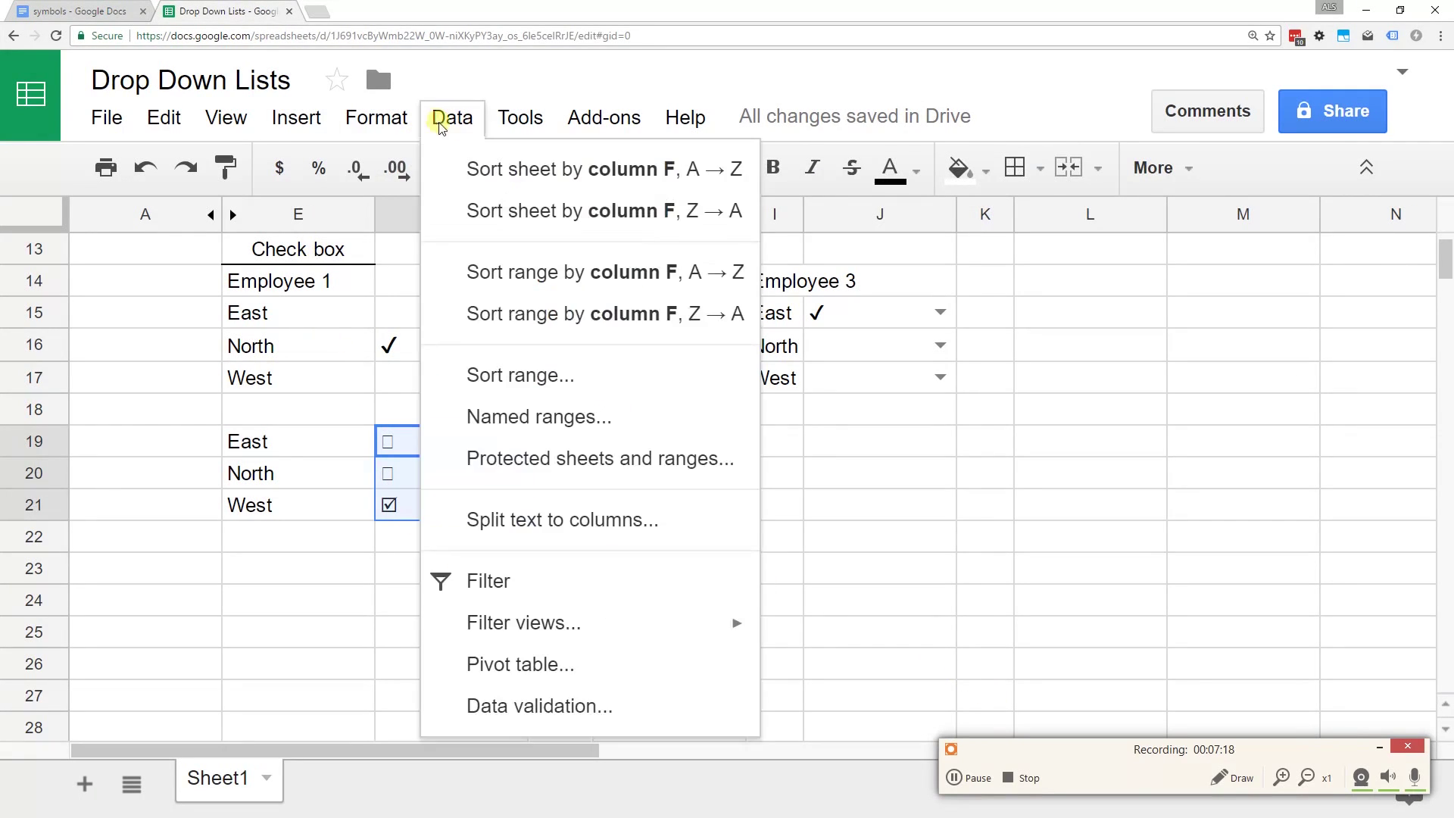
left_click(519, 704)
left_click_drag(669, 383, 591, 388)
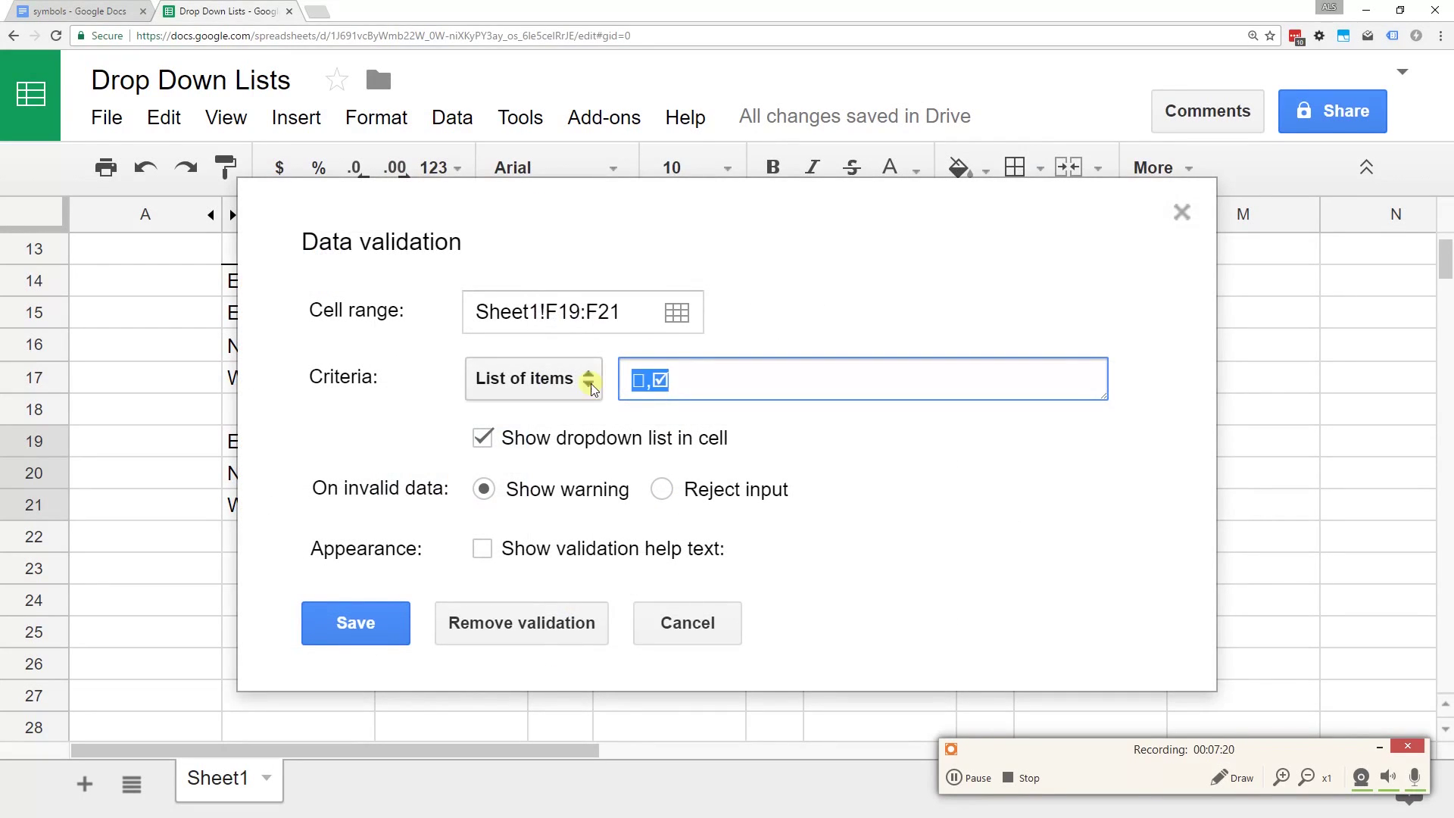
type("○○")
key("BackSpace")
key("BackSpace")
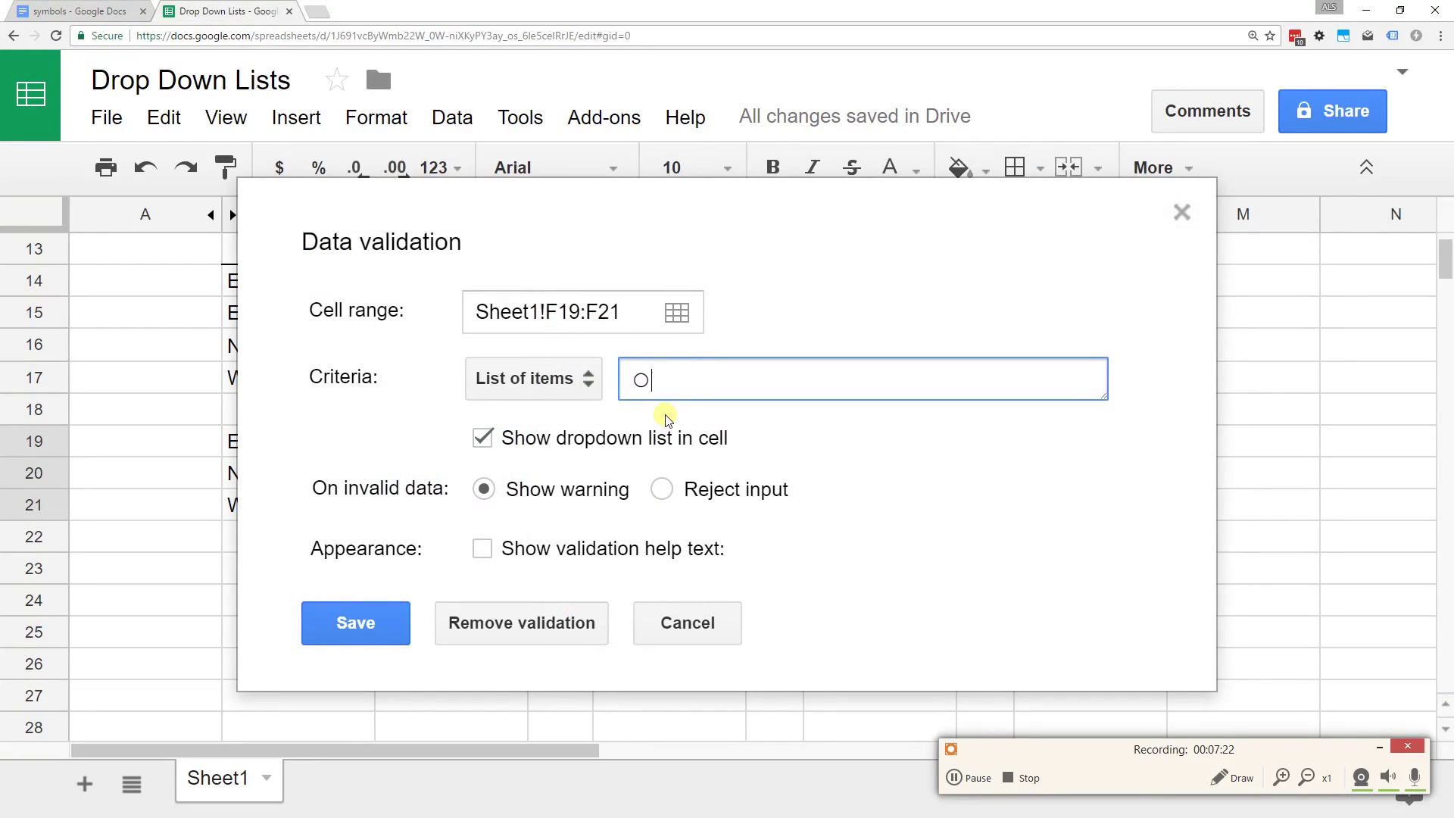
type(",")
- Copy the filled radio circle from the Doc, add it as the second choice, and save
left_click(80, 11)
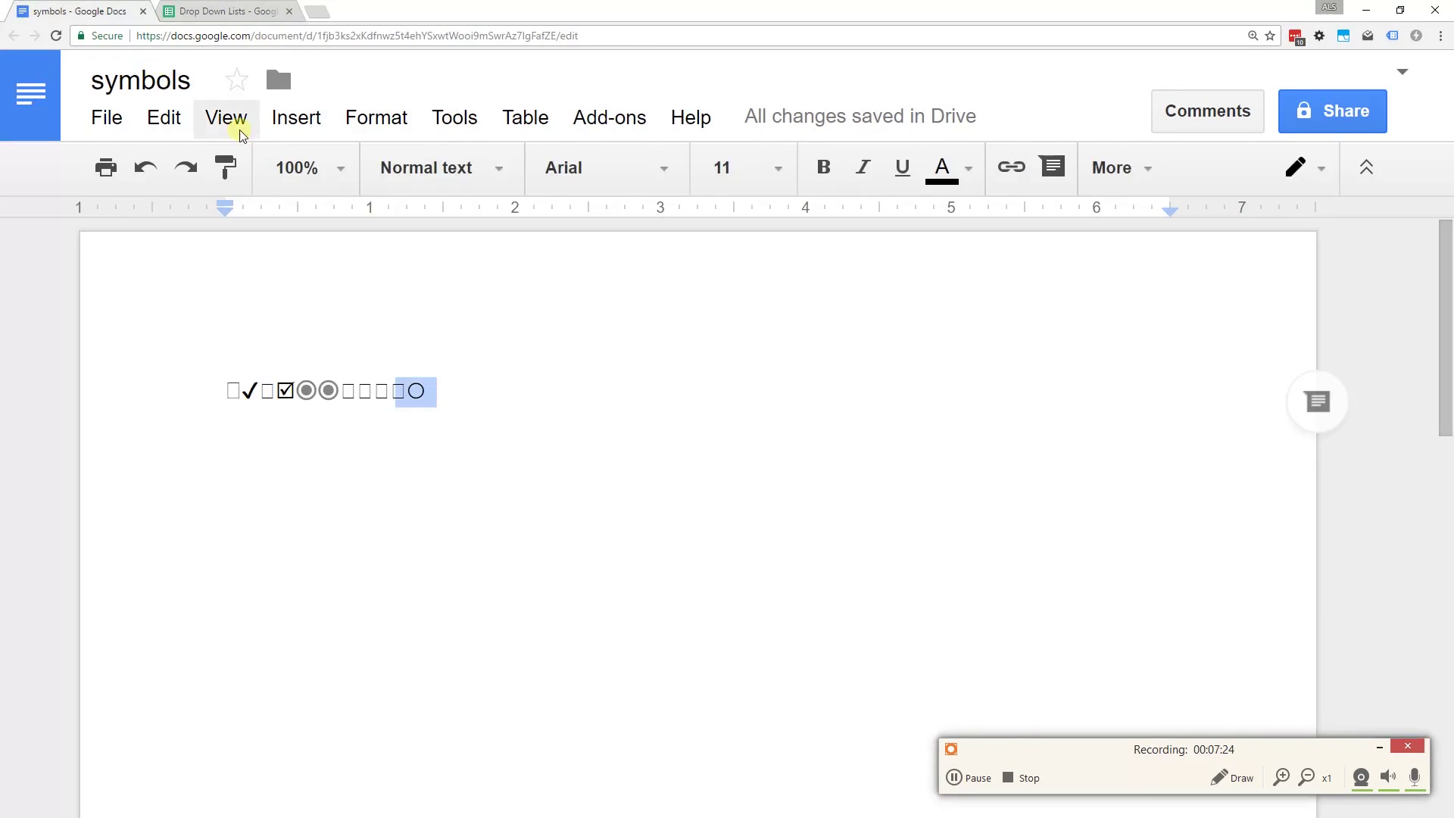
left_click(325, 390)
double_click(329, 389)
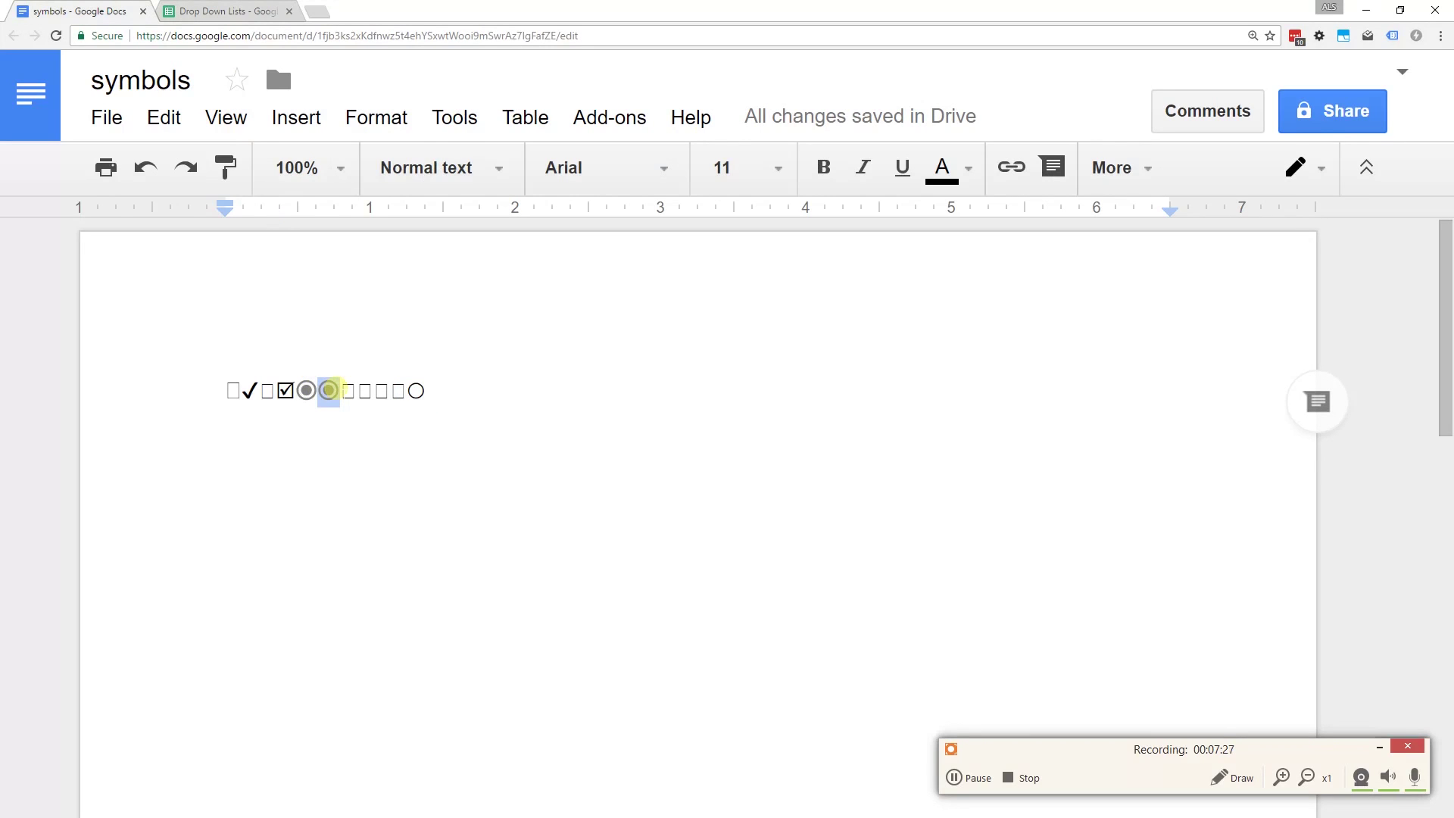
key("ctrl+c")
left_click(225, 12)
left_click(709, 389)
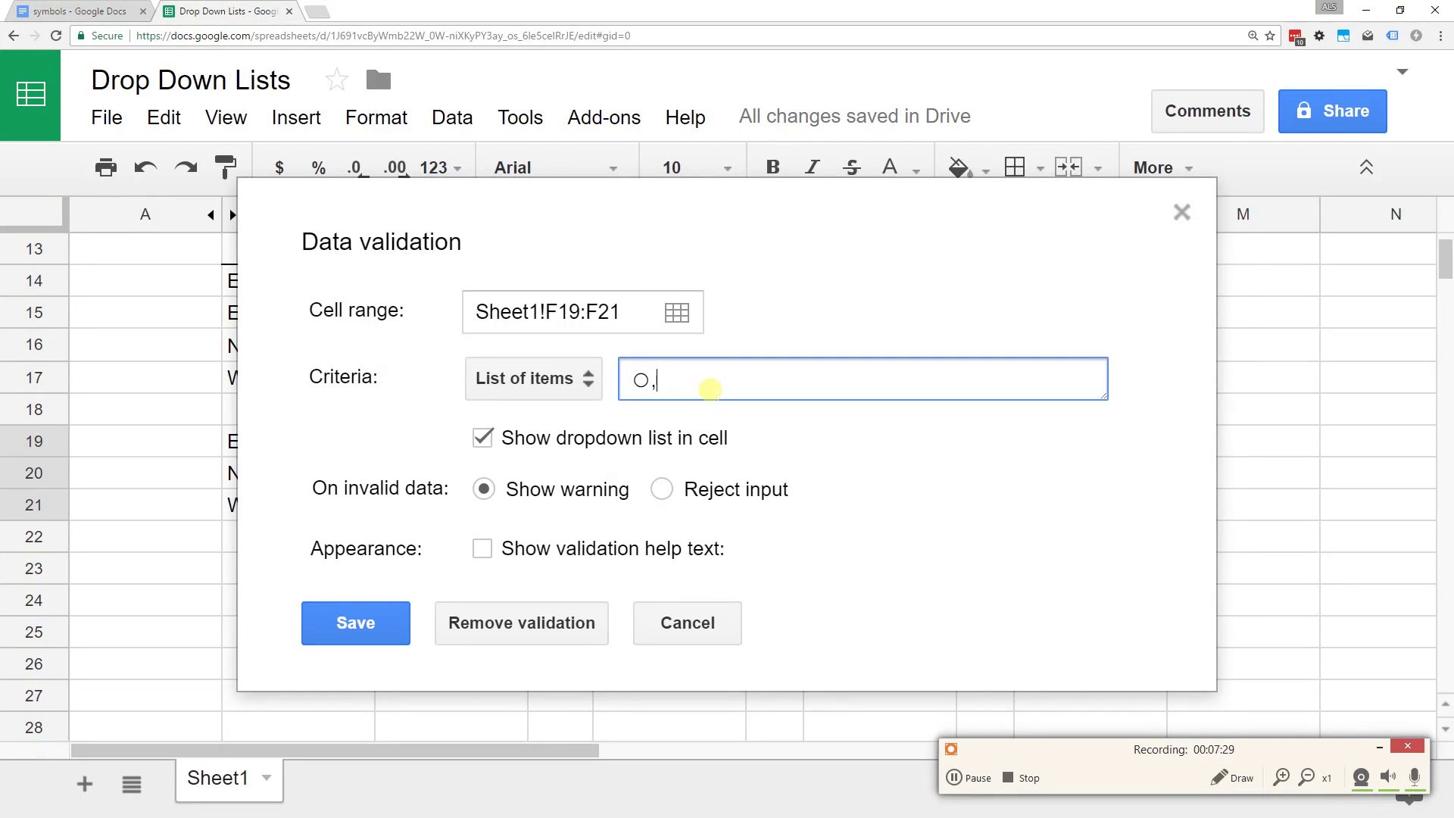
key("ctrl+v")
left_click(355, 620)
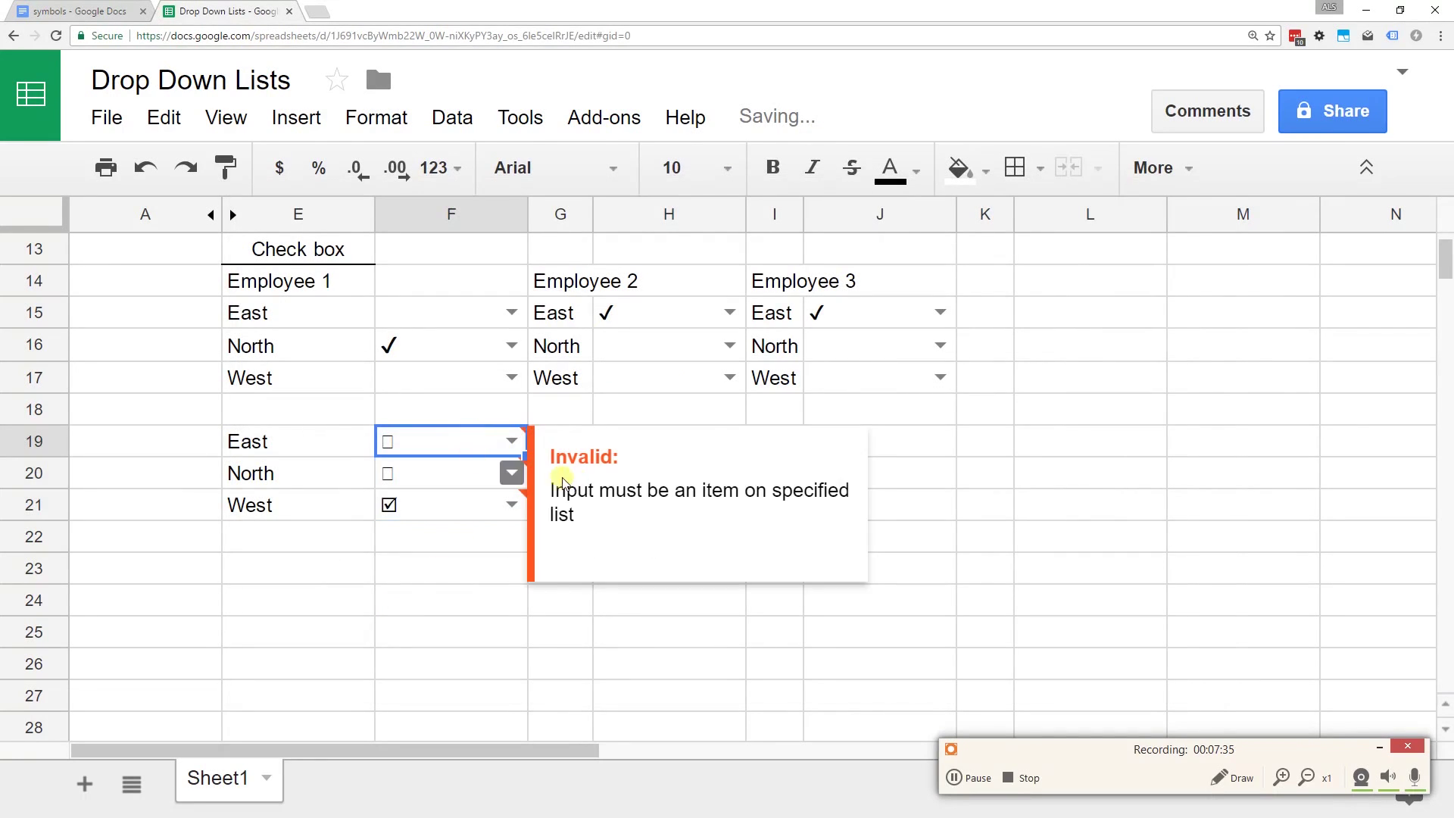
- Choose the empty circle for F19 and the filled radio circle for F20
left_click(472, 573)
left_click(511, 440)
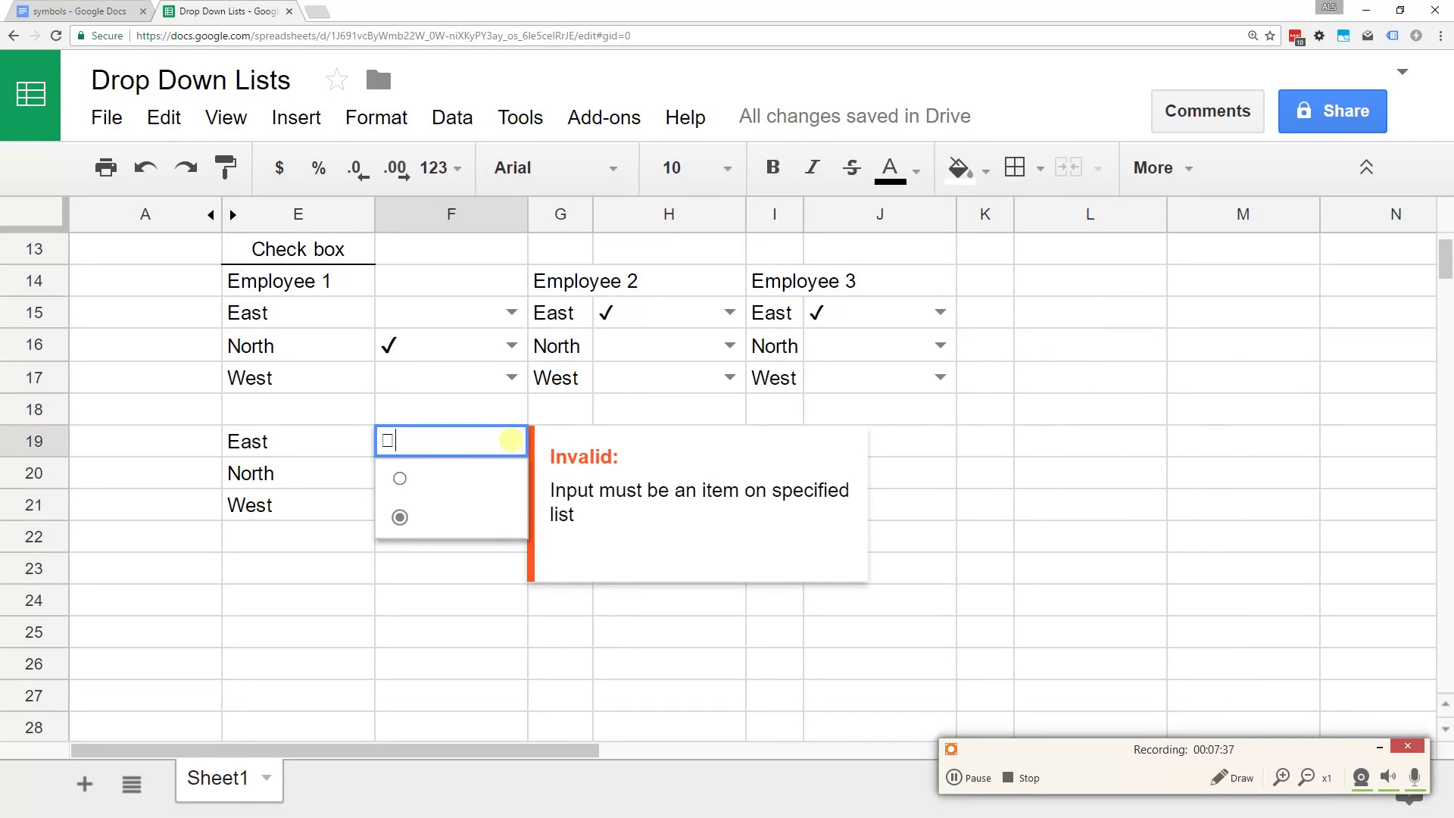
left_click(420, 489)
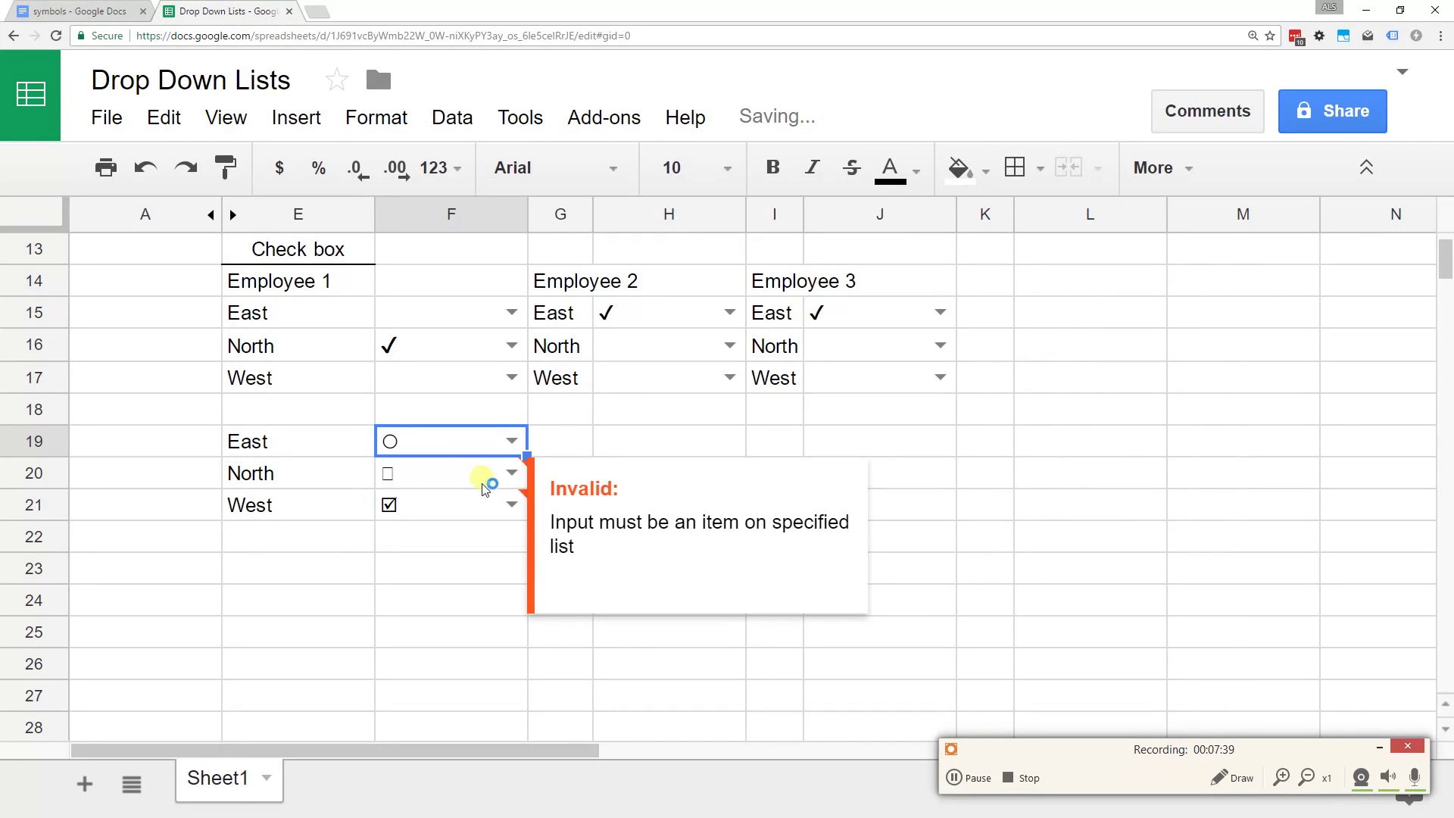
left_click(508, 469)
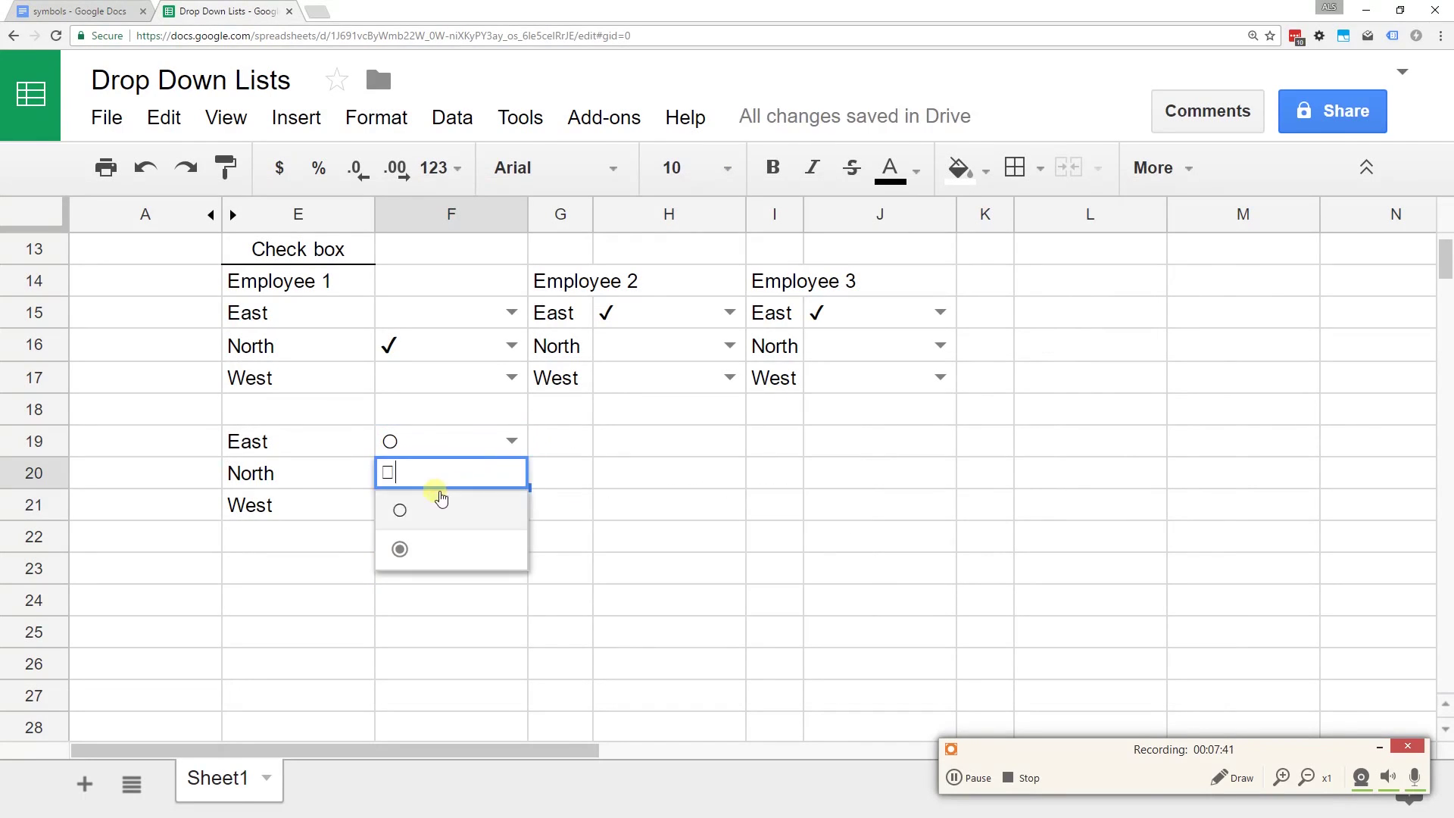
left_click(401, 550)
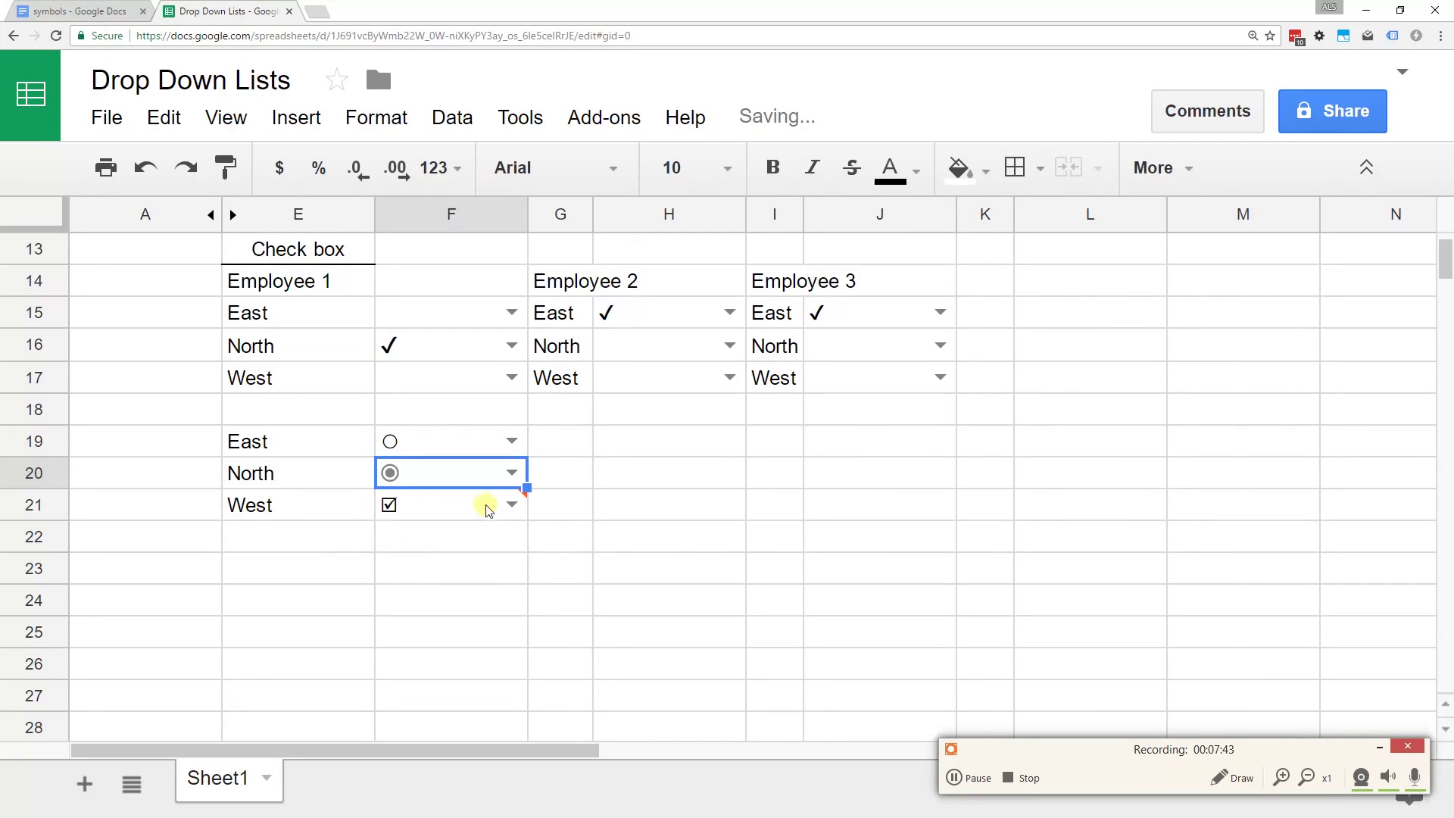
- Choose the filled radio circle for F21, then delete the circle in F19
double_click(489, 504)
left_click(397, 585)
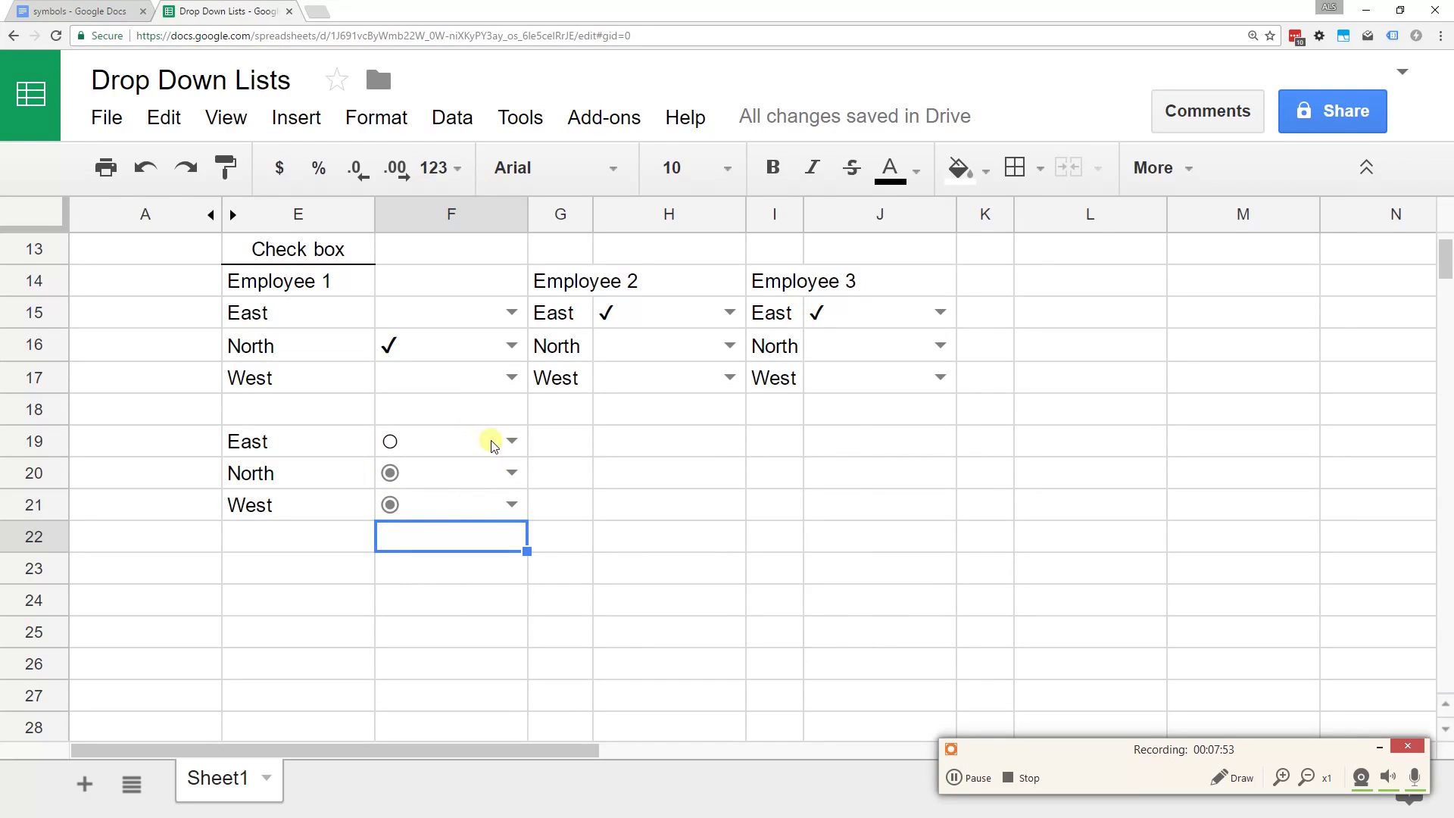
left_click(511, 441)
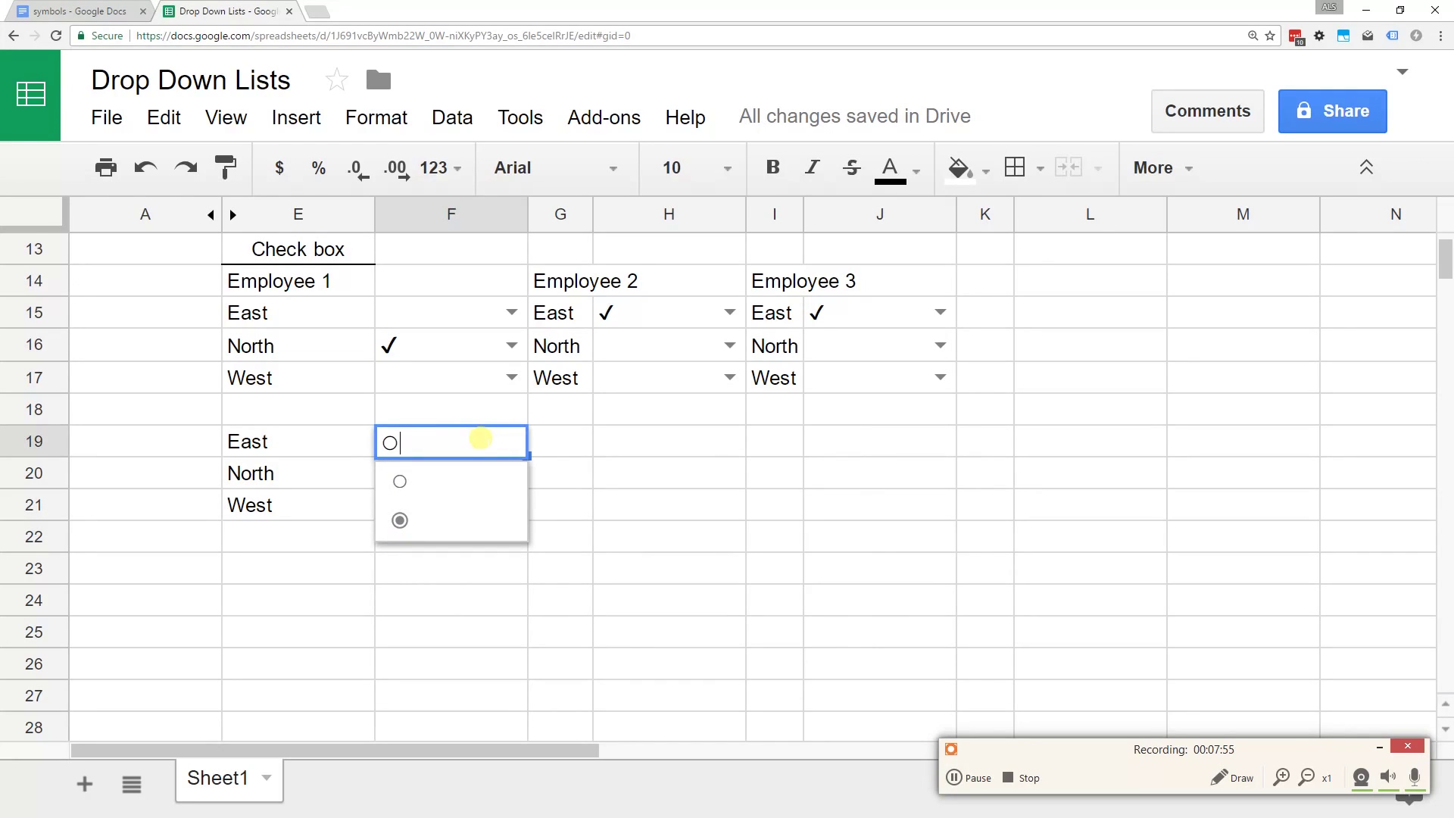
key("BackSpace")
type("k")
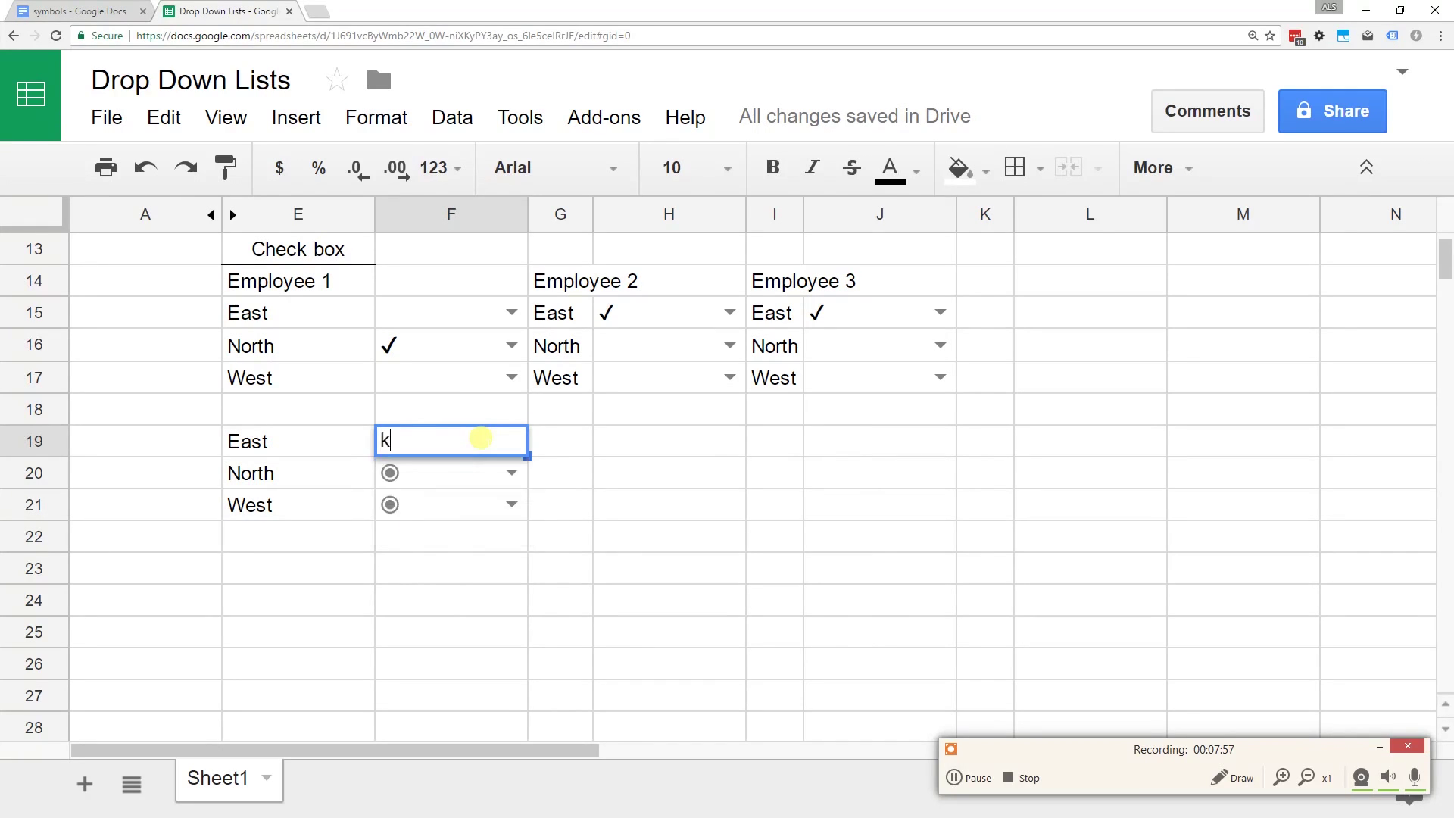